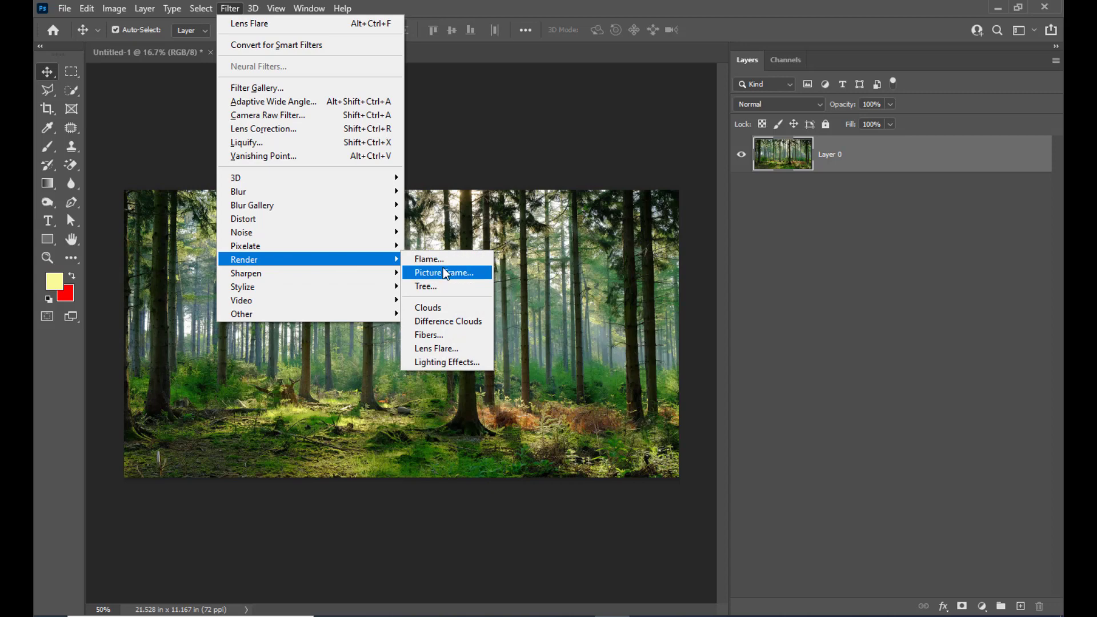
# Start a Lens Flare on the forest photo and place its centre near the upper-right corner of the image
pyautogui.click(449, 349)
pyautogui.click(894, 220)
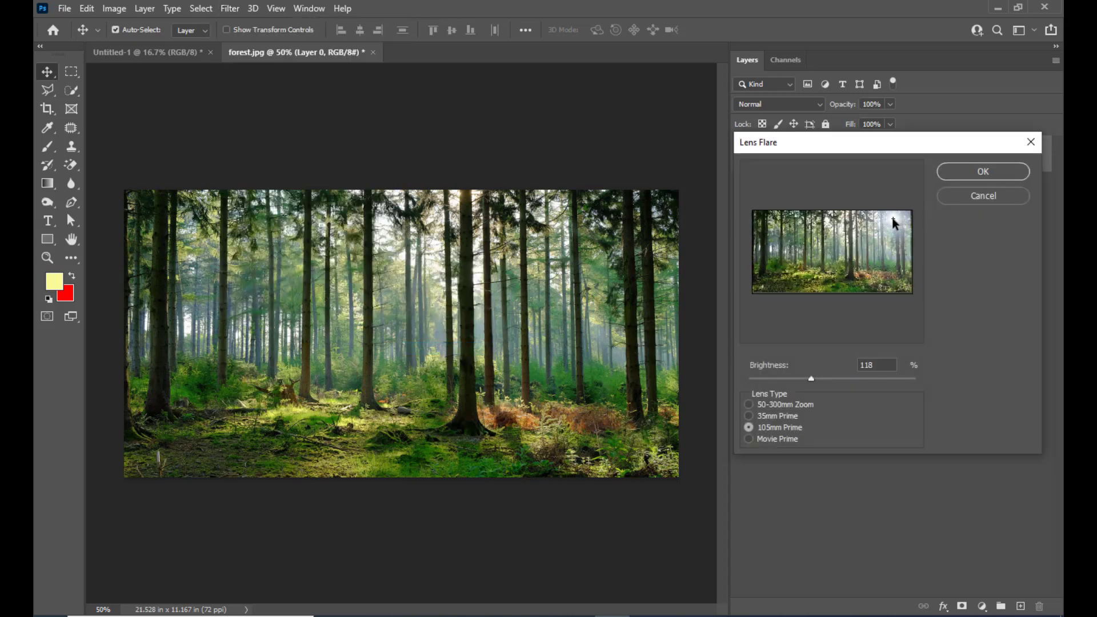
pyautogui.moveTo(894, 221)
pyautogui.mouseDown()
pyautogui.moveTo(855, 227)
pyautogui.moveTo(897, 222)
pyautogui.mouseUp()
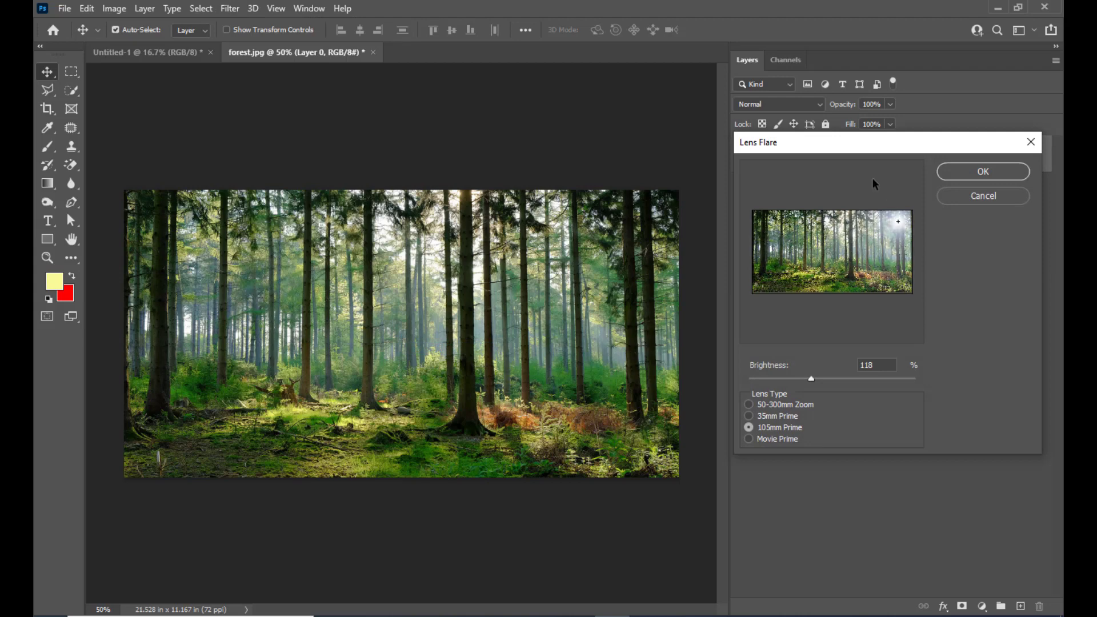
pyautogui.moveTo(834, 148); pyautogui.dragTo(731, 155)
pyautogui.moveTo(794, 228)
pyautogui.mouseDown()
pyautogui.moveTo(778, 225)
pyautogui.moveTo(794, 227)
pyautogui.mouseUp()
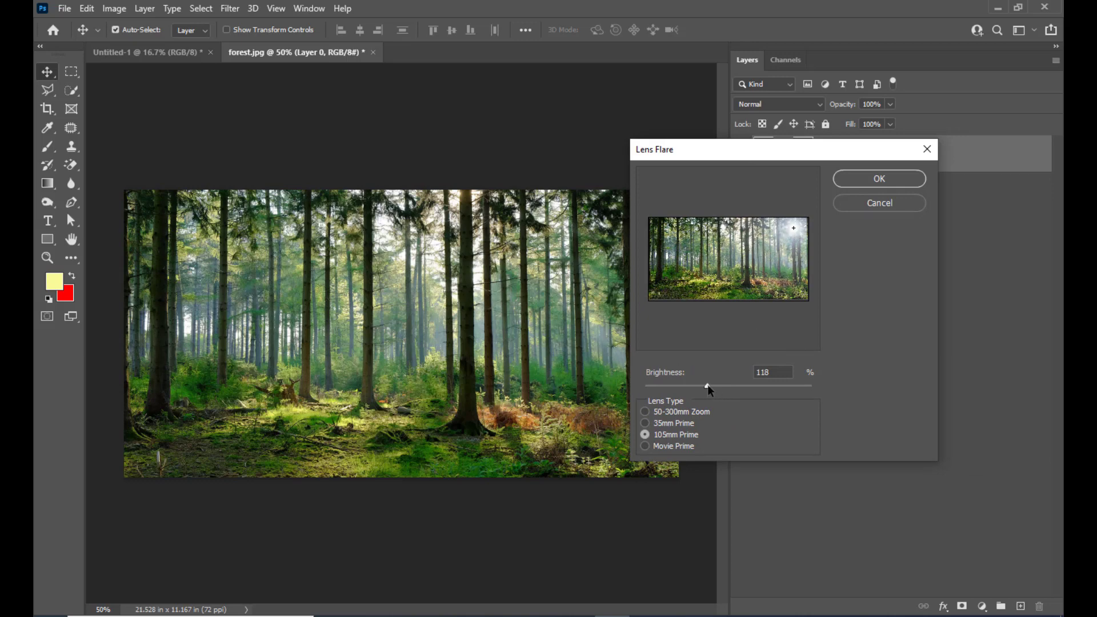
# Set the lens flare's brightness to 139% with the 105mm Prime lens type and apply it
pyautogui.moveTo(708, 388); pyautogui.dragTo(720, 390)
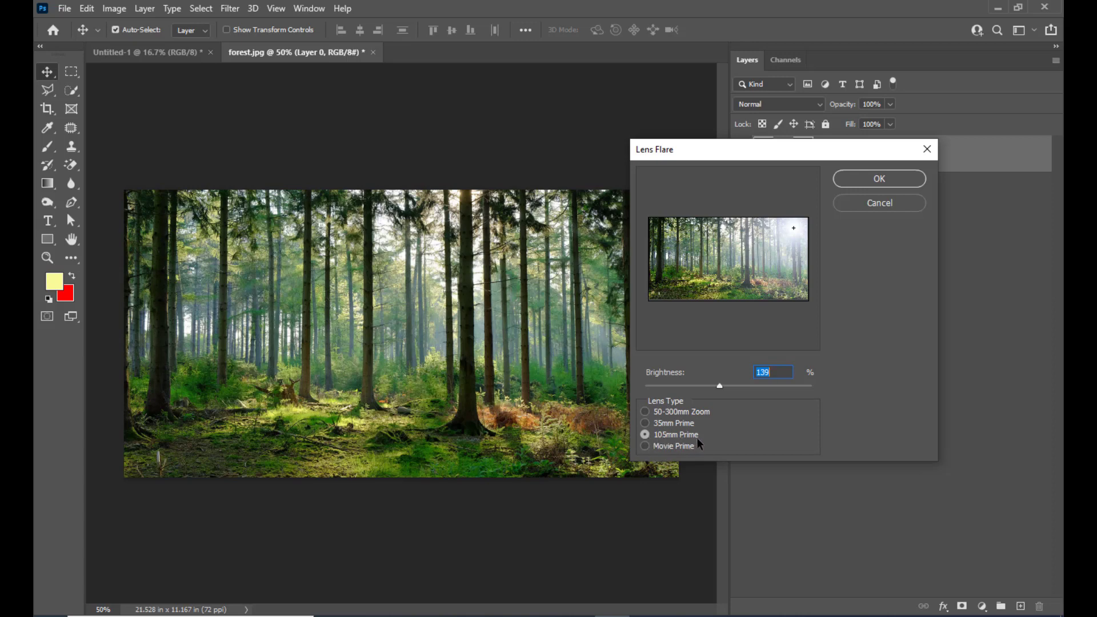
pyautogui.moveTo(751, 163); pyautogui.dragTo(642, 160)
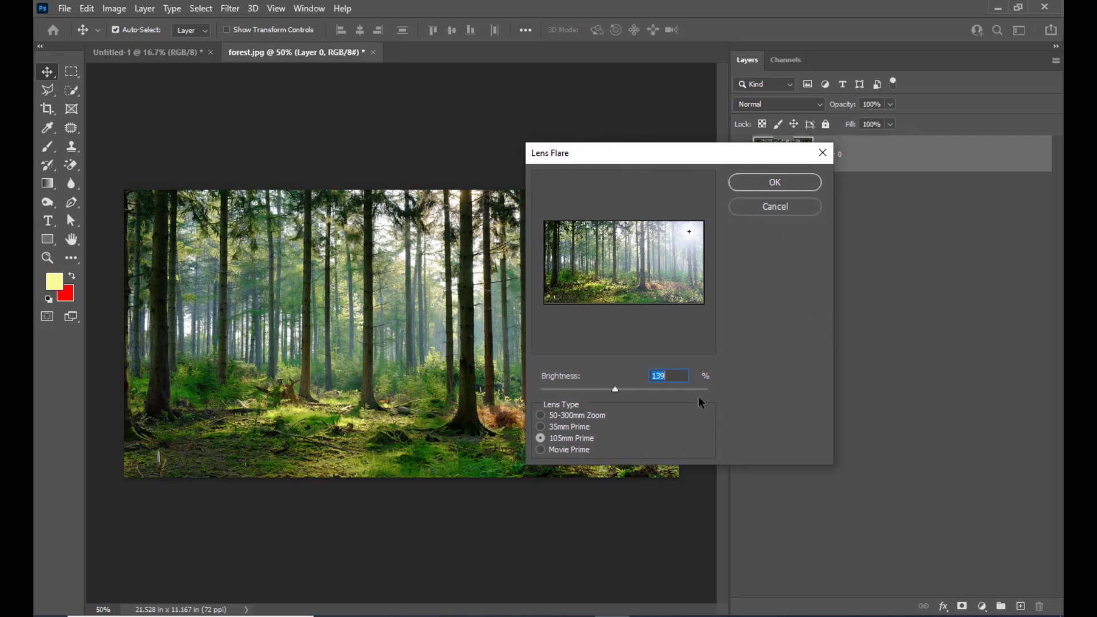
pyautogui.moveTo(623, 153); pyautogui.dragTo(701, 171)
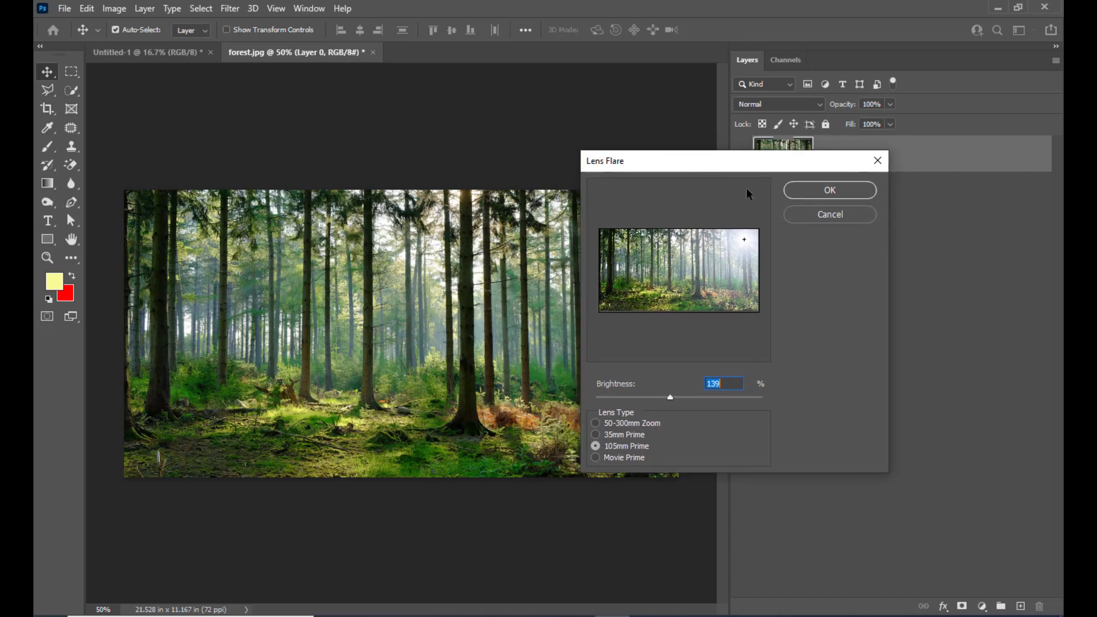
pyautogui.click(822, 191)
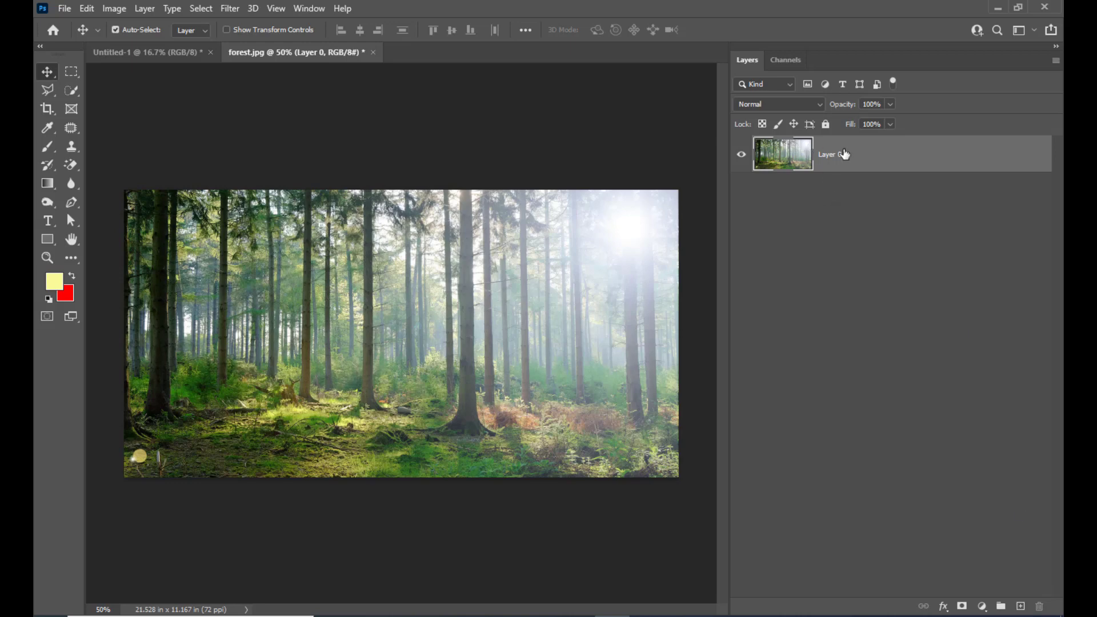
# Add a new layer above the forest photo and ready the Brush tool with the Hard Square 14 pixels preset
pyautogui.click(1019, 606)
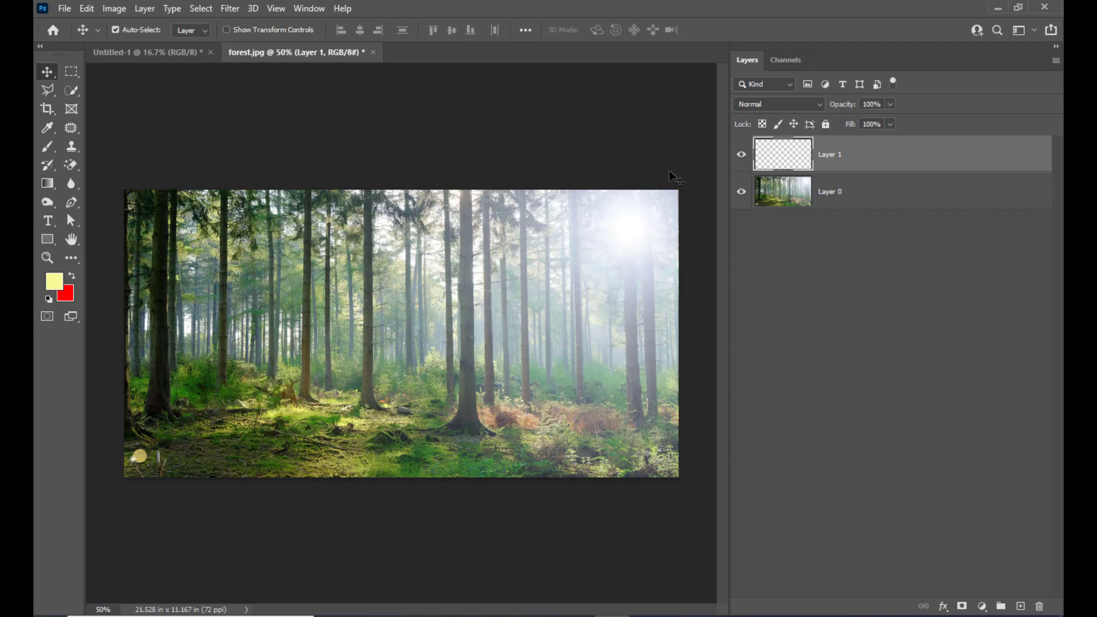
pyautogui.click(47, 147)
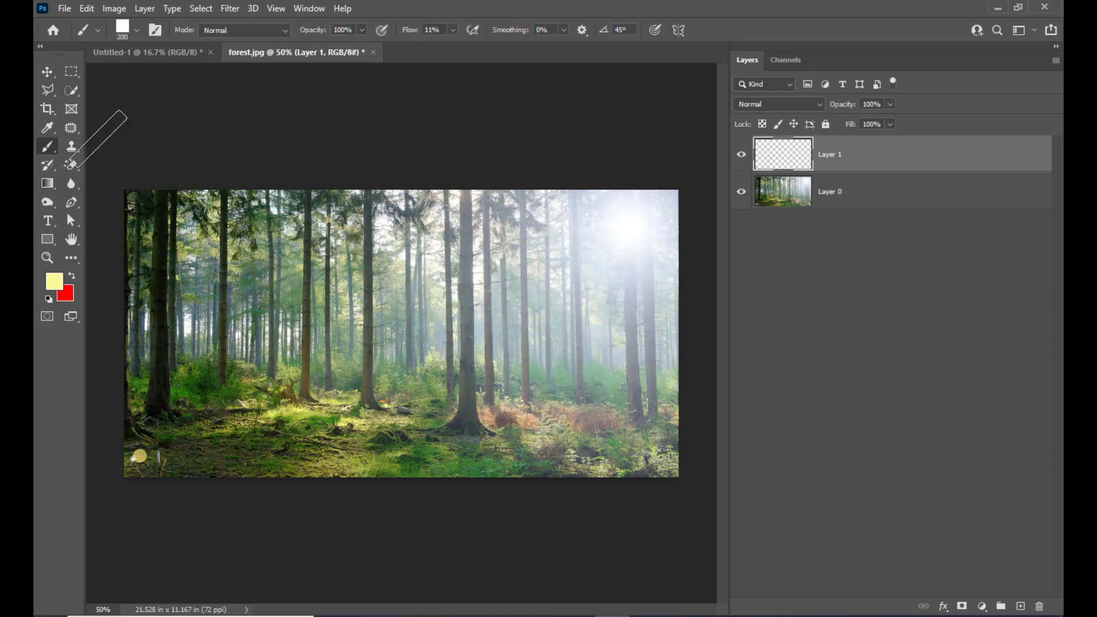
pyautogui.click(126, 32)
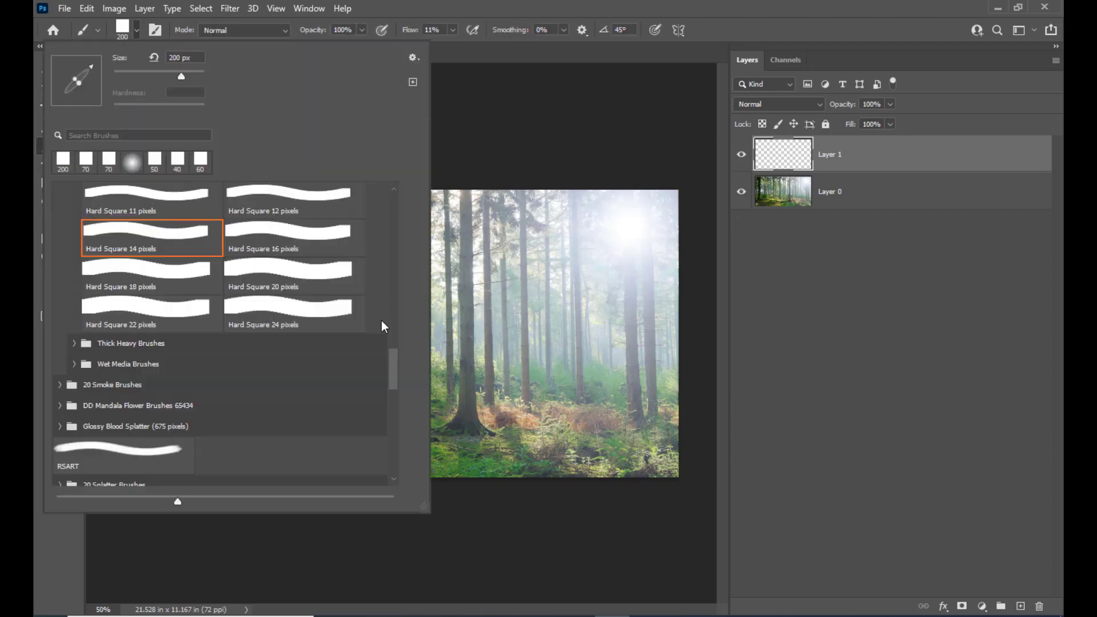
pyautogui.moveTo(392, 373)
pyautogui.mouseDown()
pyautogui.moveTo(392, 220)
pyautogui.moveTo(377, 373)
pyautogui.mouseUp()
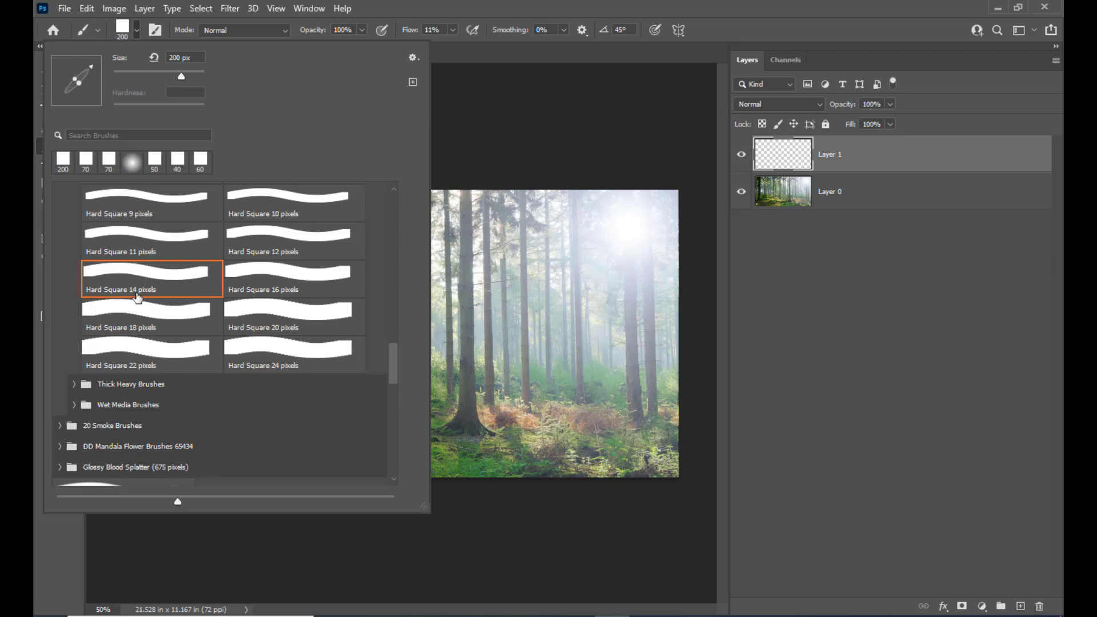
pyautogui.click(668, 6)
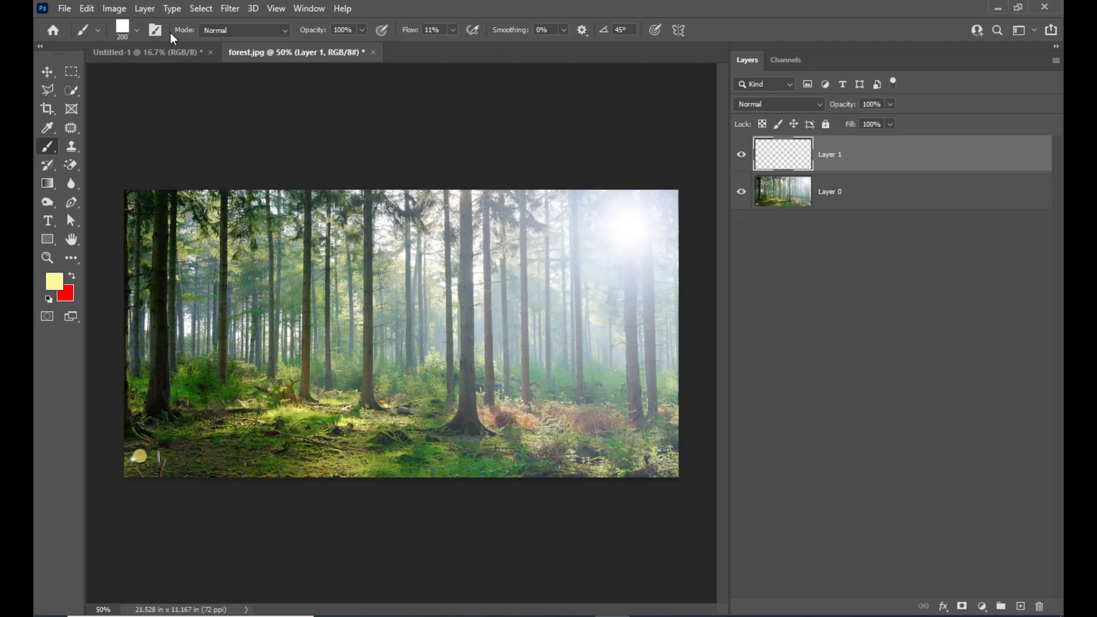
# Set the brush flow to 100% and the foreground color to white (ffffff)
pyautogui.click(453, 30)
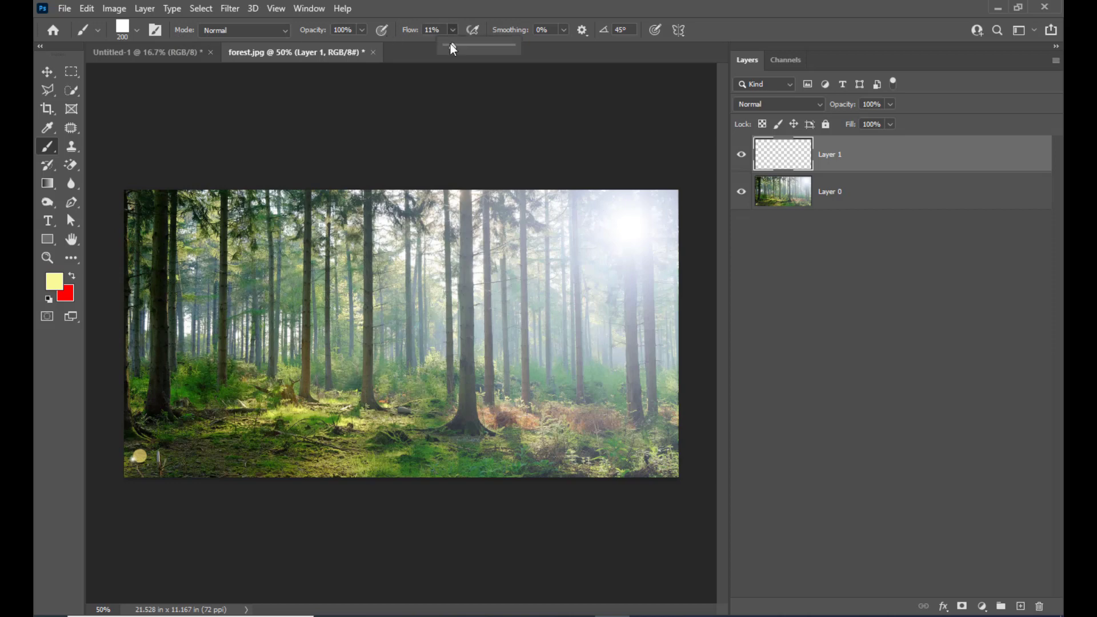
pyautogui.moveTo(450, 44); pyautogui.dragTo(511, 46)
pyautogui.click(57, 285)
pyautogui.moveTo(656, 228); pyautogui.dragTo(598, 195)
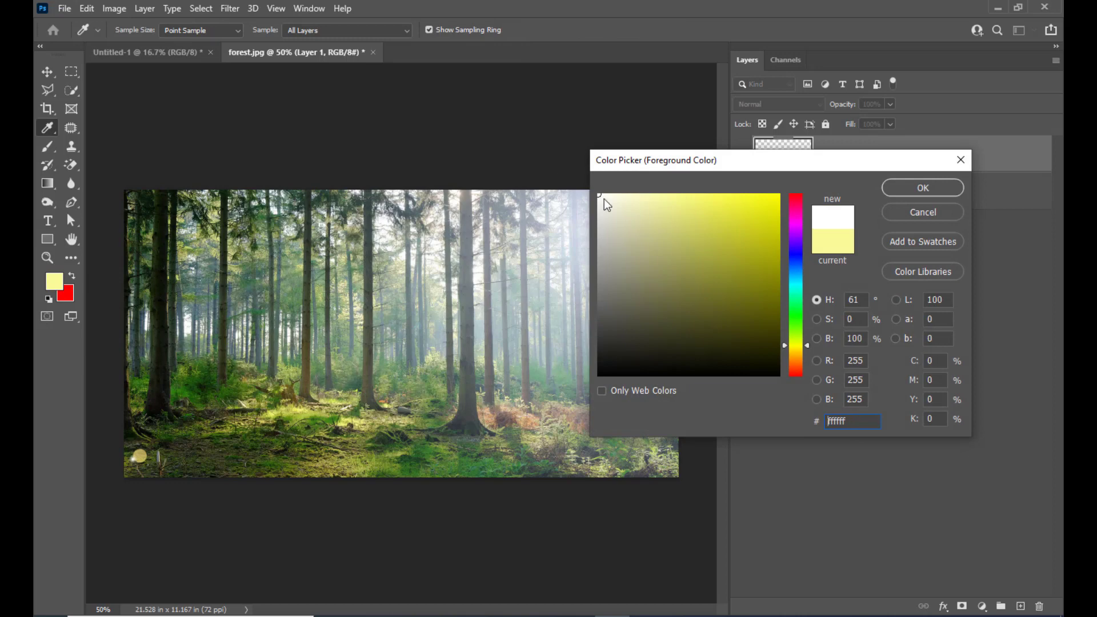
pyautogui.click(922, 189)
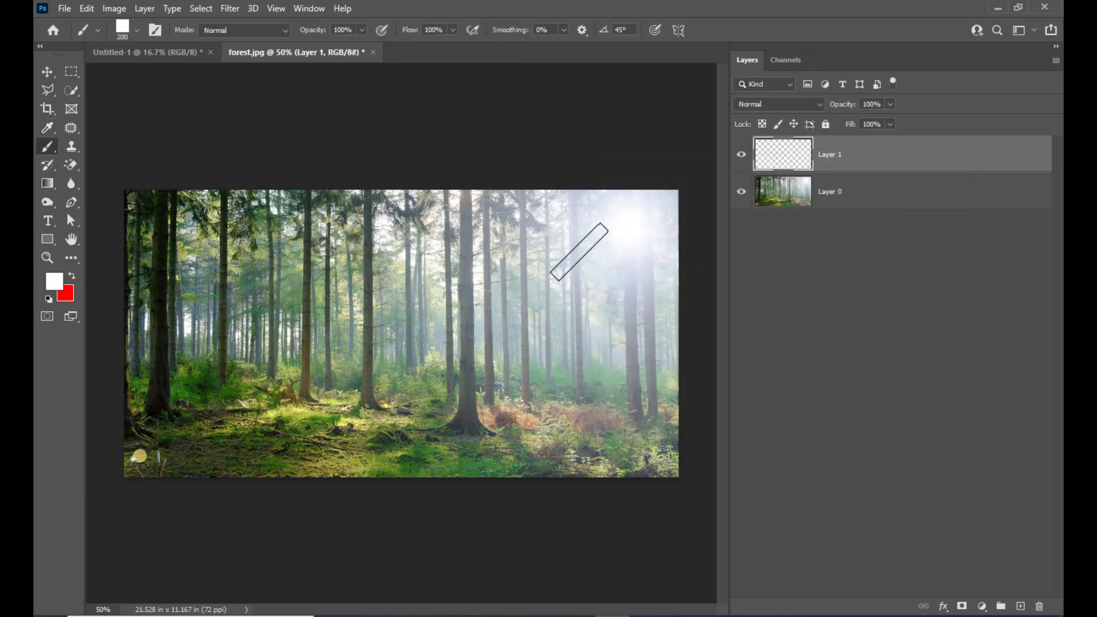
# Stamp scattered diagonal white streaks on Layer 1 around and below the sun flare, varying the brush size between roughly 45 and 150 px
pyautogui.press('[')
pyautogui.press('[')
pyautogui.press('[')
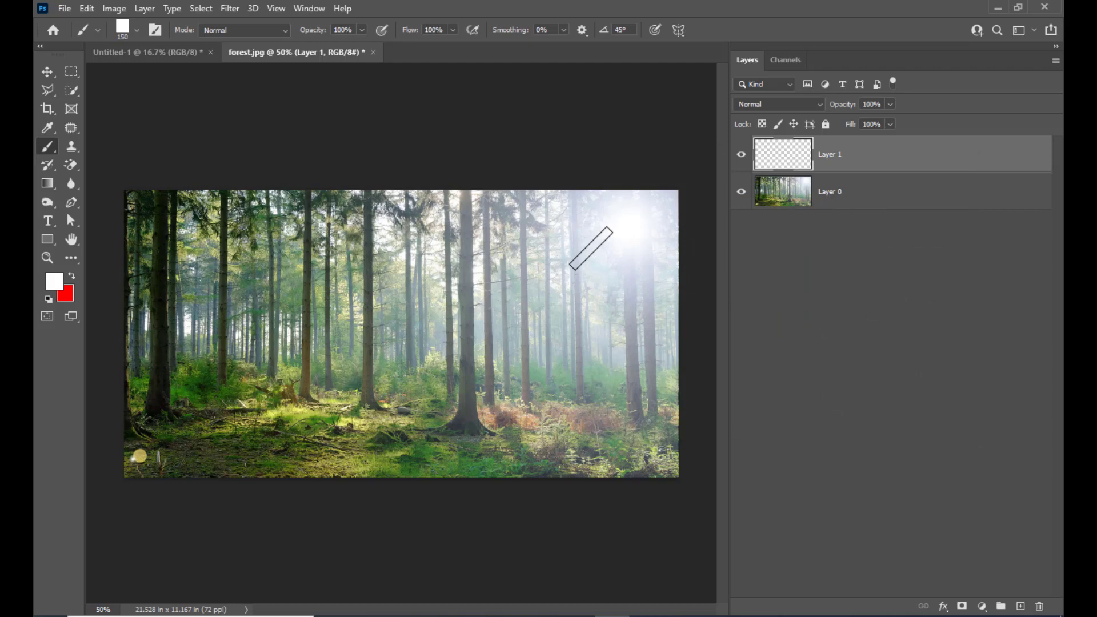
pyautogui.press('[')
pyautogui.press(']')
pyautogui.press(']')
pyautogui.press(']')
pyautogui.press(']')
pyautogui.click(586, 254)
pyautogui.press('[')
pyautogui.press('[')
pyautogui.press('[')
pyautogui.press('[')
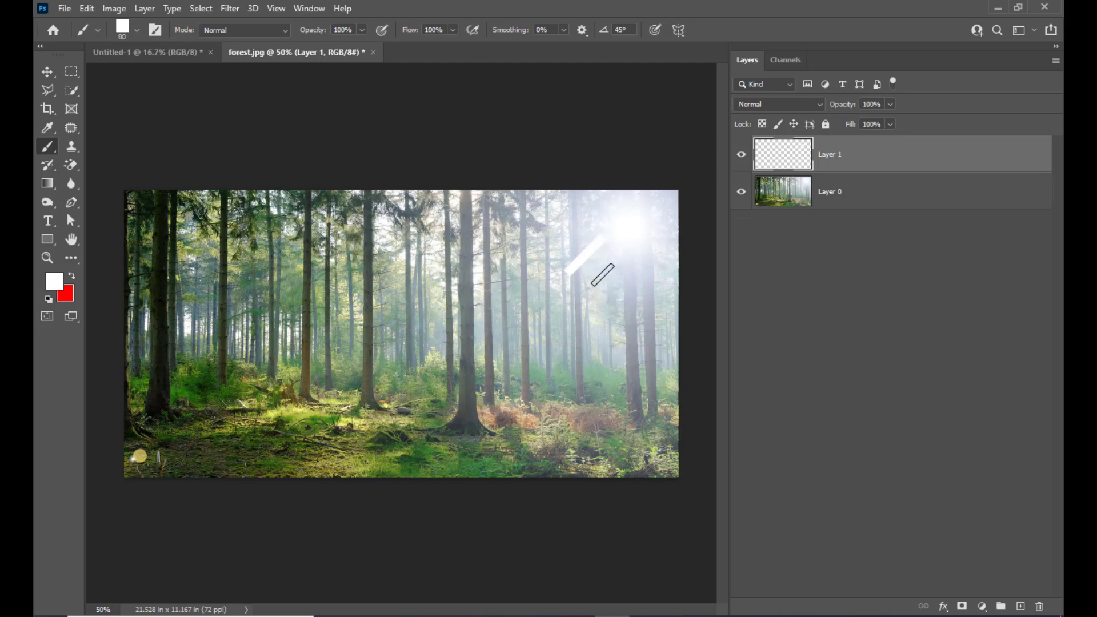
pyautogui.click(603, 274)
pyautogui.press(']')
pyautogui.press('[')
pyautogui.press('[')
pyautogui.press('[')
pyautogui.click(618, 277)
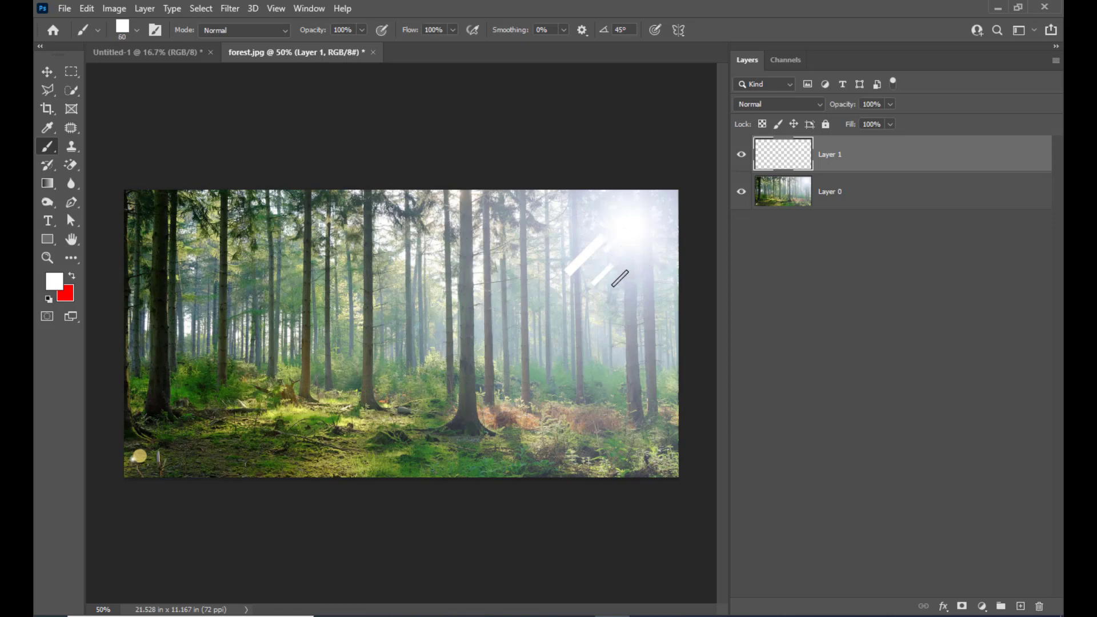
pyautogui.press(']')
pyautogui.press(']')
pyautogui.press(']')
pyautogui.click(558, 255)
pyautogui.click(568, 291)
pyautogui.press(']')
pyautogui.click(587, 310)
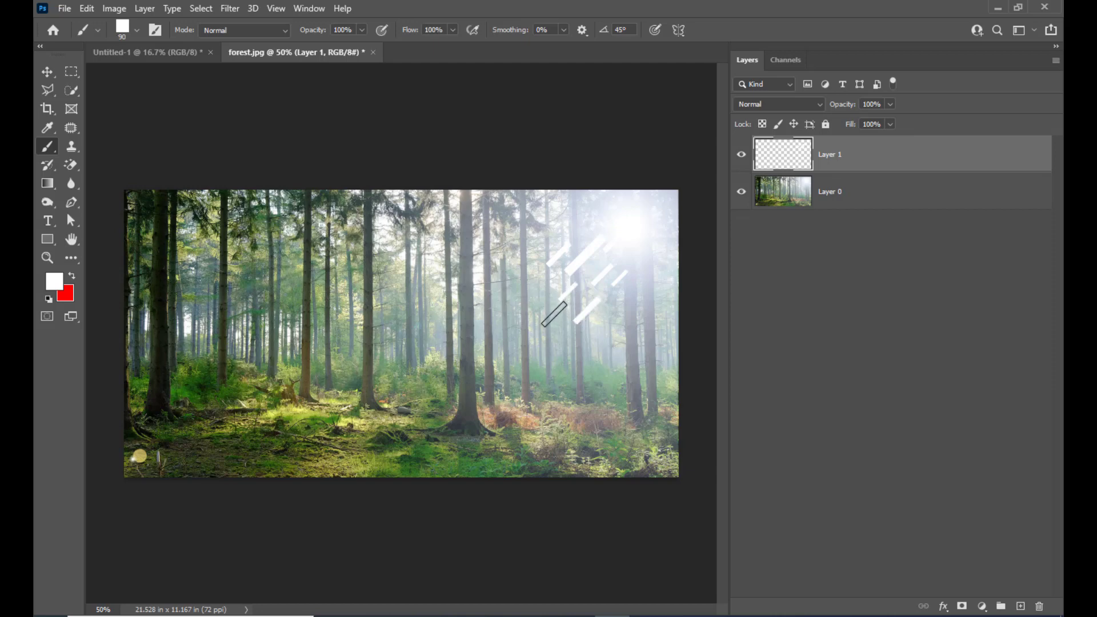
pyautogui.click(552, 319)
pyautogui.click(609, 314)
pyautogui.press('[')
pyautogui.press('[')
pyautogui.click(534, 309)
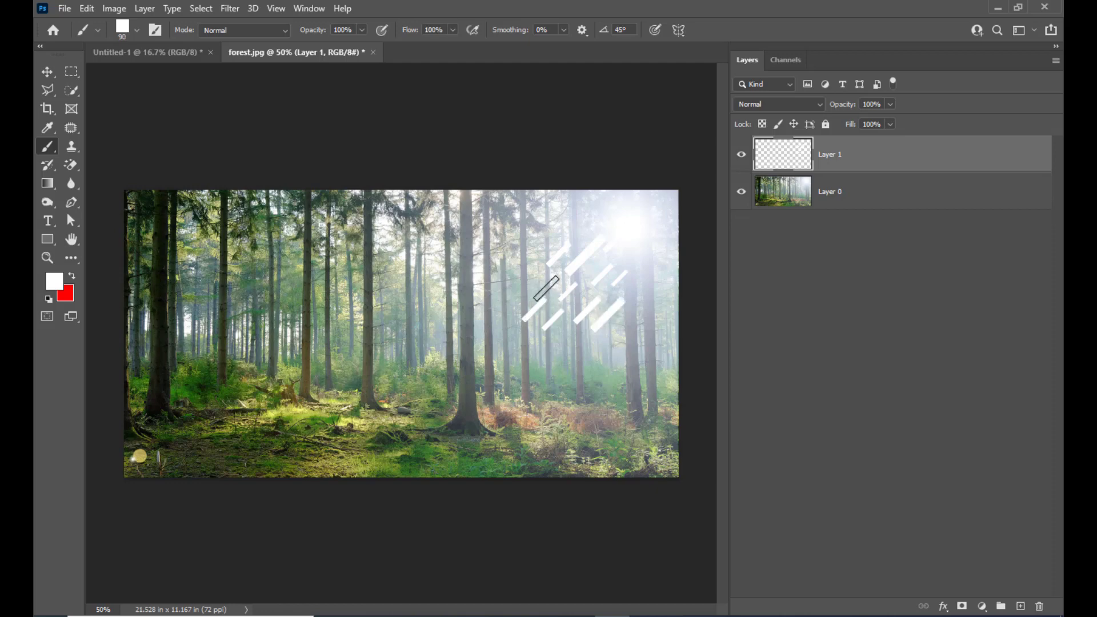
pyautogui.press('[')
pyautogui.press('[')
pyautogui.click(547, 287)
pyautogui.press('[')
pyautogui.click(634, 249)
pyautogui.click(638, 281)
pyautogui.press(']')
pyautogui.press(']')
pyautogui.click(623, 320)
pyautogui.press('[')
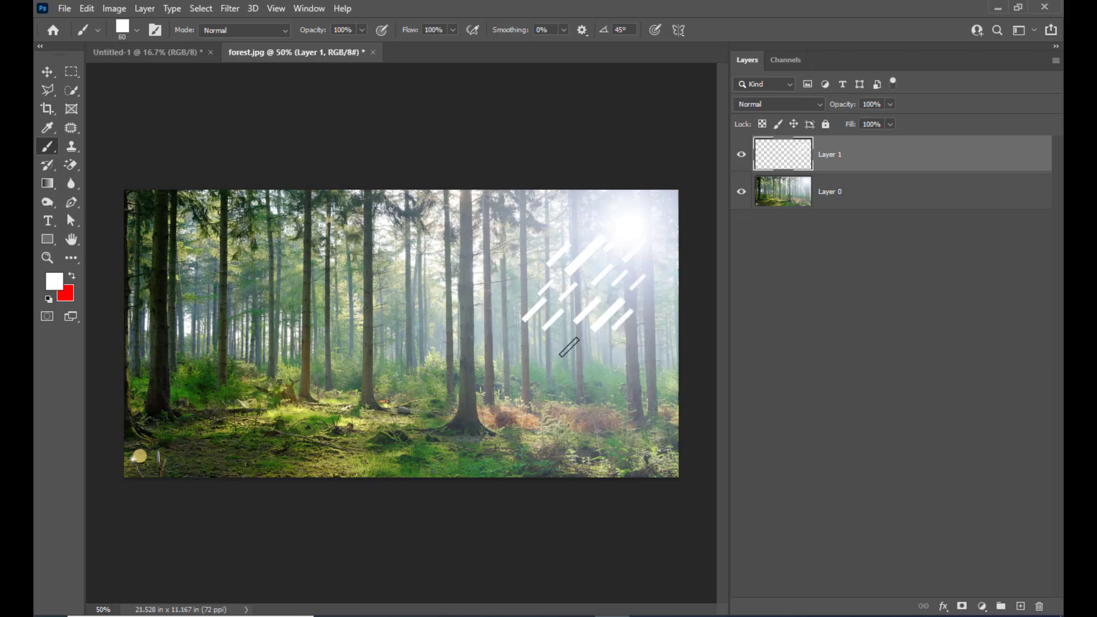
pyautogui.click(570, 345)
pyautogui.click(593, 344)
pyautogui.press(']')
pyautogui.press(']')
pyautogui.press(']')
pyautogui.click(513, 297)
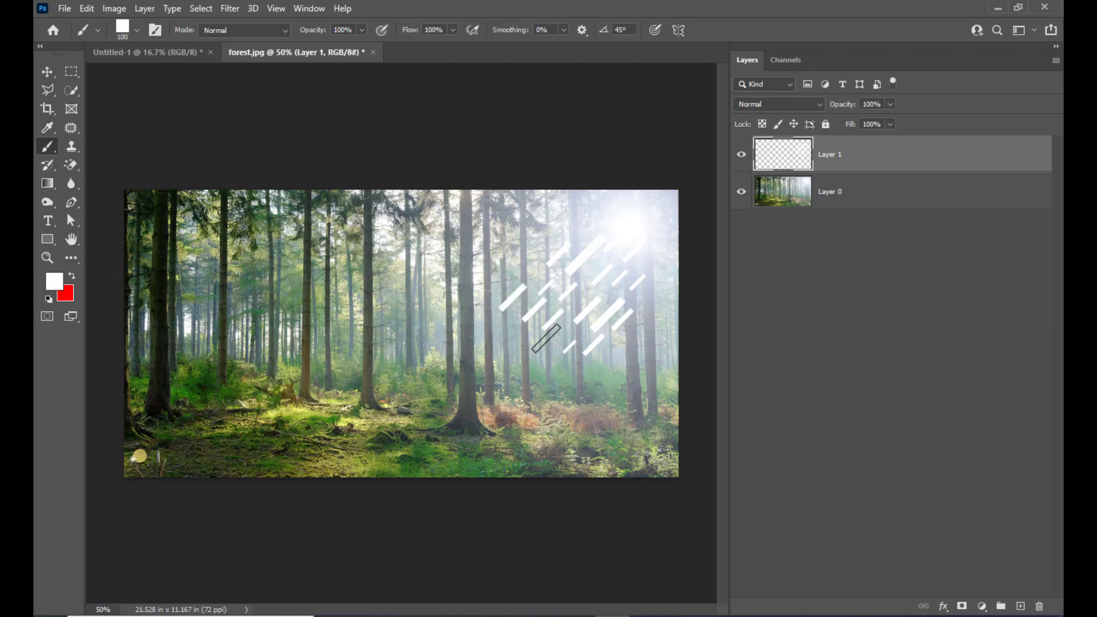
pyautogui.press('[')
pyautogui.press('[')
pyautogui.press('[')
pyautogui.click(553, 344)
pyautogui.press(']')
pyautogui.press('[')
pyautogui.press('[')
pyautogui.click(649, 258)
pyautogui.press('[')
pyautogui.press('[')
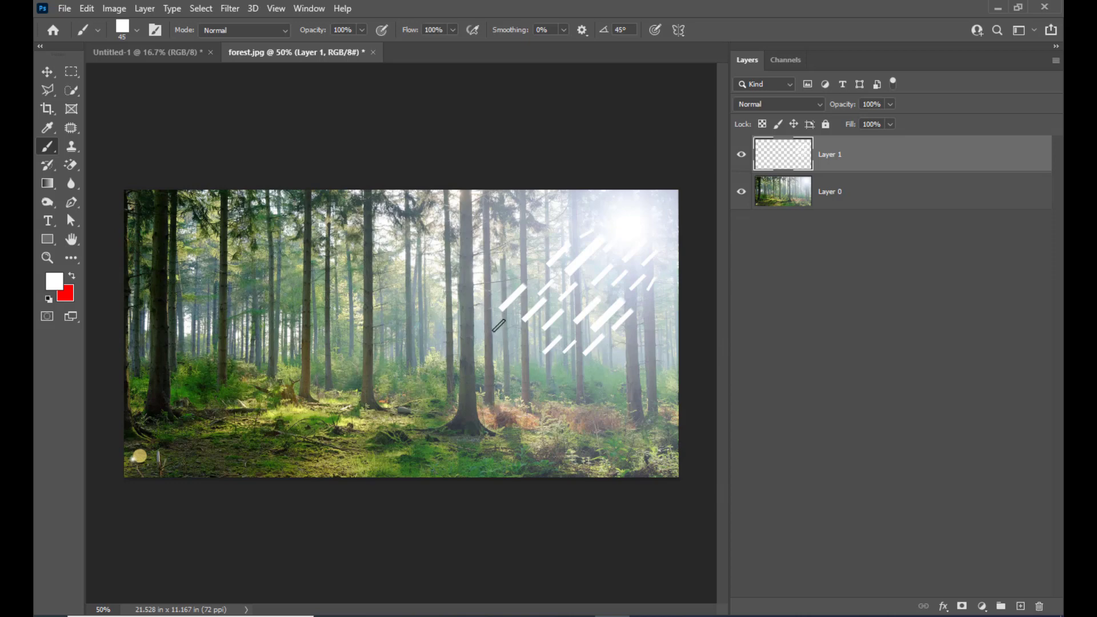
pyautogui.press(']')
pyautogui.press(']')
pyautogui.press(']')
pyautogui.click(525, 349)
pyautogui.press('[')
pyautogui.click(505, 344)
pyautogui.click(522, 376)
pyautogui.click(561, 369)
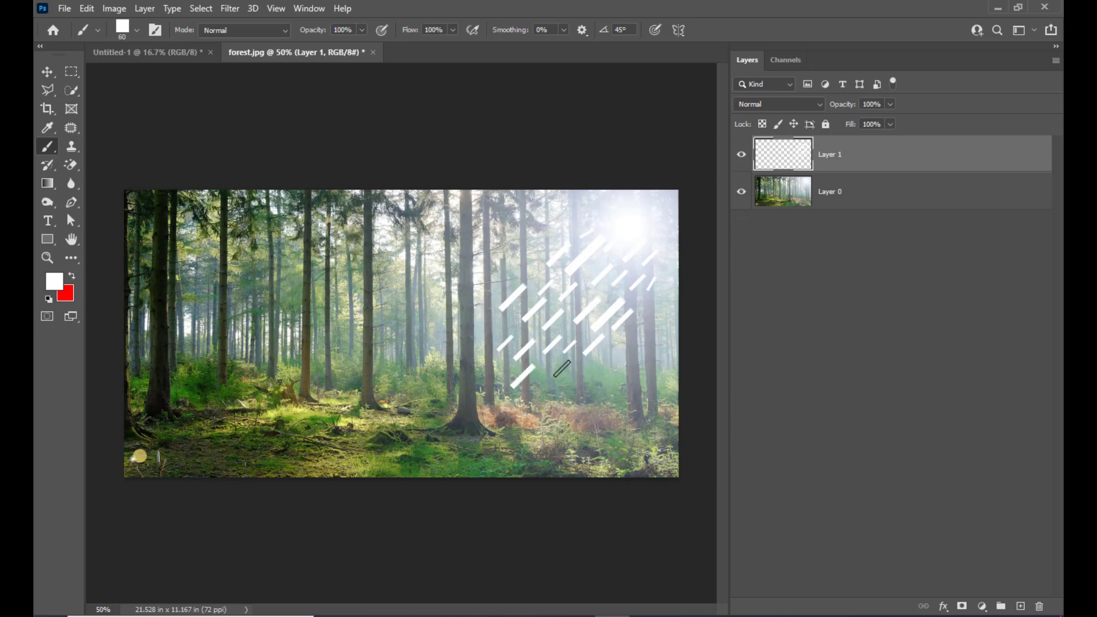
pyautogui.press('[')
pyautogui.press('[')
pyautogui.click(502, 325)
pyautogui.press(']')
pyautogui.press('[')
pyautogui.press('[')
pyautogui.press('[')
# Start a Radial Blur on the streak layer with amount 100, the Zoom method and Best quality
pyautogui.click(230, 8)
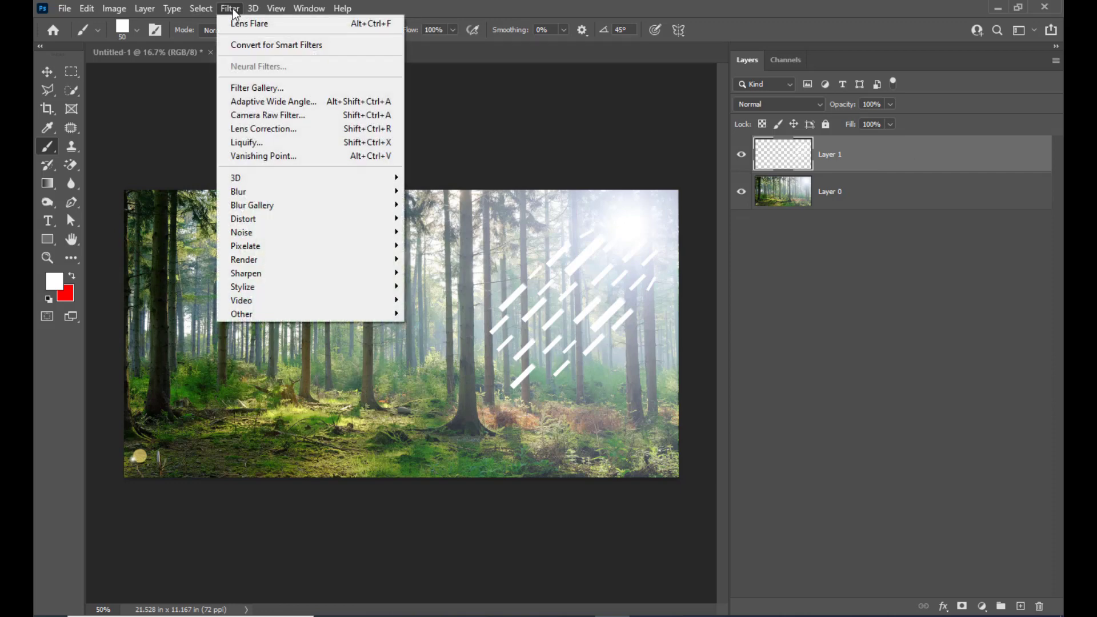
pyautogui.moveTo(301, 194)
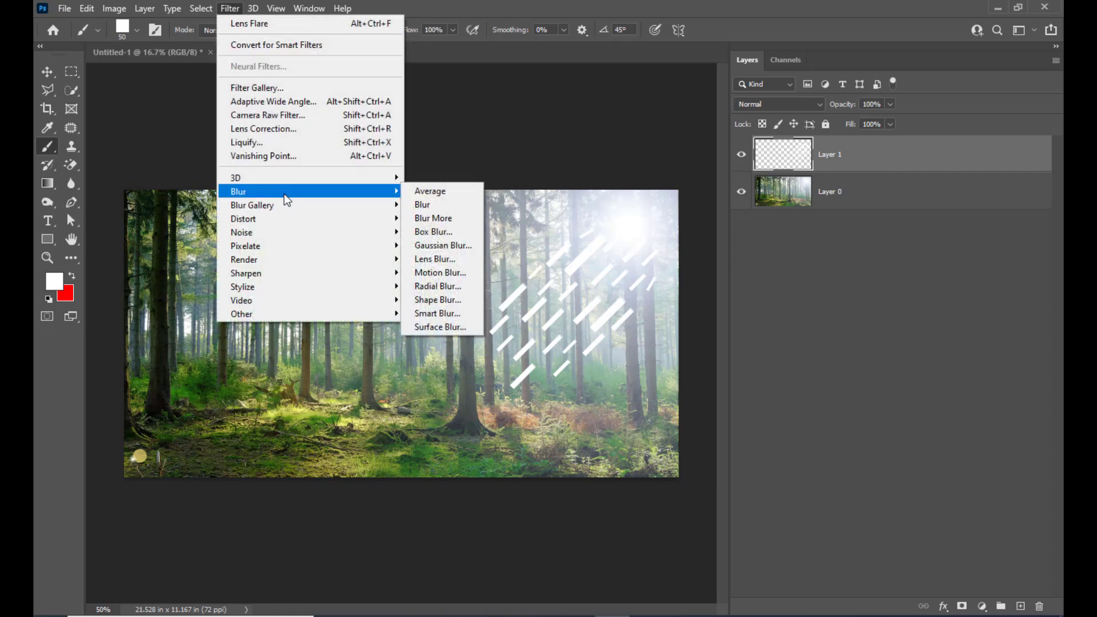
pyautogui.click(464, 287)
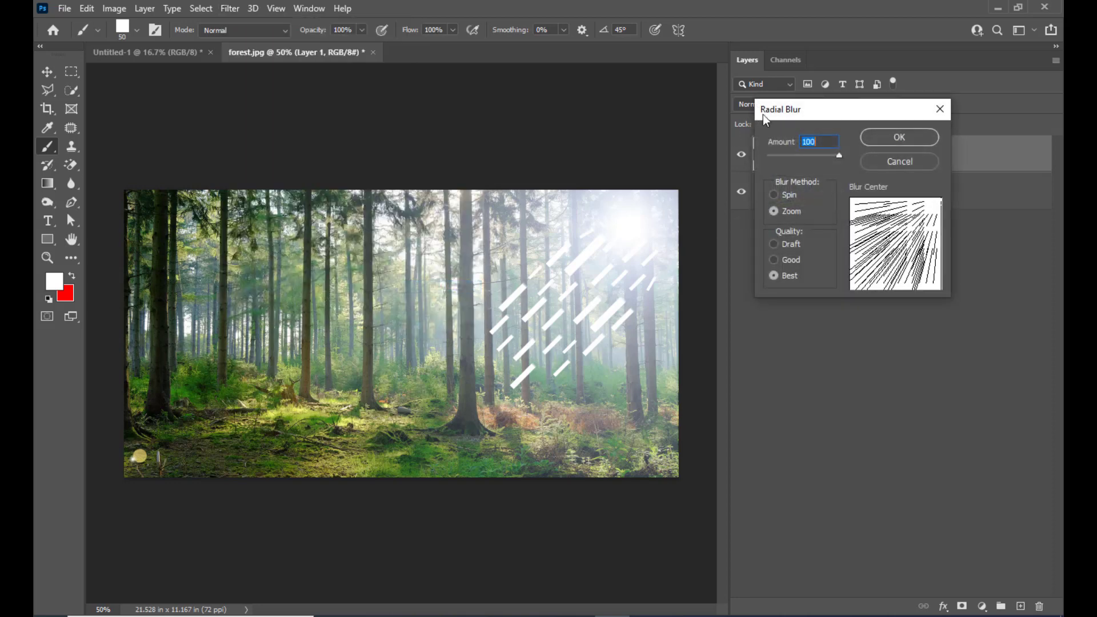
pyautogui.moveTo(827, 108); pyautogui.dragTo(726, 99)
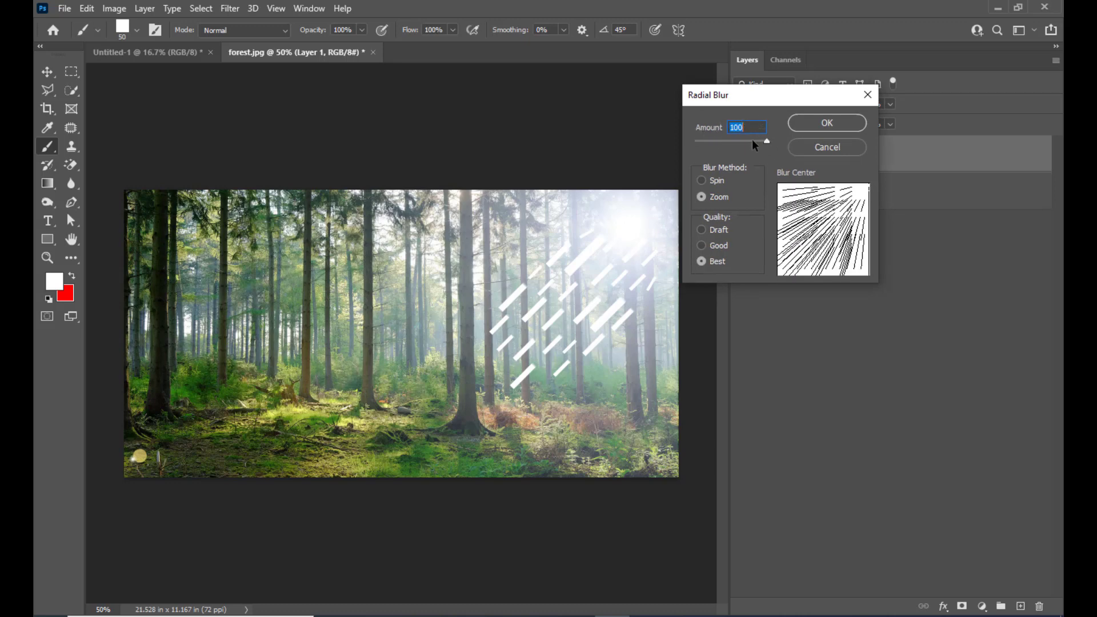
pyautogui.click(704, 197)
pyautogui.click(706, 263)
pyautogui.moveTo(774, 95); pyautogui.dragTo(764, 95)
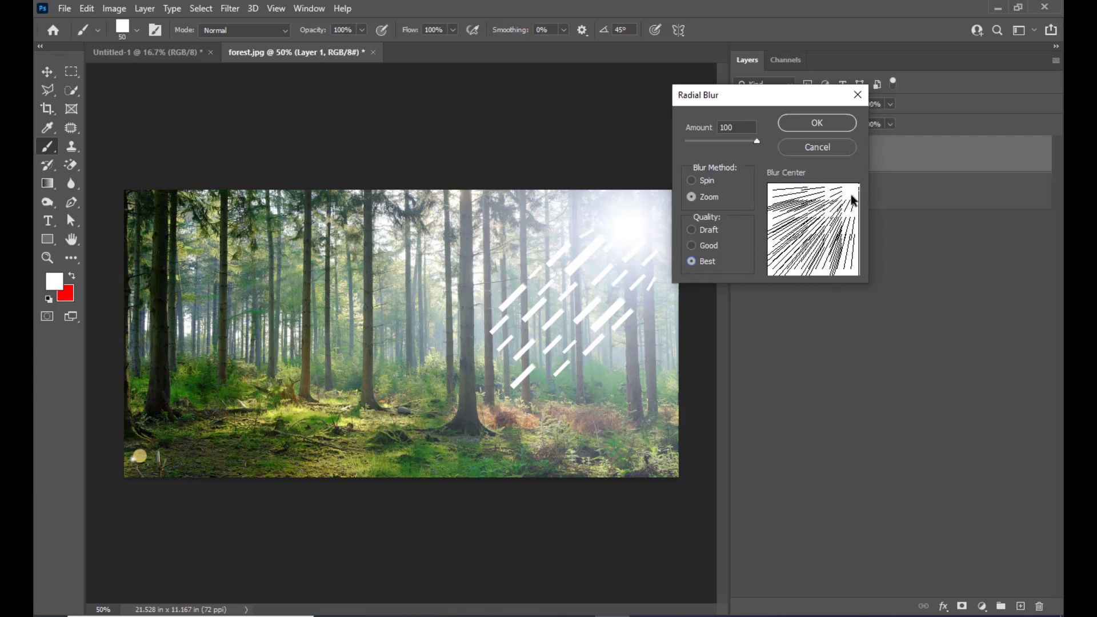
# Move the blur center to the upper-right corner, matching the sun's position in the photo, and apply the Radial Blur
pyautogui.moveTo(841, 215); pyautogui.dragTo(871, 172)
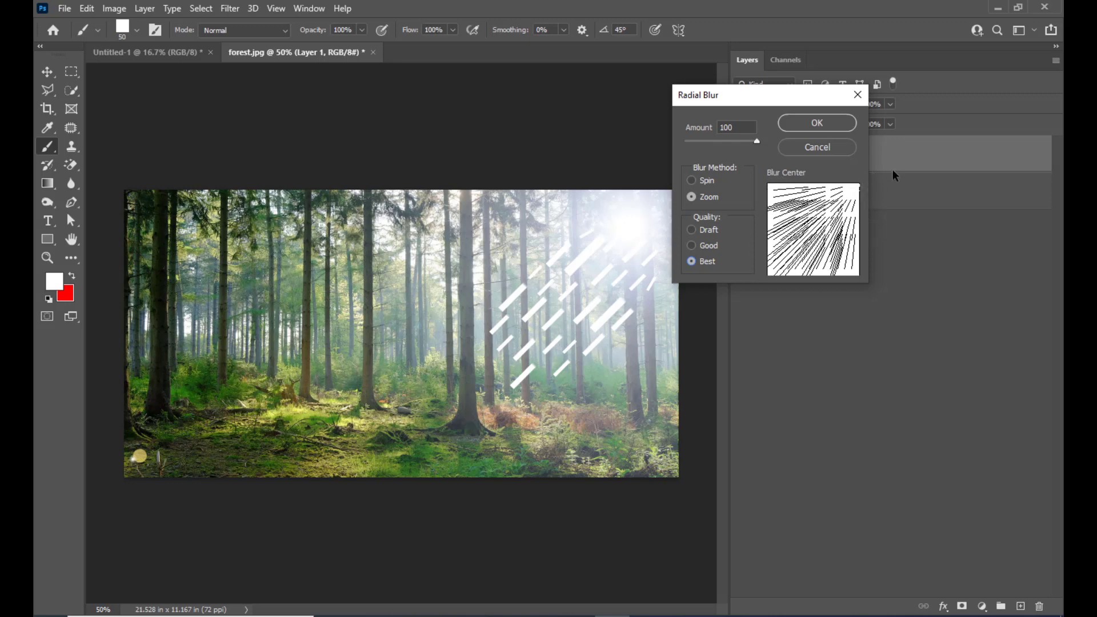
pyautogui.click(855, 191)
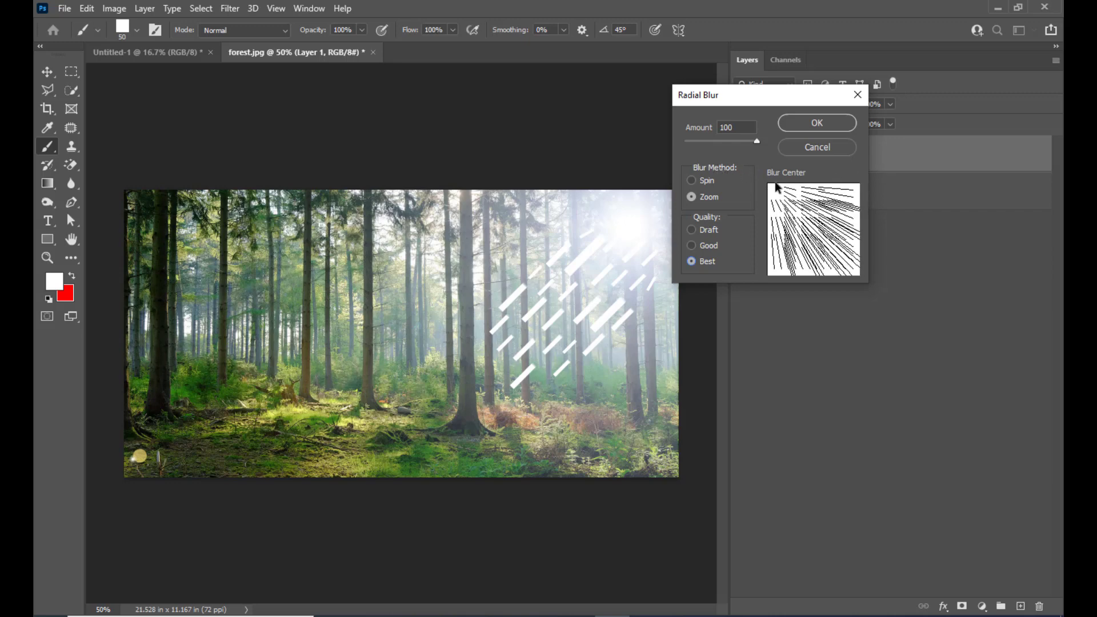
pyautogui.click(813, 231)
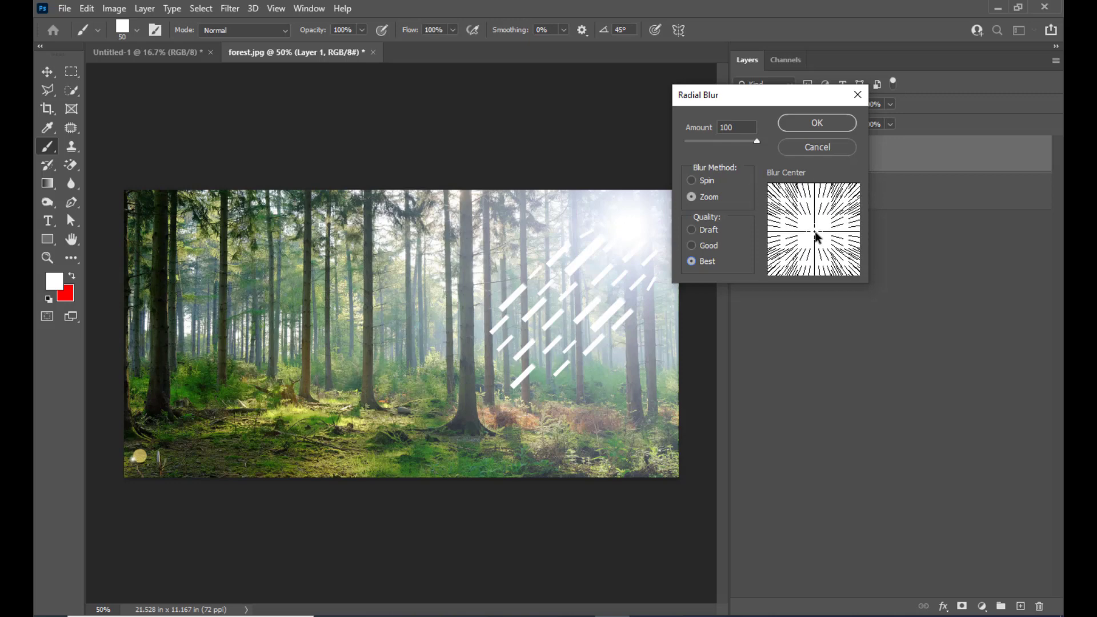
pyautogui.moveTo(814, 227); pyautogui.dragTo(851, 177)
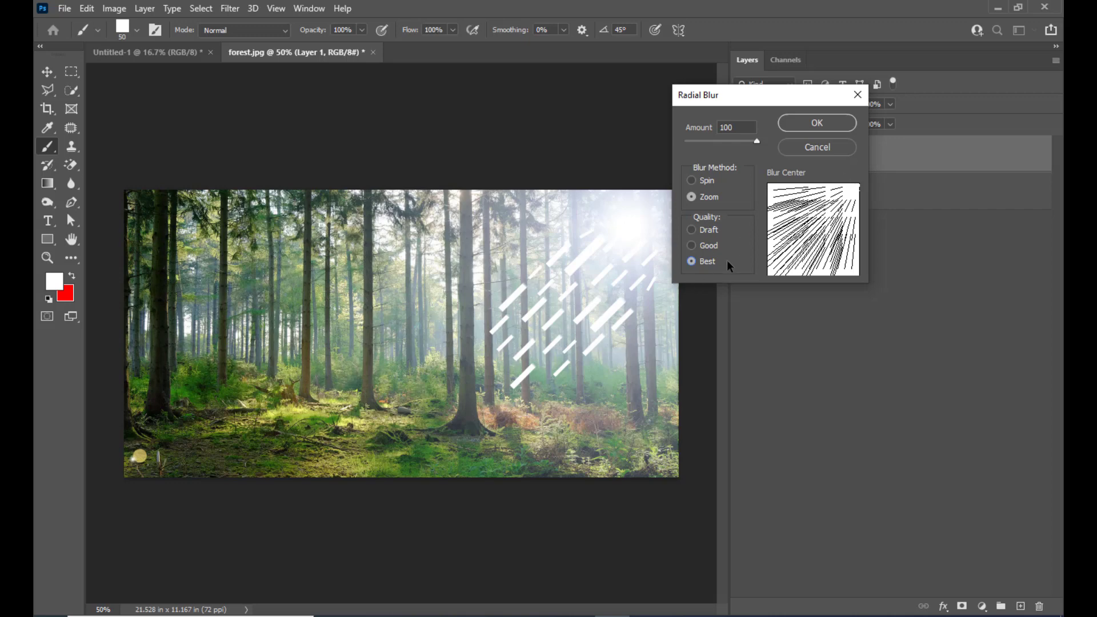
pyautogui.moveTo(735, 102); pyautogui.dragTo(770, 129)
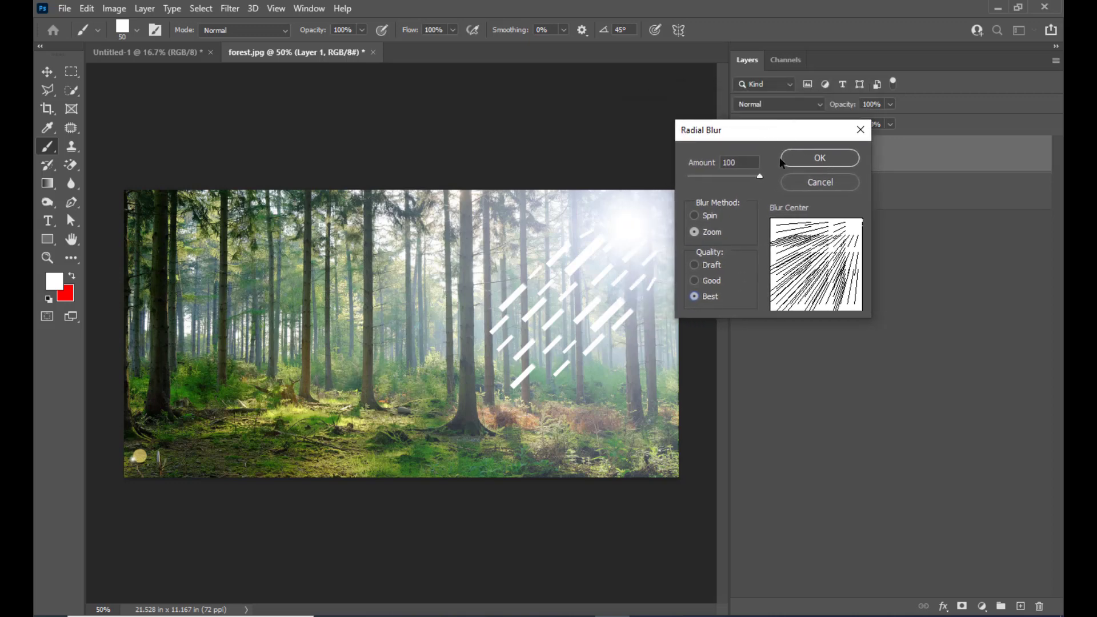
pyautogui.click(820, 158)
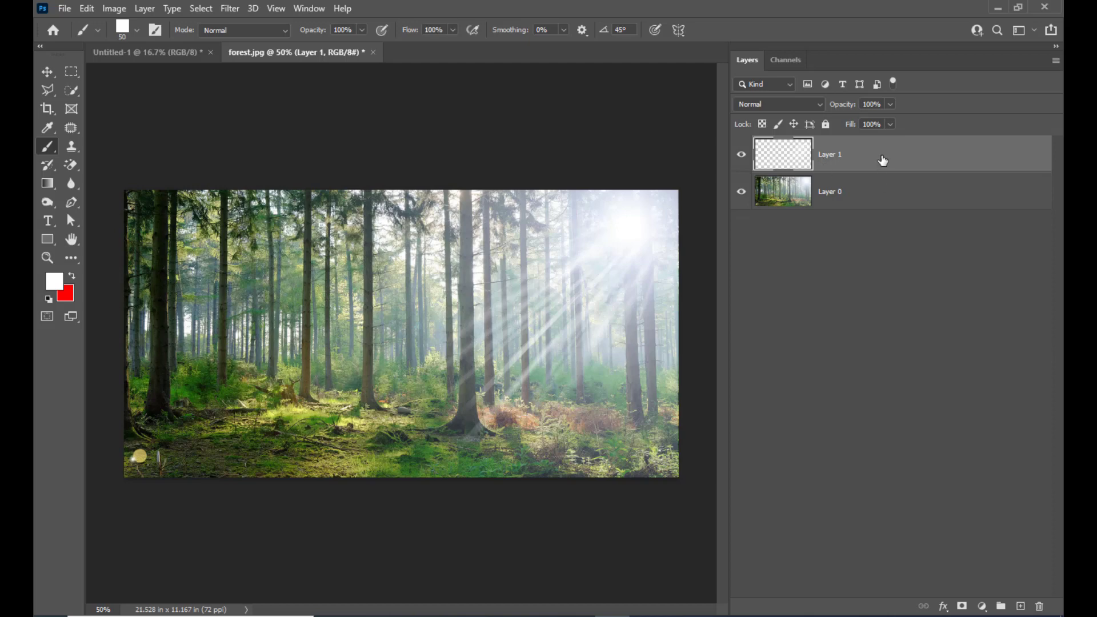
# Duplicate Layer 1 and scale both ray layers together to about 127%, extending the rays down and left from the sun
pyautogui.hotkey('ctrl', 'j')
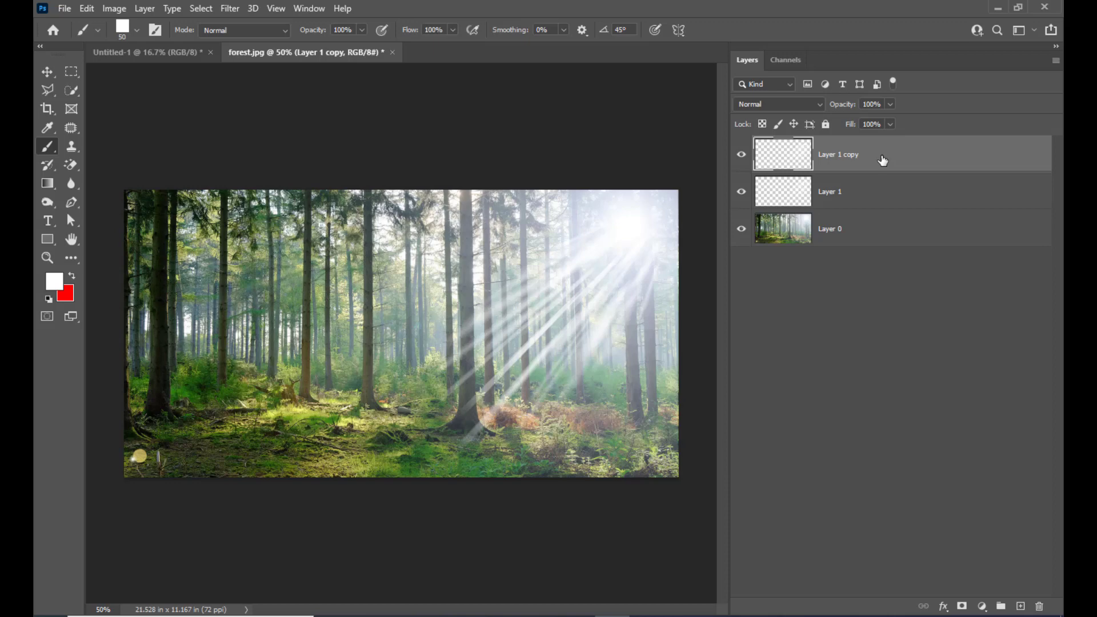
pyautogui.keyDown('shift'); pyautogui.click(867, 192); pyautogui.keyUp('shift')
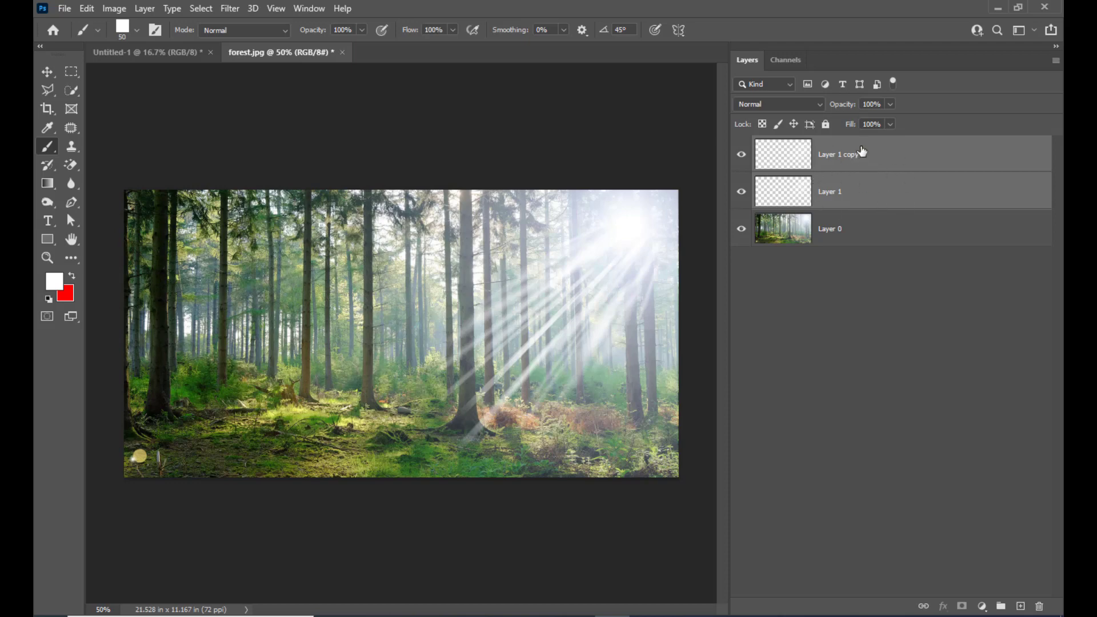
pyautogui.hotkey('ctrl', 't')
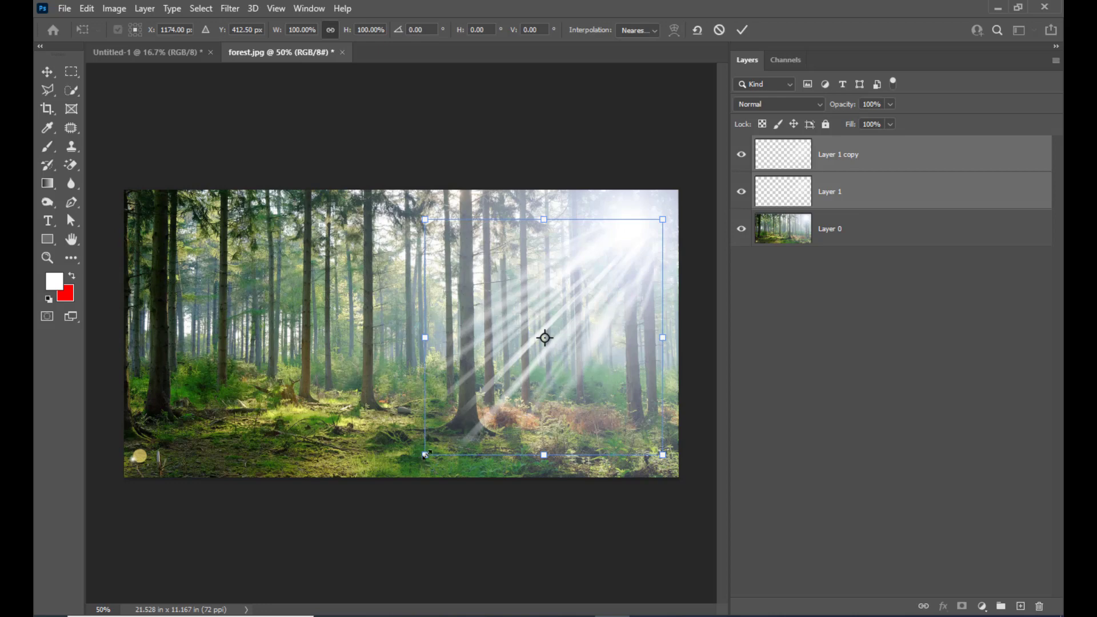
pyautogui.moveTo(424, 455); pyautogui.dragTo(349, 485)
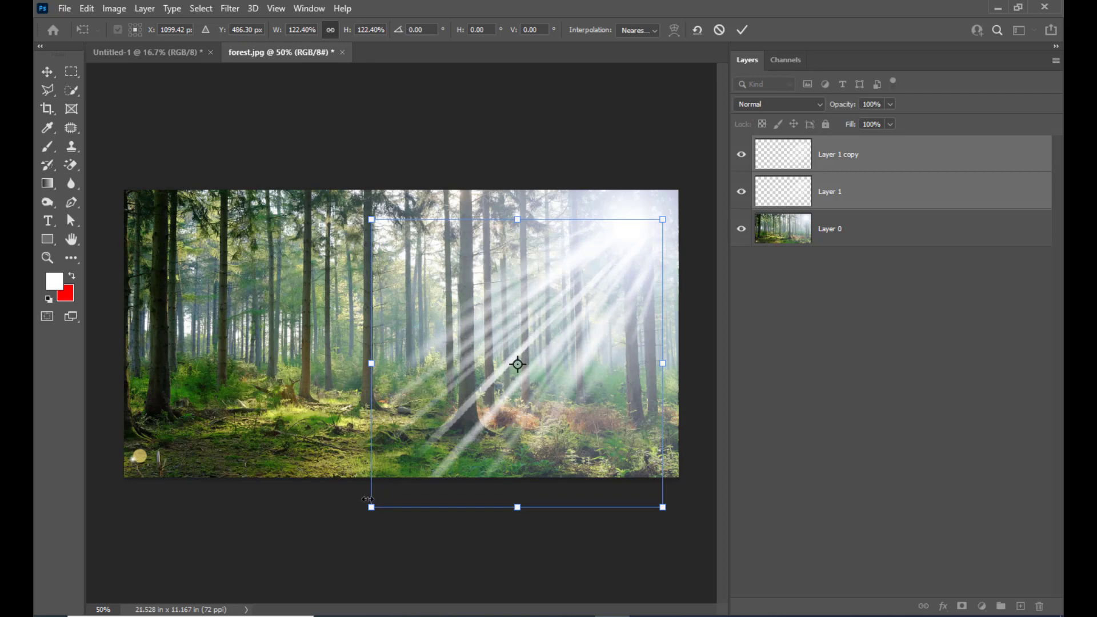
pyautogui.moveTo(371, 507); pyautogui.dragTo(349, 507)
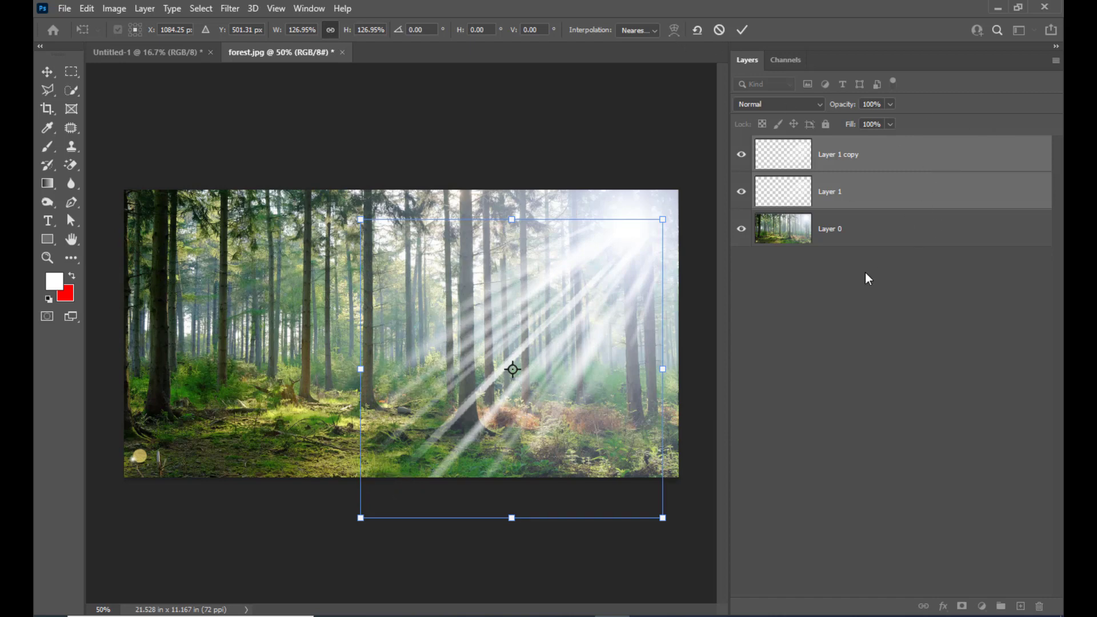
pyautogui.press('Return')
pyautogui.press('b')
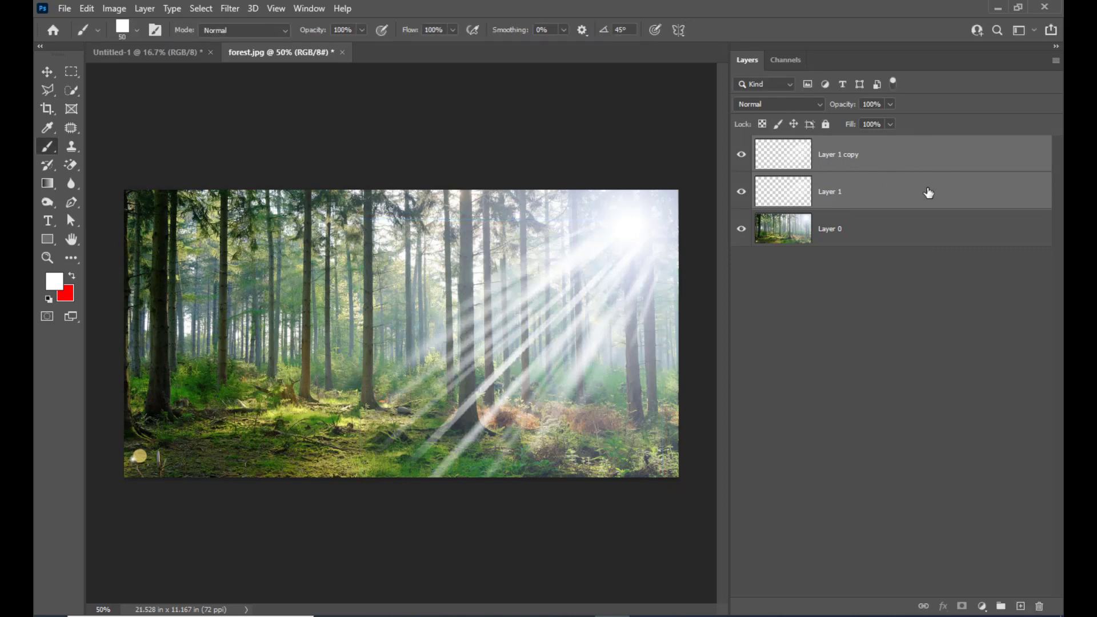
# Warp Layer 1, bending its right edge inward, pulling in the lower-right and upper-left corners and pushing the lower-left corner slightly outward
pyautogui.click(928, 192)
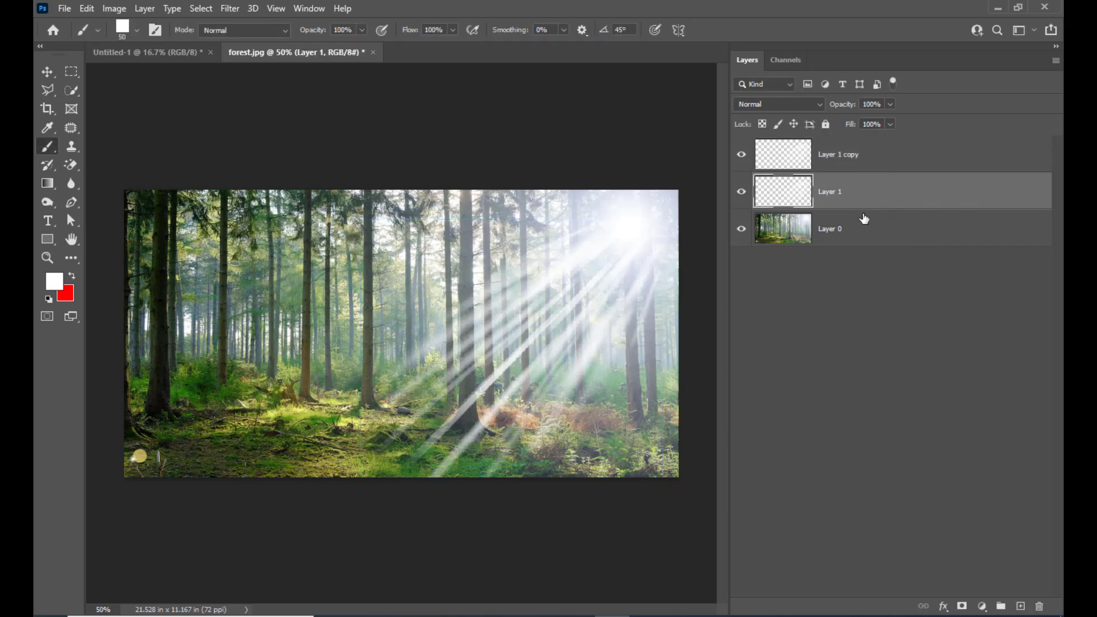
pyautogui.hotkey('ctrl', 't')
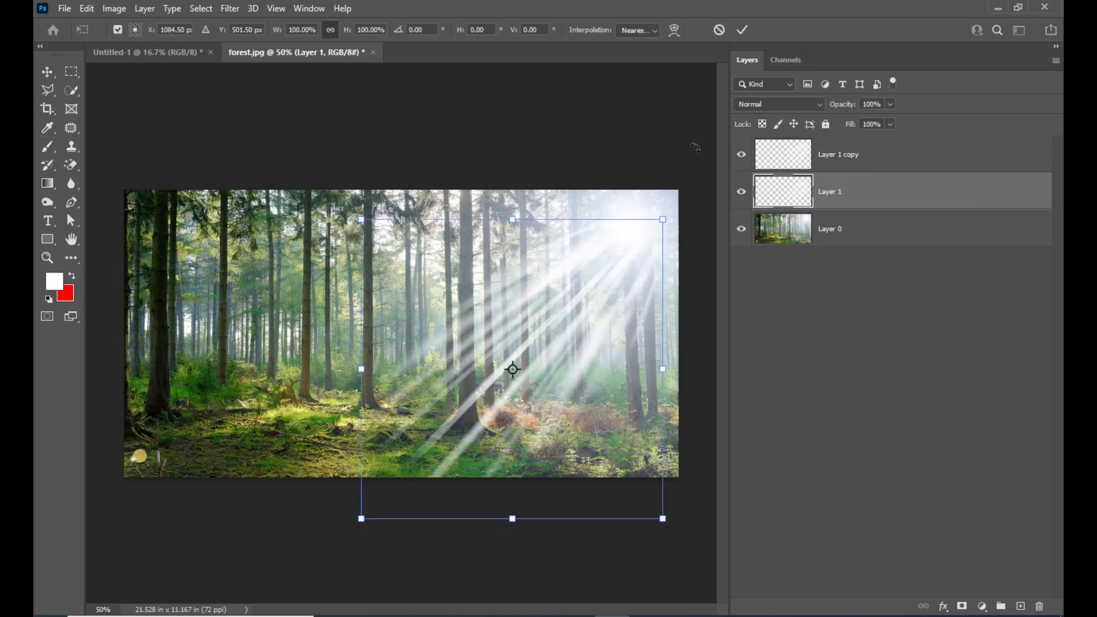
pyautogui.click(674, 31)
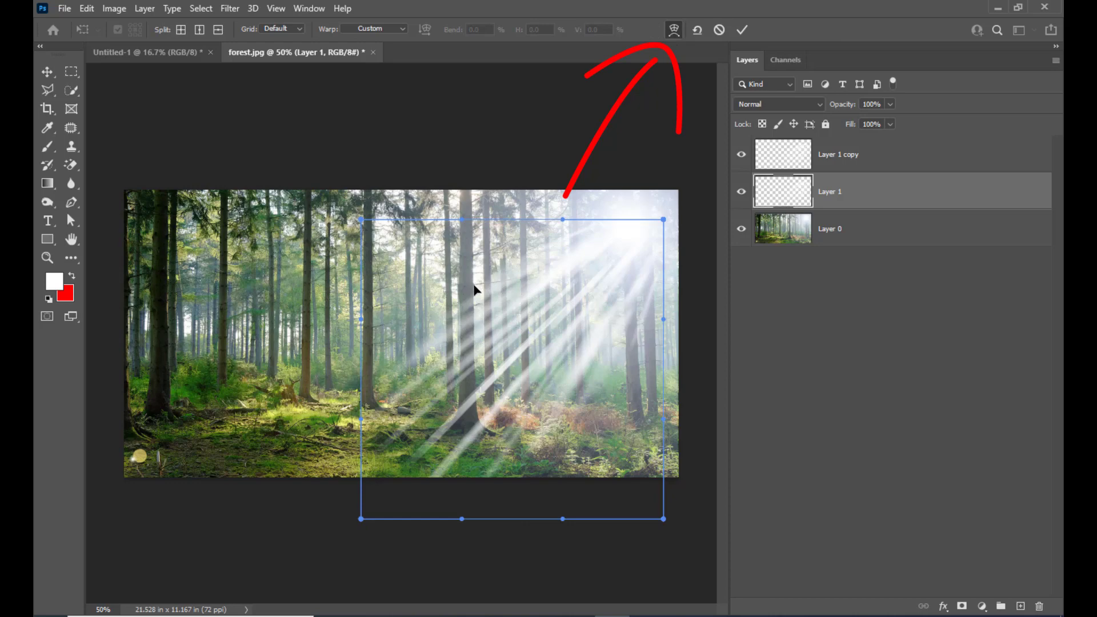
pyautogui.moveTo(473, 287); pyautogui.dragTo(482, 287)
pyautogui.moveTo(608, 390); pyautogui.dragTo(601, 387)
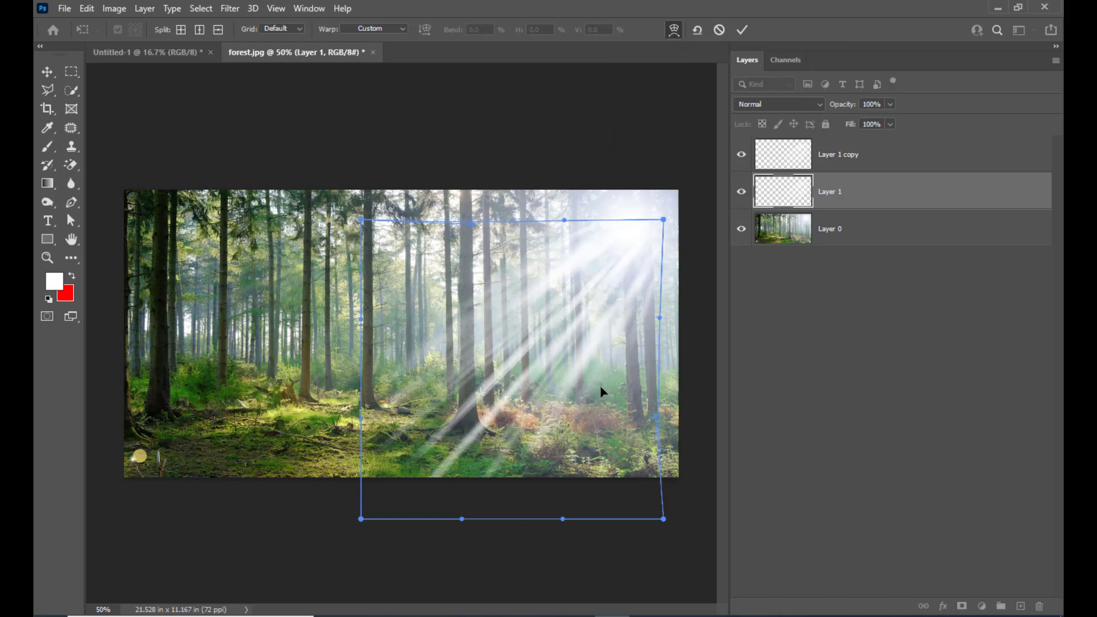
pyautogui.moveTo(660, 318); pyautogui.dragTo(653, 319)
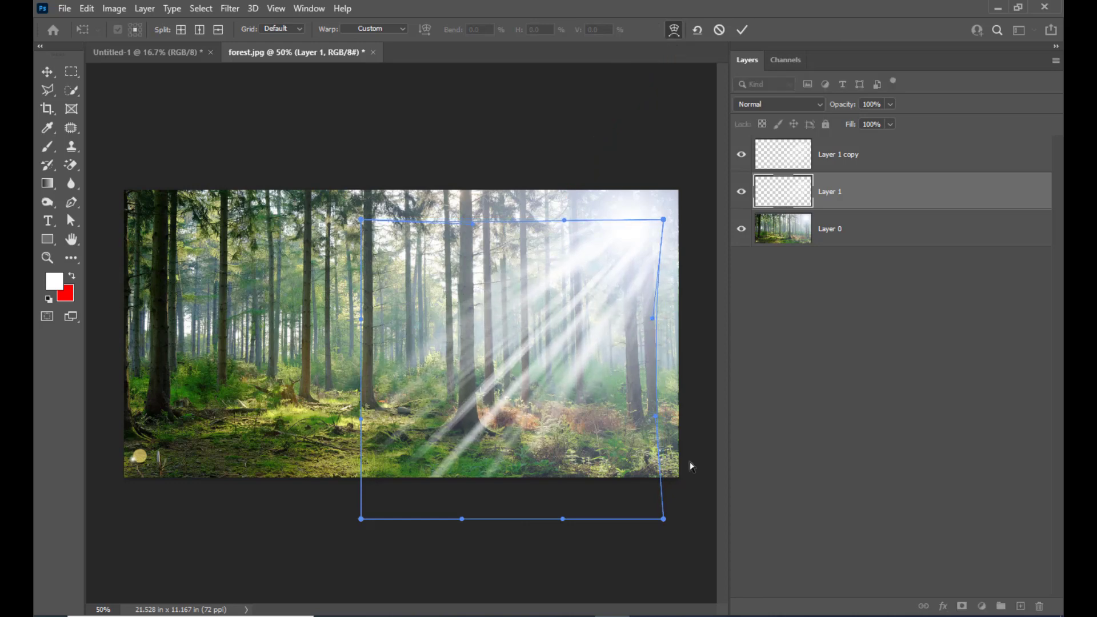
pyautogui.moveTo(663, 519); pyautogui.dragTo(627, 492)
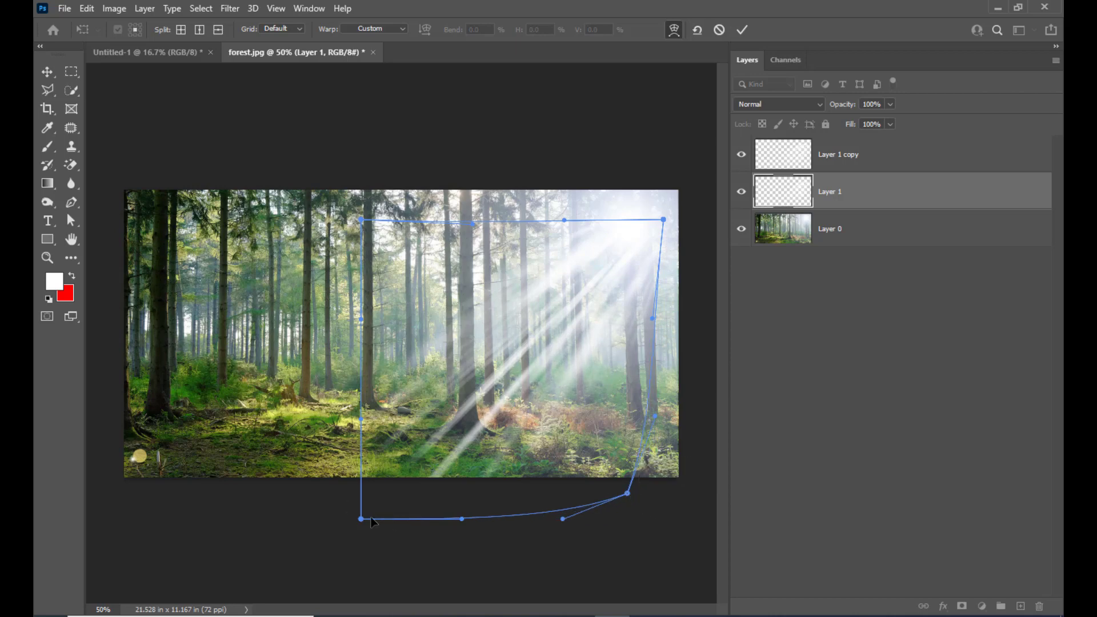
pyautogui.moveTo(360, 519); pyautogui.dragTo(348, 524)
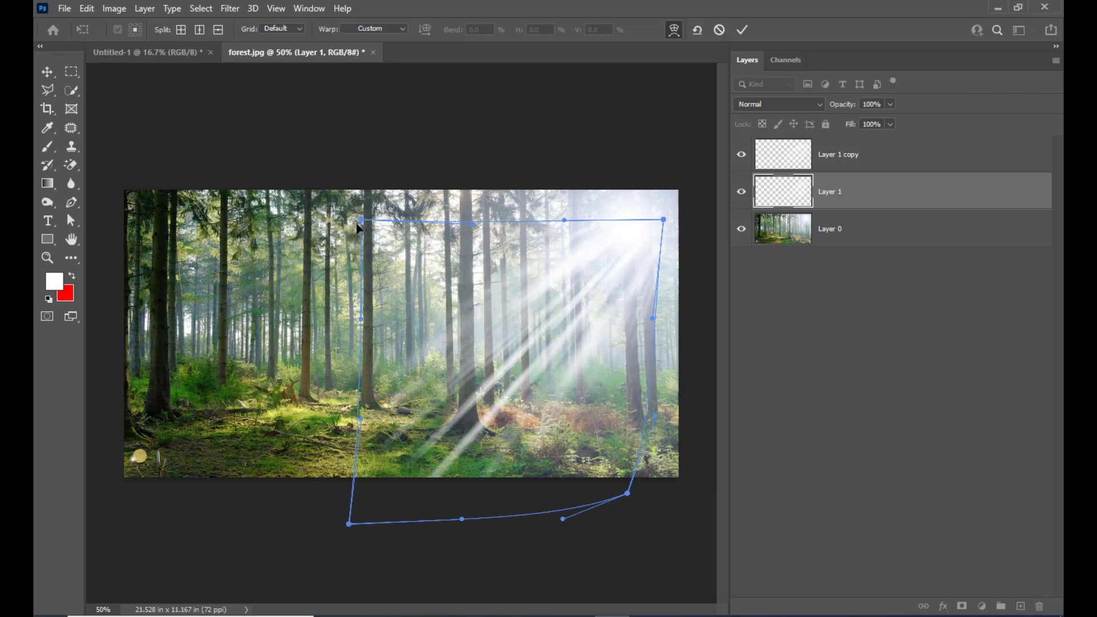
pyautogui.moveTo(361, 222); pyautogui.dragTo(393, 234)
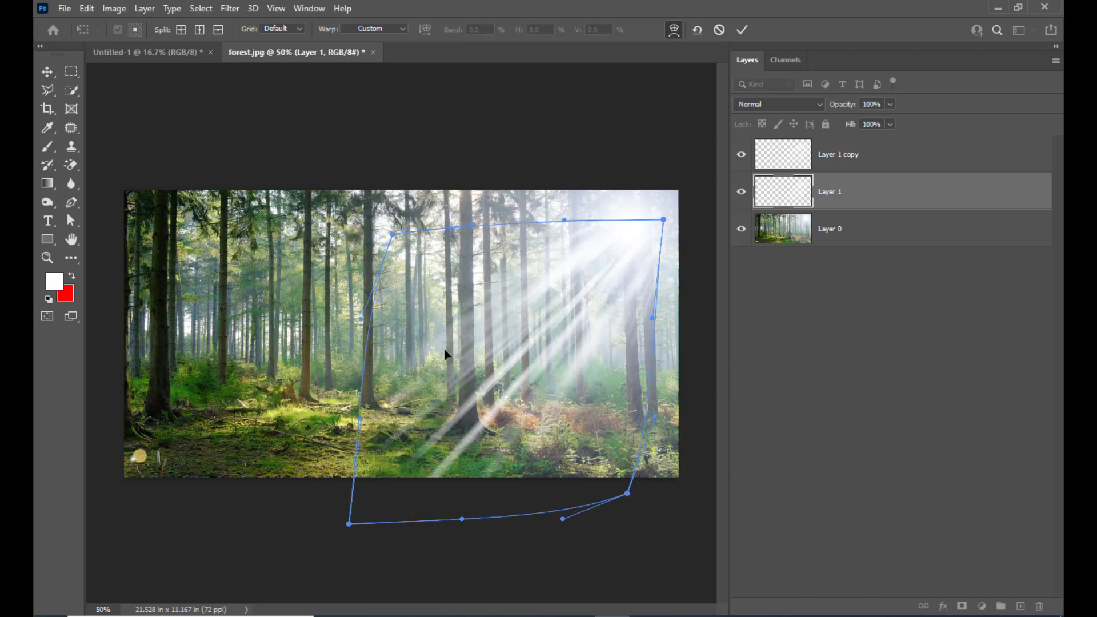
# Refine Layer 1's warp by nudging the inner rays, right edge and sun-side corner, and apply it
pyautogui.moveTo(454, 357); pyautogui.dragTo(451, 354)
pyautogui.moveTo(574, 404); pyautogui.dragTo(568, 402)
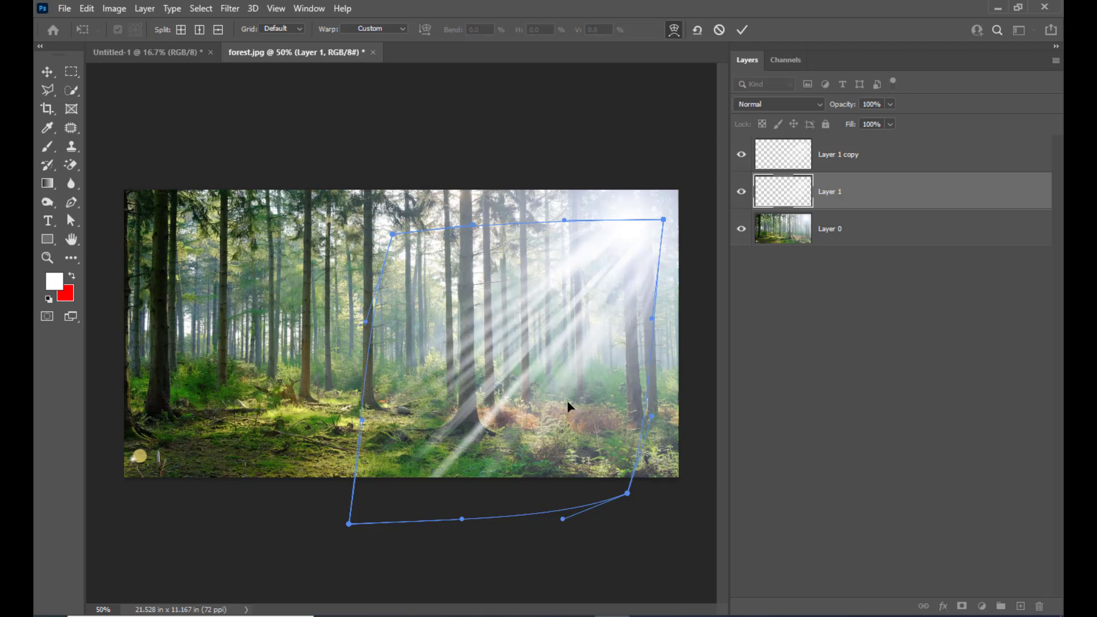
pyautogui.moveTo(649, 337); pyautogui.dragTo(629, 336)
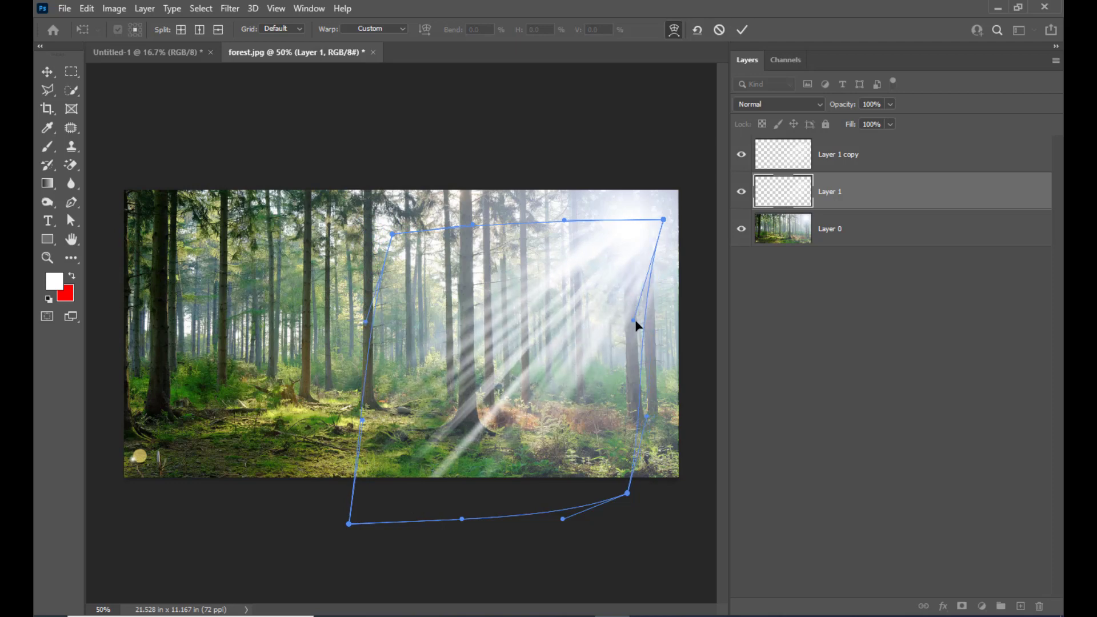
pyautogui.moveTo(663, 220); pyautogui.dragTo(658, 218)
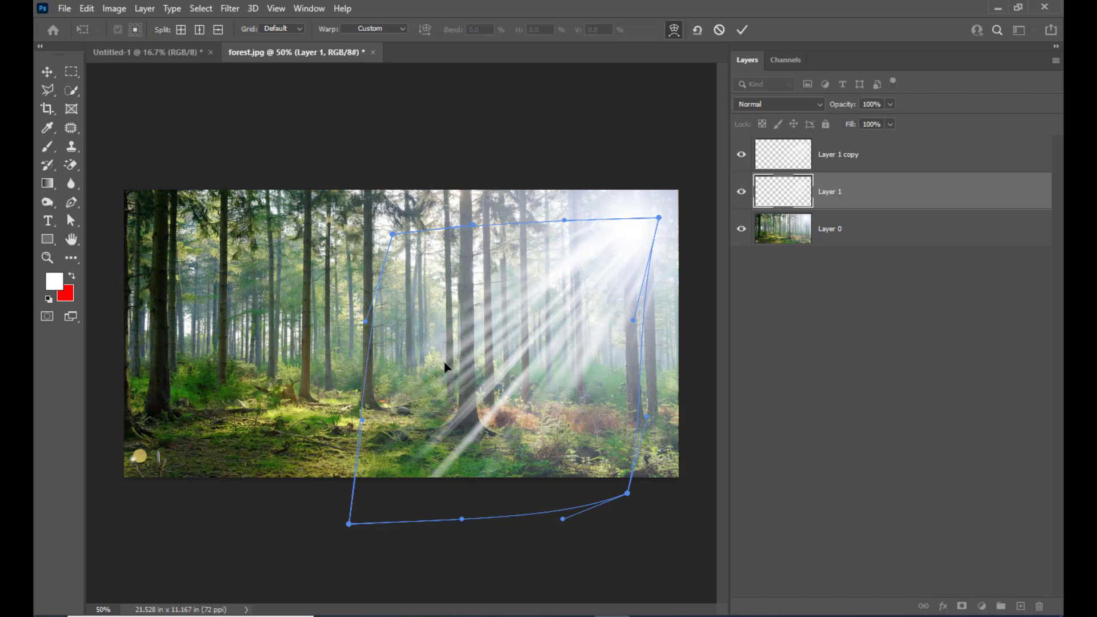
pyautogui.moveTo(446, 367); pyautogui.dragTo(432, 376)
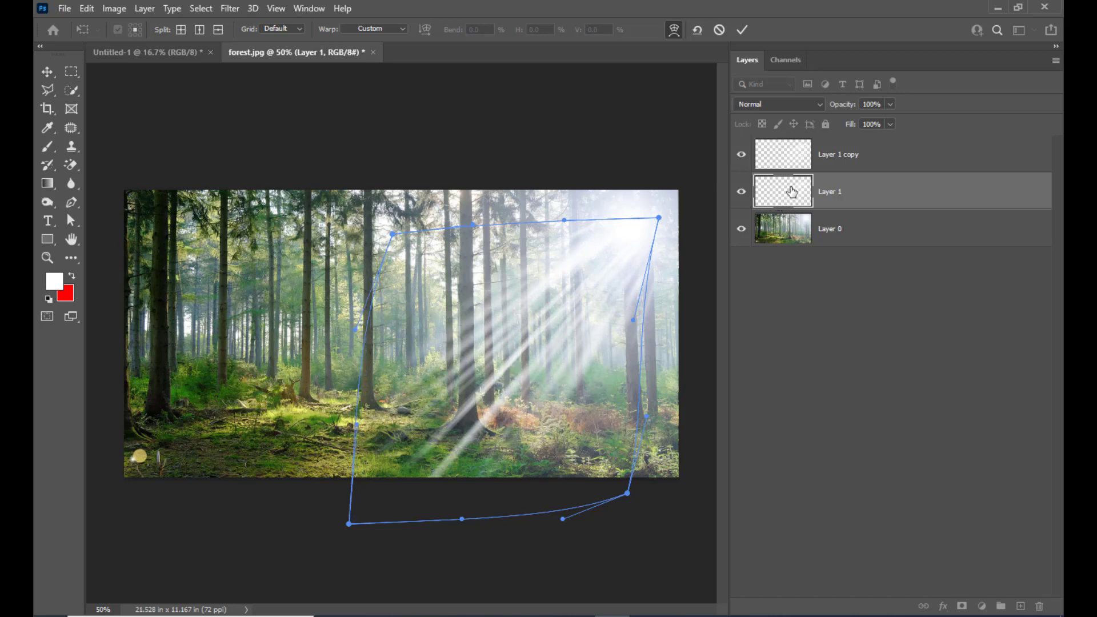
pyautogui.press('Return')
# Warp Layer 1 copy, shifting its inner rays, pulling in the right edge, lower-right and upper-left corners, and adjusting the bottom edge
pyautogui.click(868, 154)
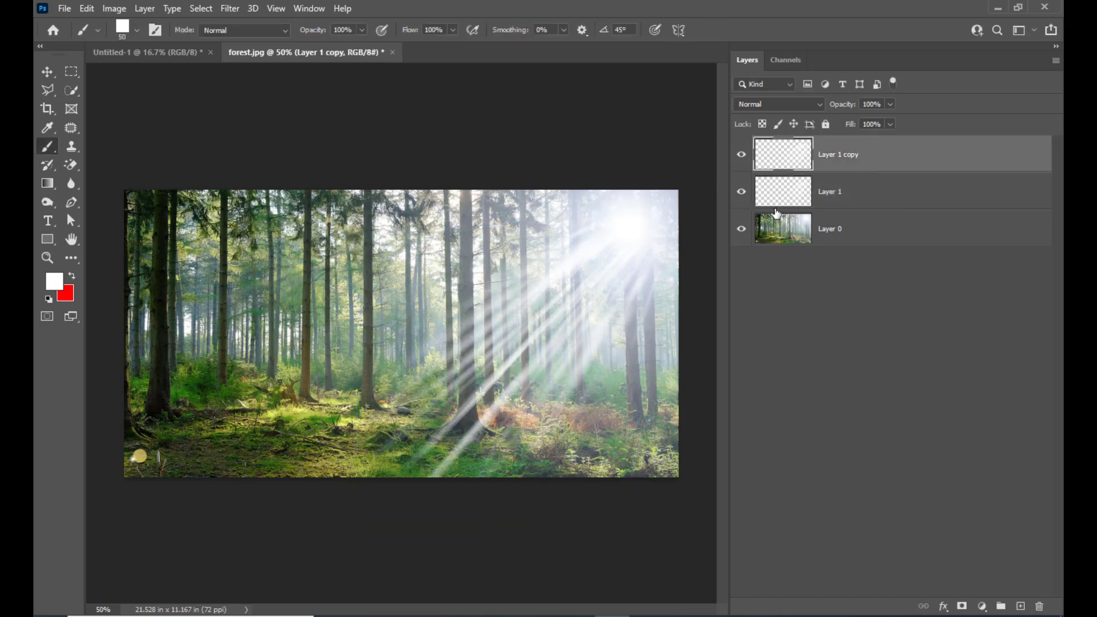
pyautogui.hotkey('ctrl', 't')
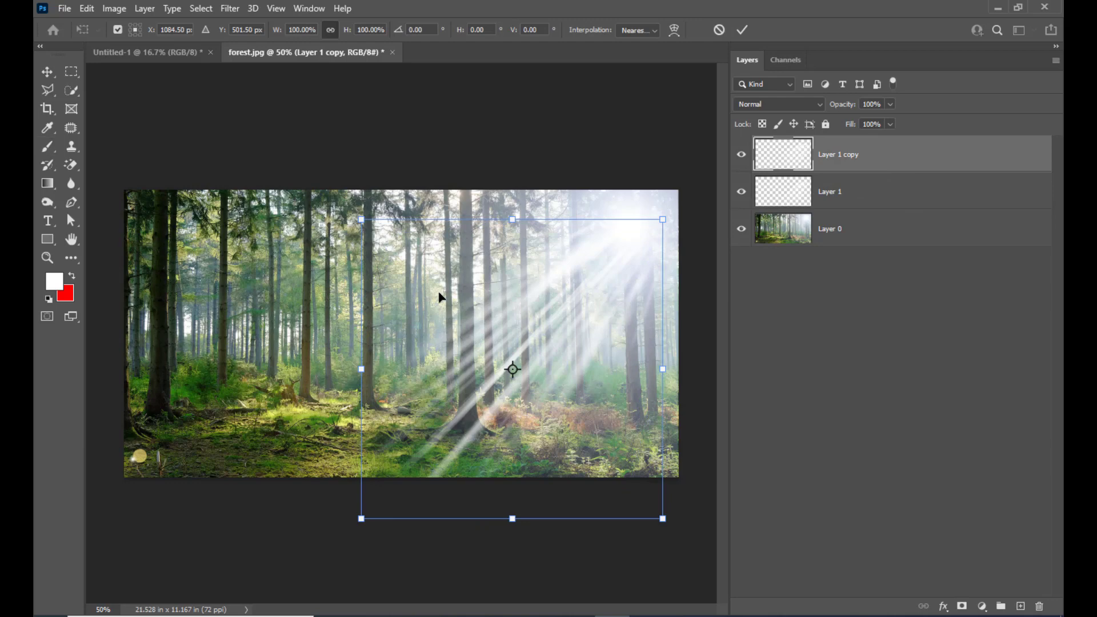
pyautogui.click(674, 31)
pyautogui.moveTo(436, 362); pyautogui.dragTo(568, 404)
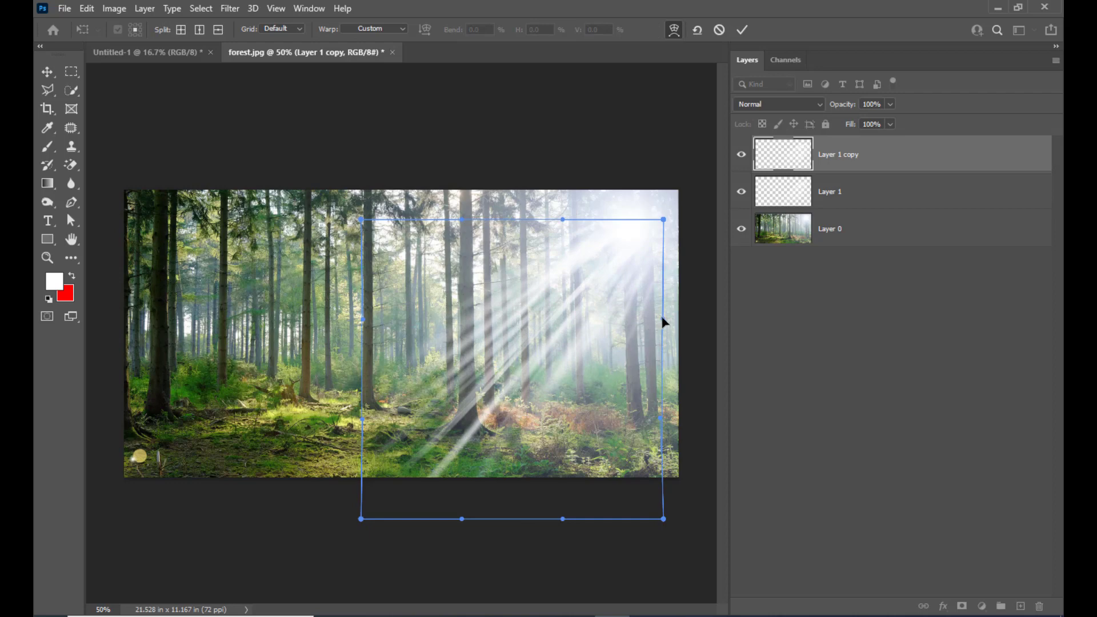
pyautogui.moveTo(662, 319); pyautogui.dragTo(647, 319)
pyautogui.moveTo(663, 519); pyautogui.dragTo(617, 503)
pyautogui.moveTo(461, 519); pyautogui.dragTo(461, 510)
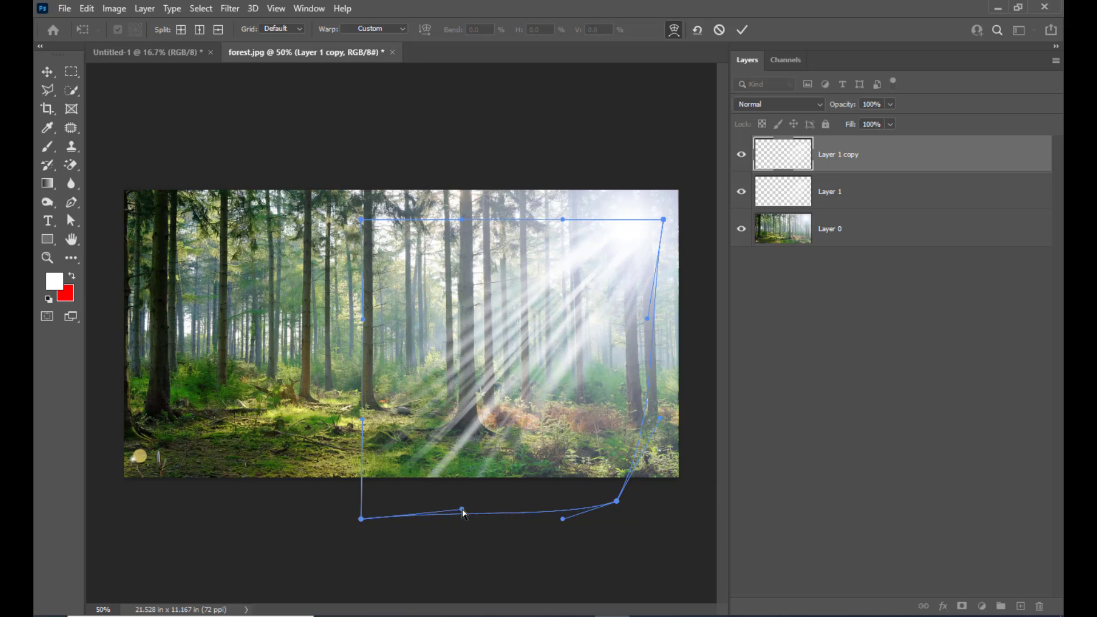
pyautogui.moveTo(367, 516)
pyautogui.mouseDown()
pyautogui.moveTo(378, 516)
pyautogui.moveTo(356, 514)
pyautogui.mouseUp()
pyautogui.moveTo(360, 220); pyautogui.dragTo(381, 224)
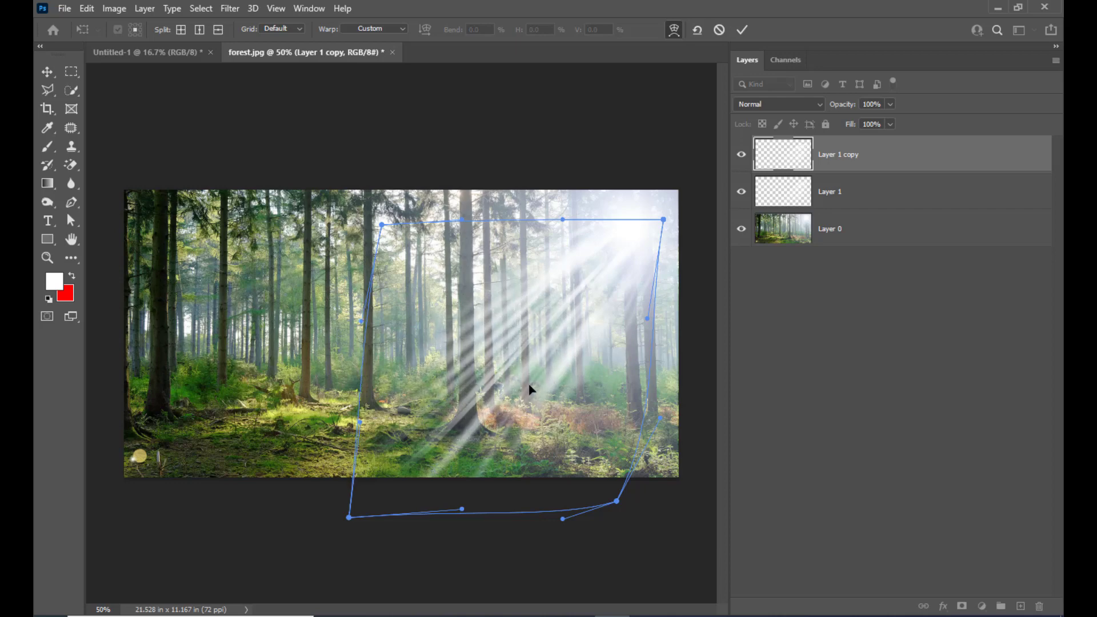
# Fine-tune Layer 1 copy's warp around the inner rays, upper edge, right edge and sun-side corner, and apply it
pyautogui.moveTo(471, 384)
pyautogui.mouseDown()
pyautogui.moveTo(453, 392)
pyautogui.moveTo(558, 399)
pyautogui.moveTo(472, 367)
pyautogui.mouseUp()
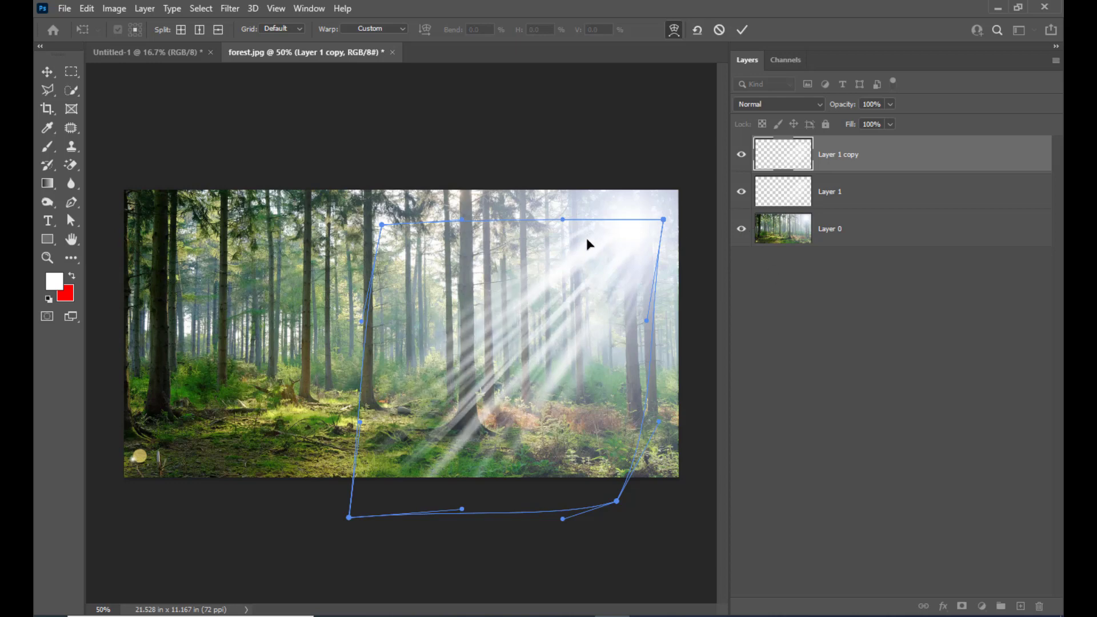
pyautogui.moveTo(563, 221); pyautogui.dragTo(574, 237)
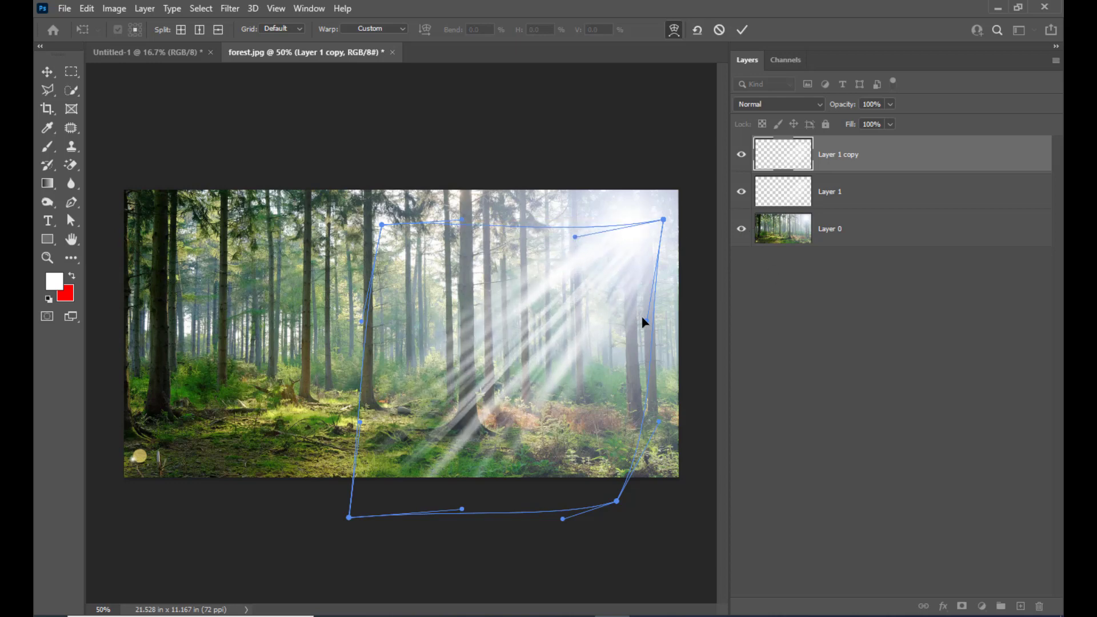
pyautogui.moveTo(639, 318); pyautogui.dragTo(630, 316)
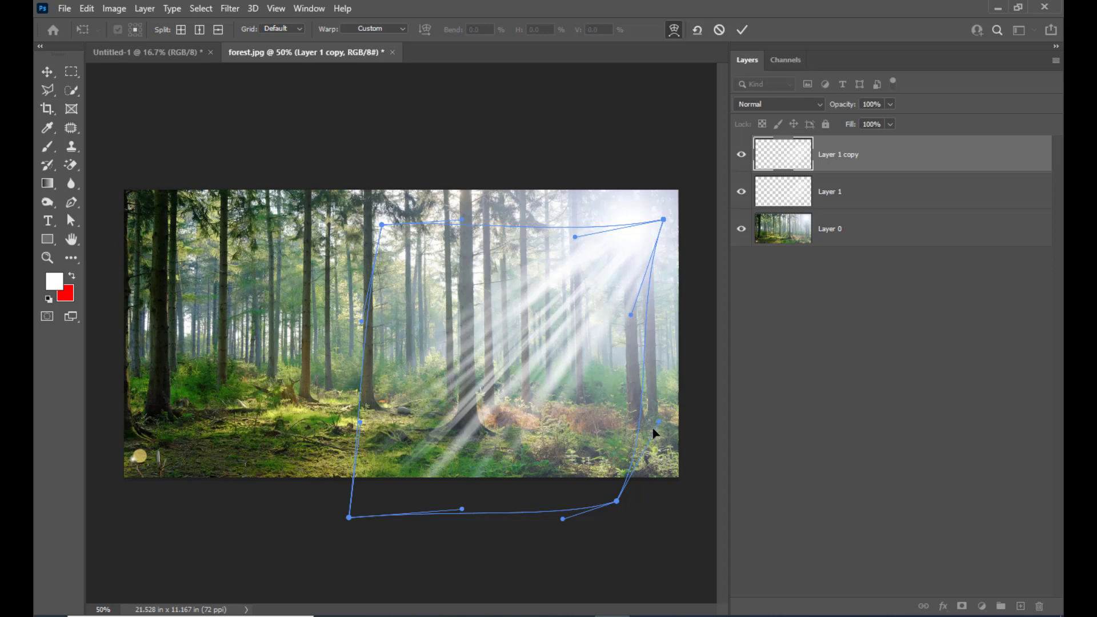
pyautogui.moveTo(657, 423); pyautogui.dragTo(644, 424)
pyautogui.moveTo(640, 236); pyautogui.dragTo(638, 238)
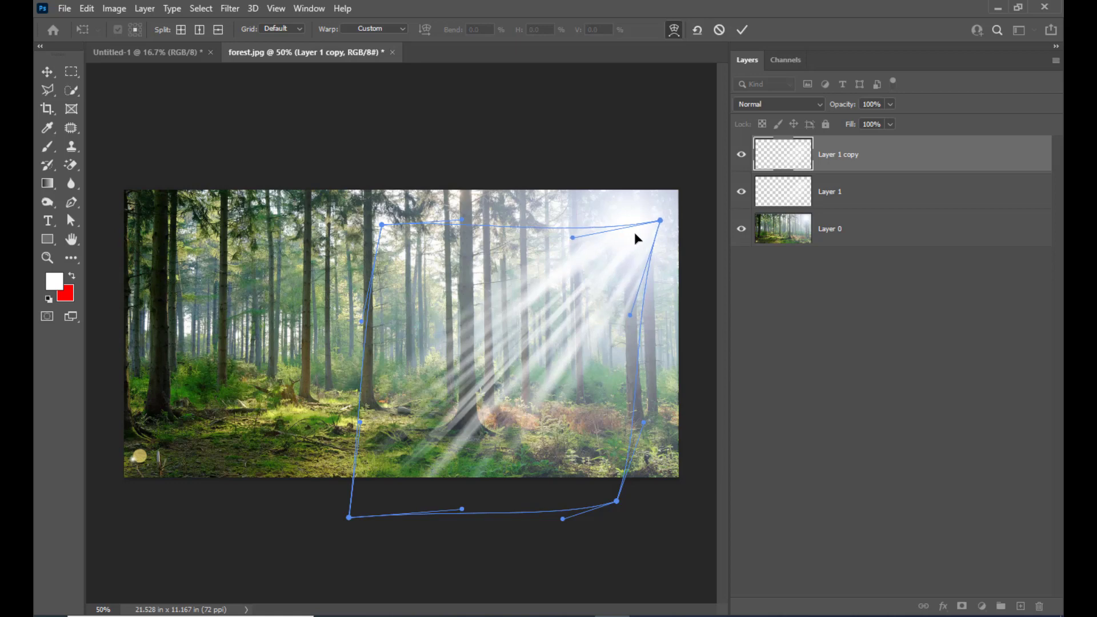
pyautogui.click(742, 30)
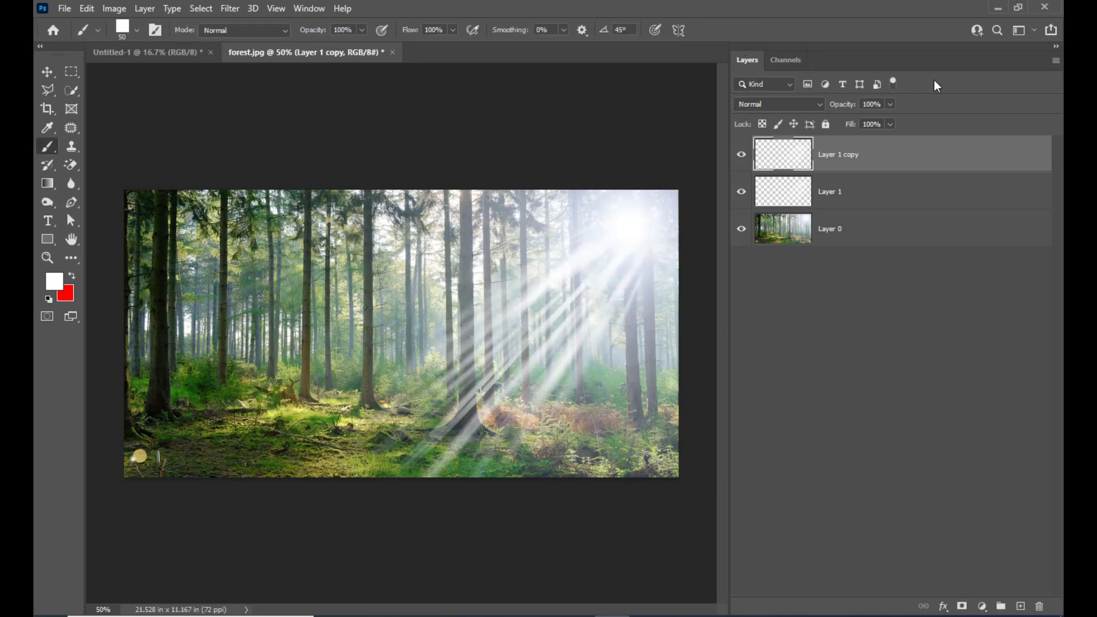
# Duplicate Layer 1 copy and move the new ray layer slightly up and to the left
pyautogui.hotkey('ctrl', 'j')
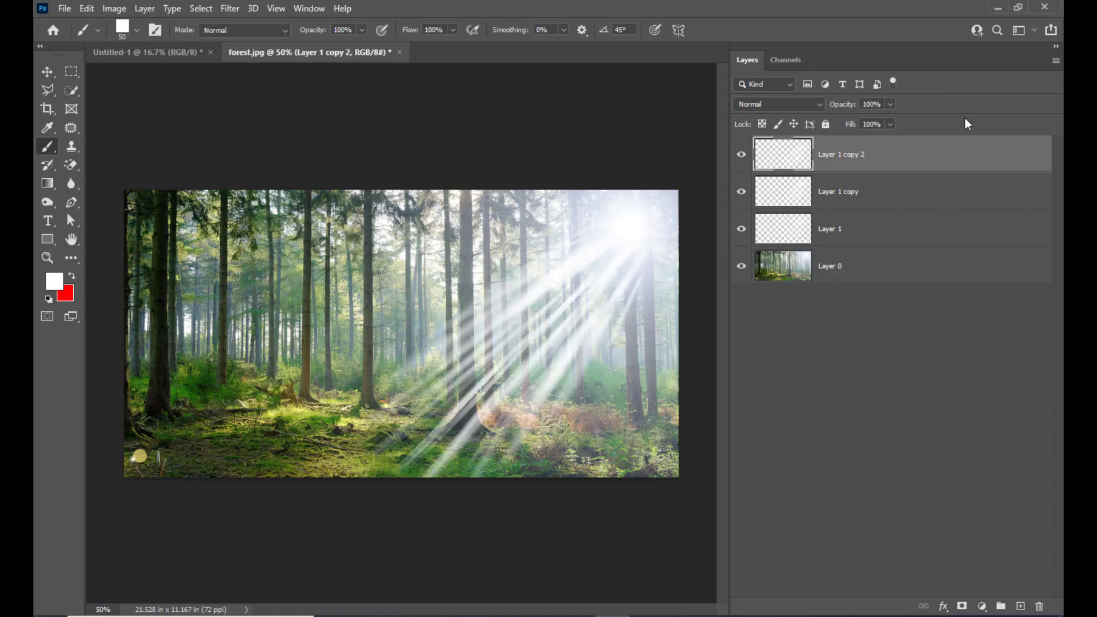
pyautogui.click(47, 71)
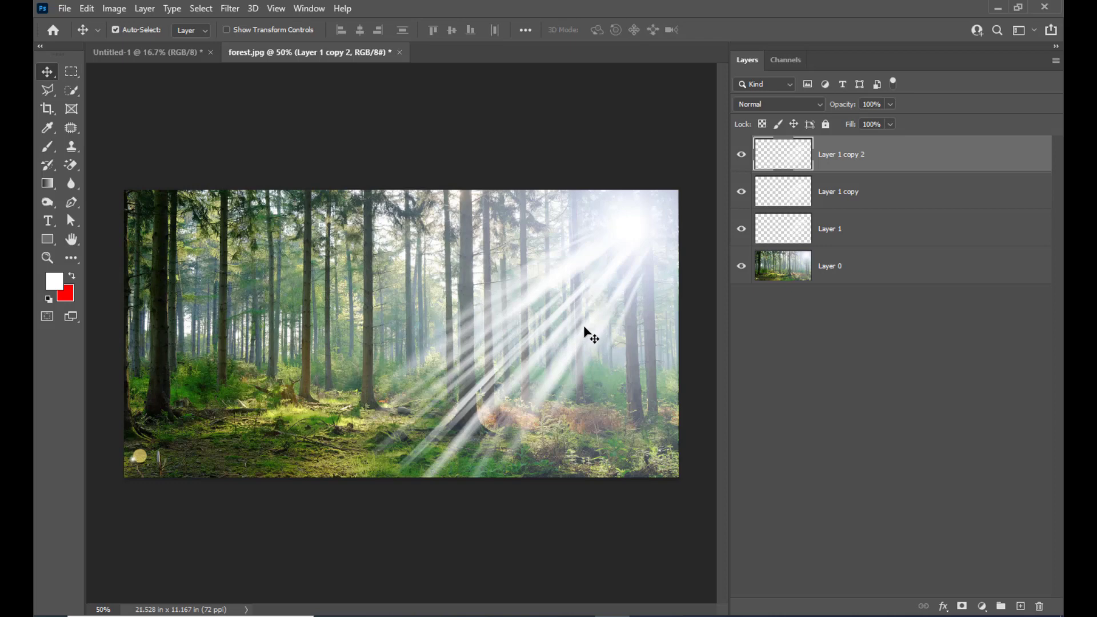
pyautogui.moveTo(584, 331); pyautogui.dragTo(578, 328)
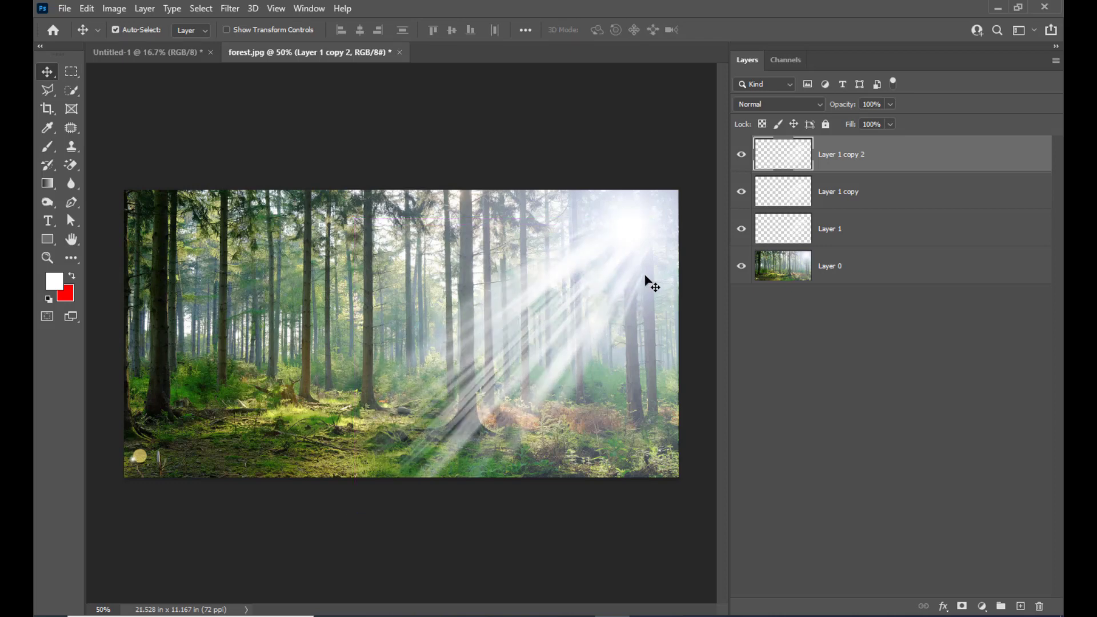
# Warp Layer 1 copy 2 by bending its upper and right edges inward and pulling in the lower-right corner, and apply it
pyautogui.press('ctrl')
pyautogui.hotkey('ctrl', 't')
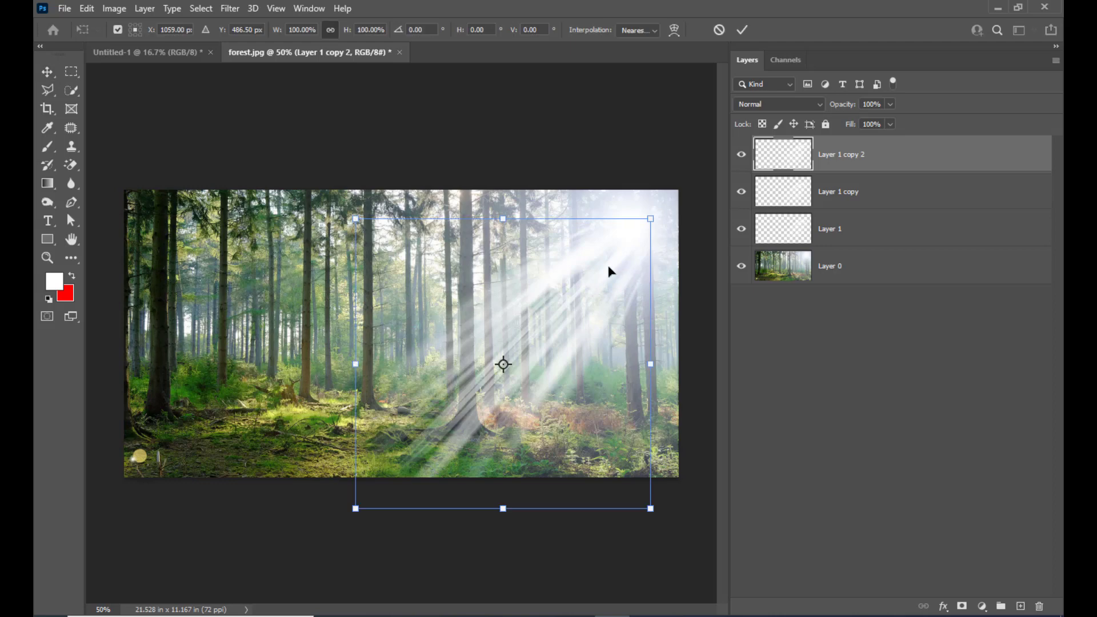
pyautogui.click(674, 30)
pyautogui.moveTo(552, 220); pyautogui.dragTo(565, 233)
pyautogui.moveTo(650, 315); pyautogui.dragTo(630, 311)
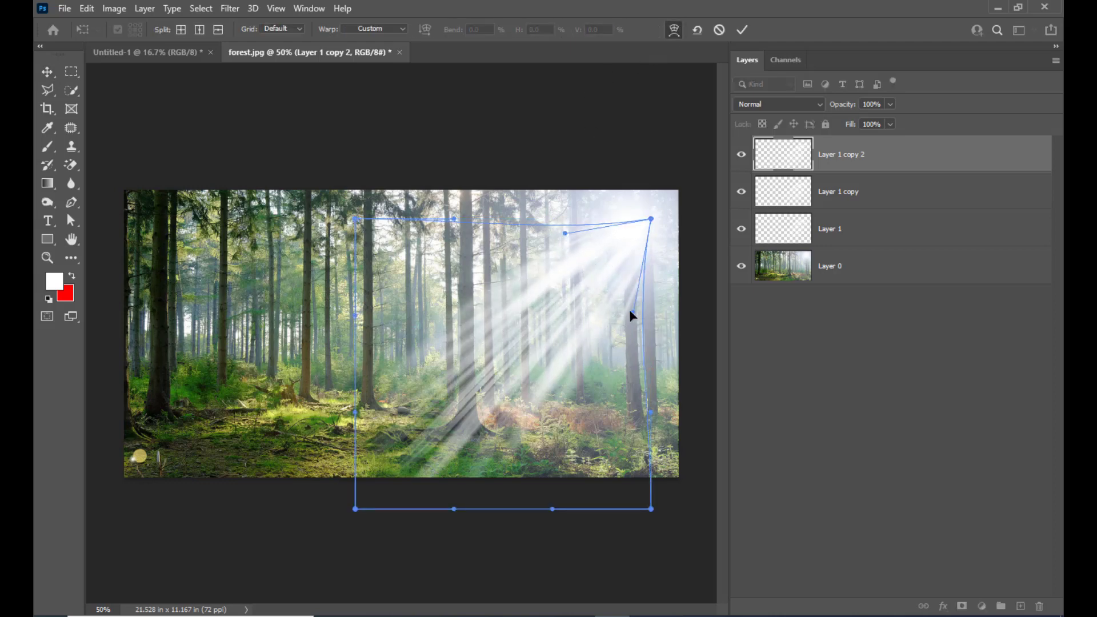
pyautogui.moveTo(651, 509); pyautogui.dragTo(615, 480)
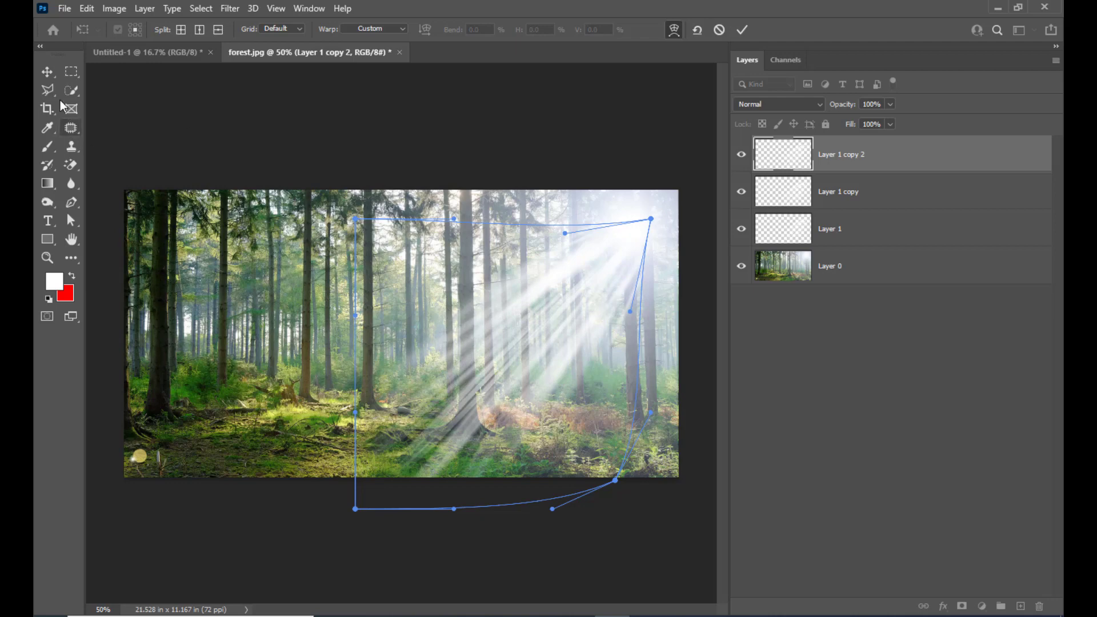
pyautogui.click(47, 71)
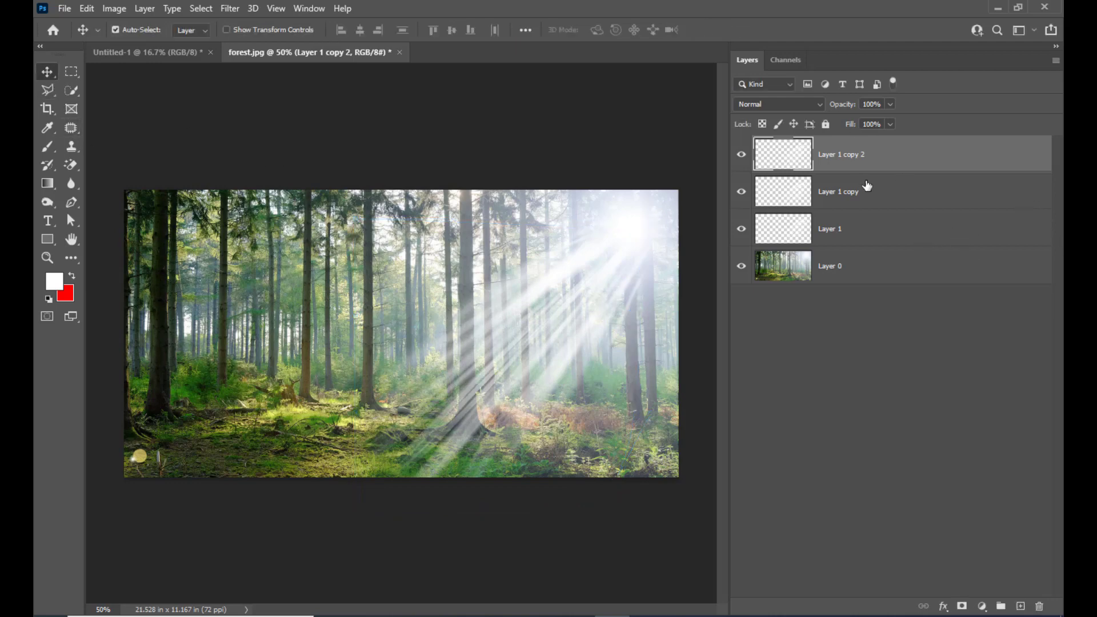
# Merge Layer 1, Layer 1 copy and Layer 1 copy 2 into one ray layer and duplicate it
pyautogui.keyDown('shift'); pyautogui.click(876, 234); pyautogui.keyUp('shift')
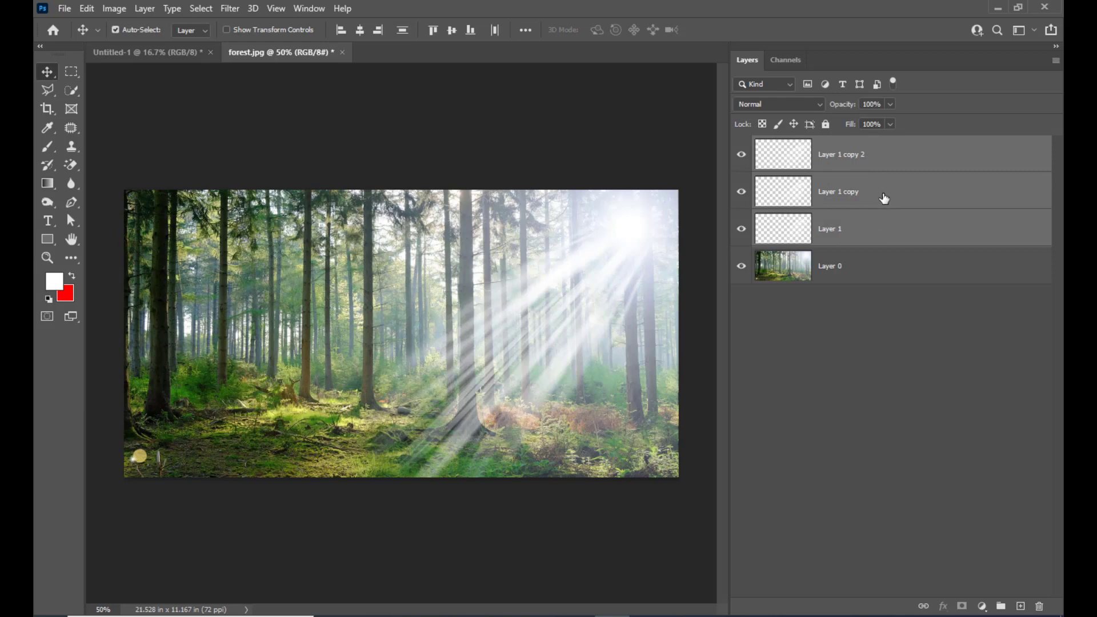
pyautogui.hotkey('ctrl', 'e')
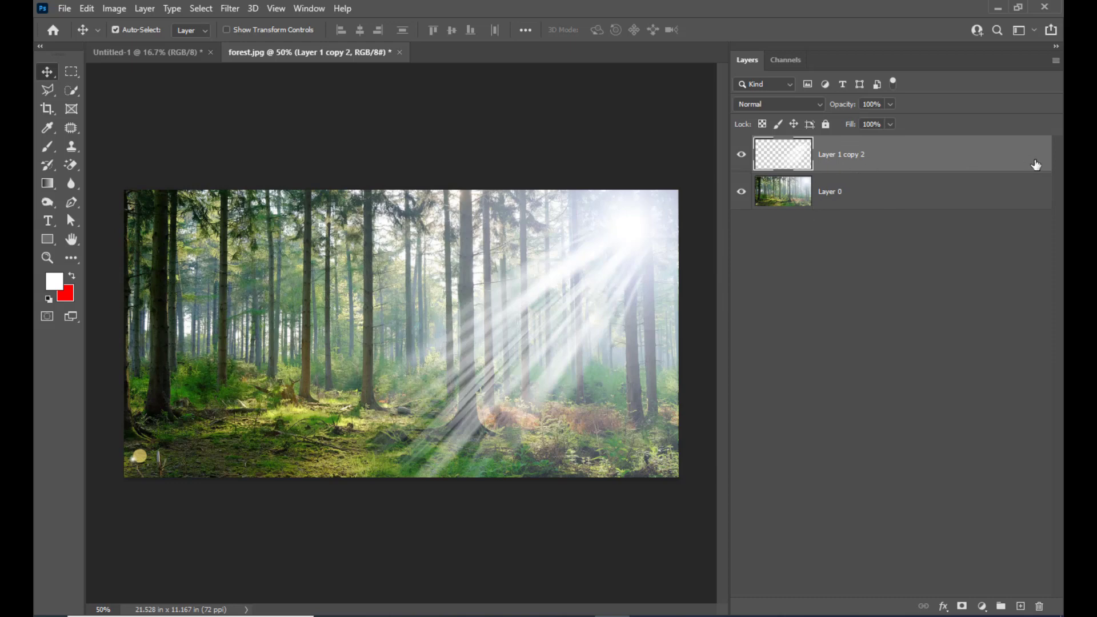
pyautogui.hotkey('ctrl', 'j')
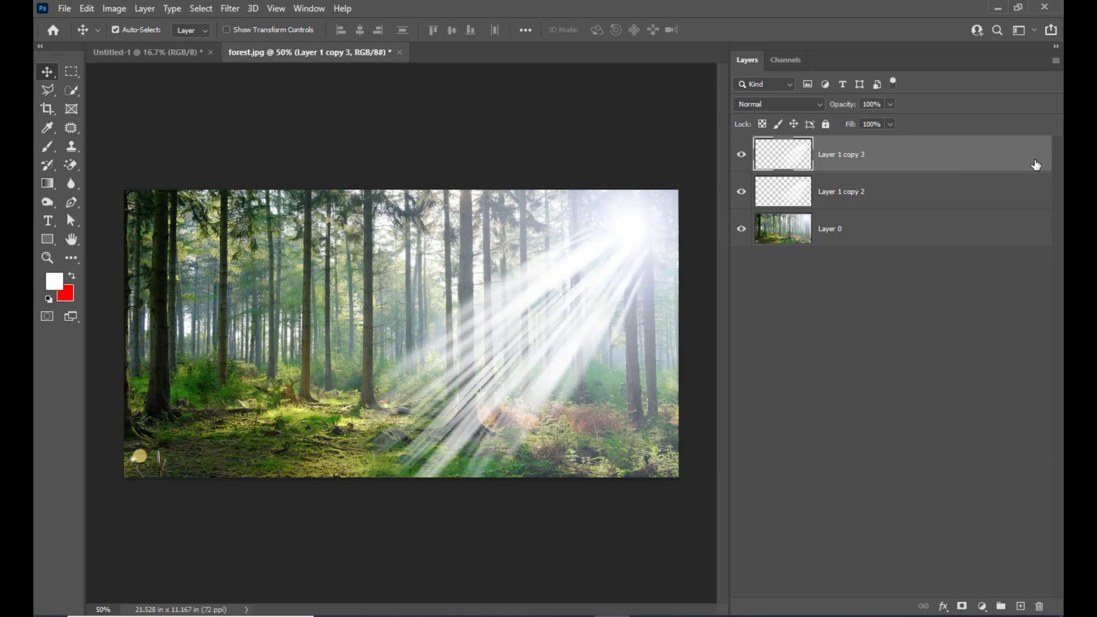
# Lower the opacity of Layer 1 copy 3 to 25% and of Layer 1 copy 2 to about 76%
pyautogui.click(890, 104)
pyautogui.moveTo(875, 119); pyautogui.dragTo(841, 123)
pyautogui.click(856, 191)
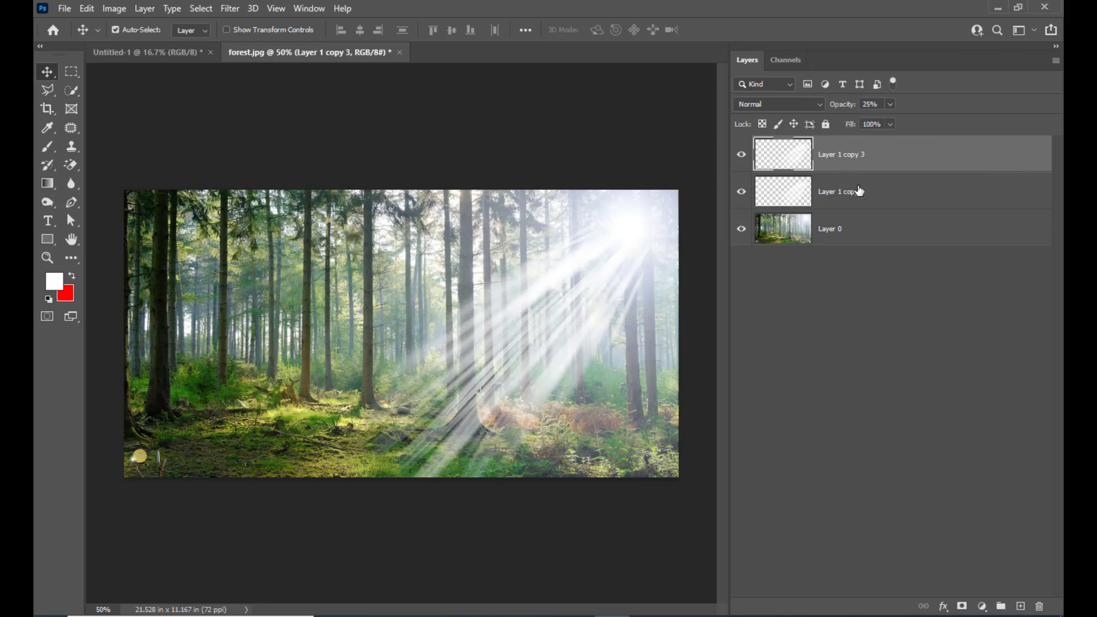
pyautogui.click(890, 104)
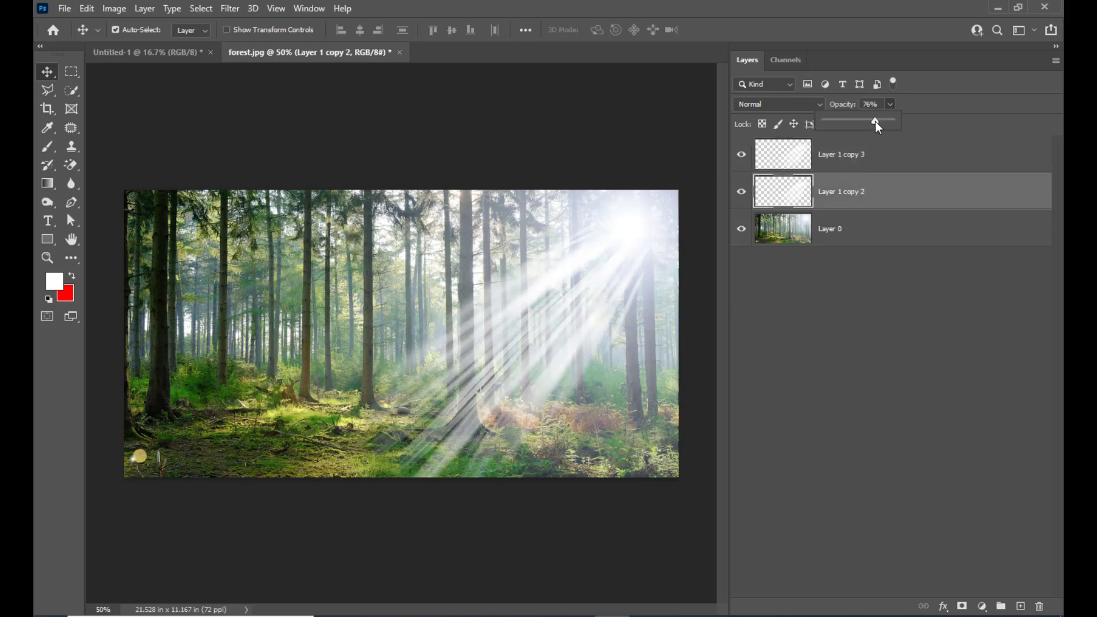
pyautogui.moveTo(875, 122); pyautogui.dragTo(872, 122)
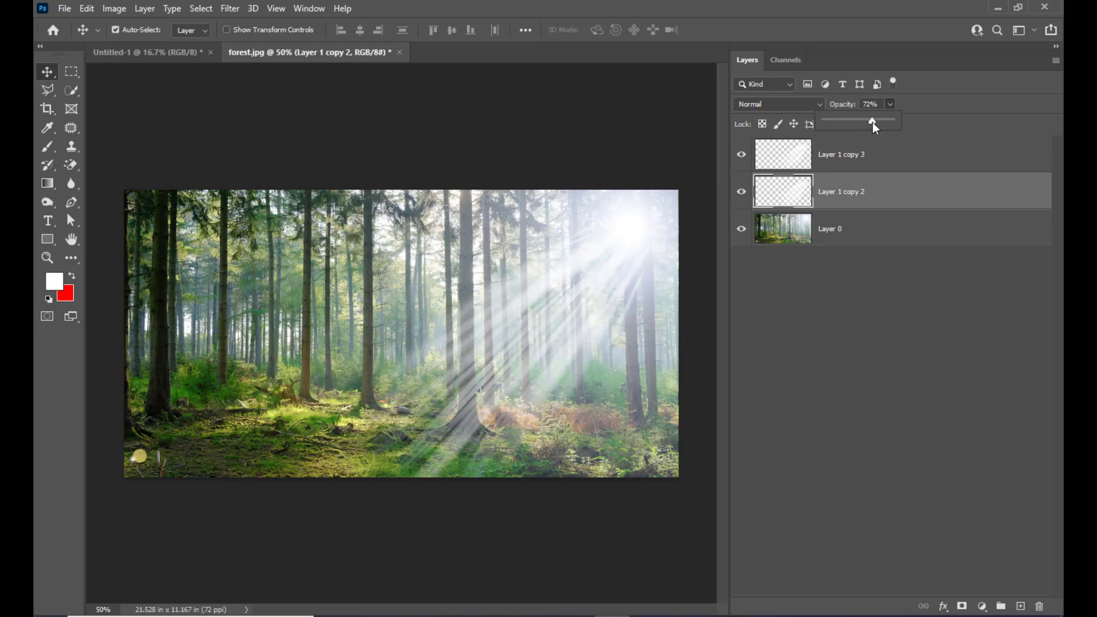
pyautogui.moveTo(872, 123); pyautogui.dragTo(875, 122)
# Add a Curves adjustment layer above Layer 1 copy 3 and pull the RGB curve's midtones down to darken the image
pyautogui.click(884, 153)
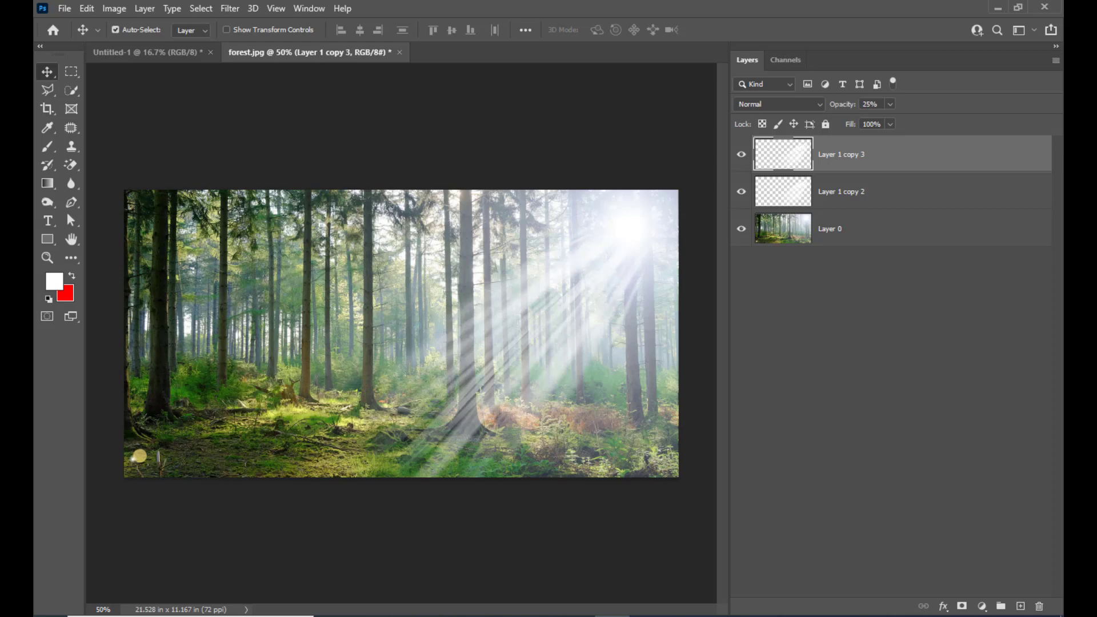
pyautogui.click(982, 606)
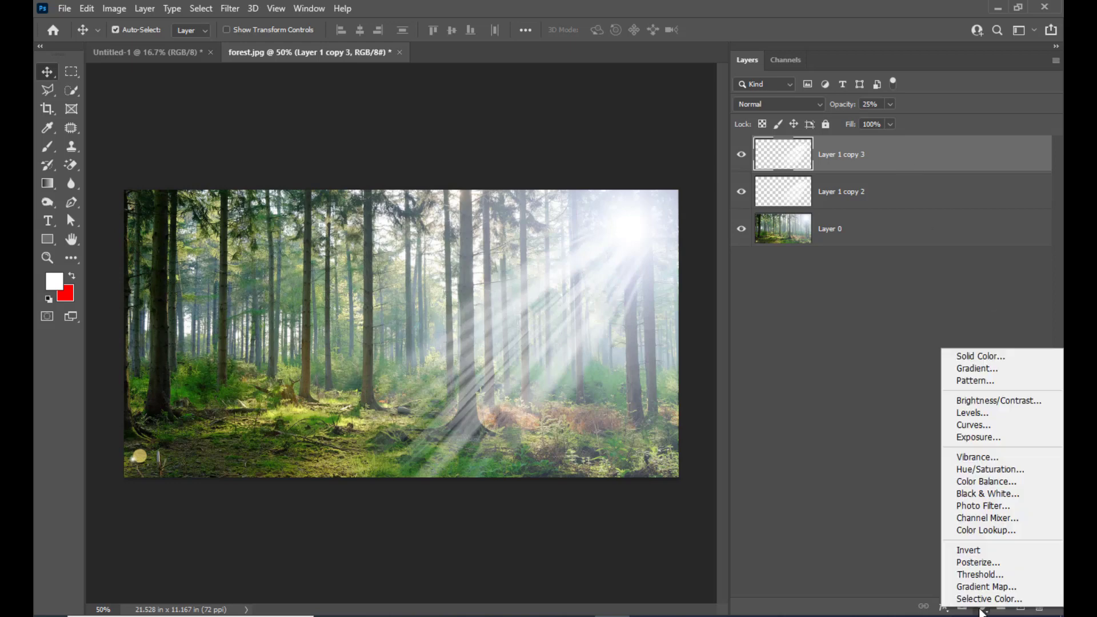
pyautogui.click(972, 426)
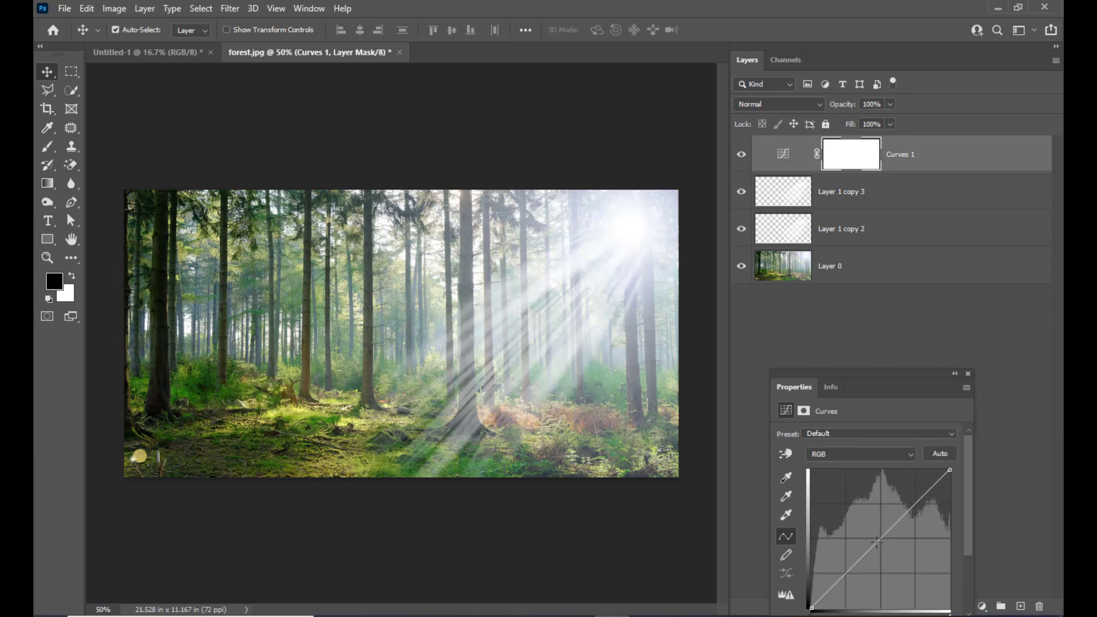
pyautogui.moveTo(877, 541); pyautogui.dragTo(894, 558)
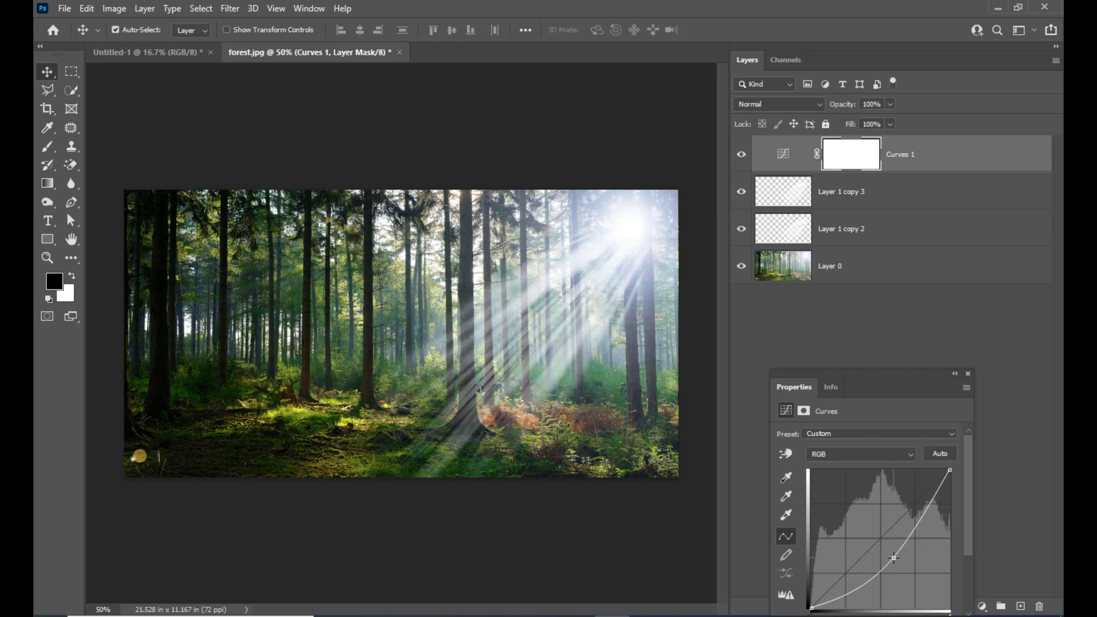
pyautogui.moveTo(894, 558); pyautogui.dragTo(894, 562)
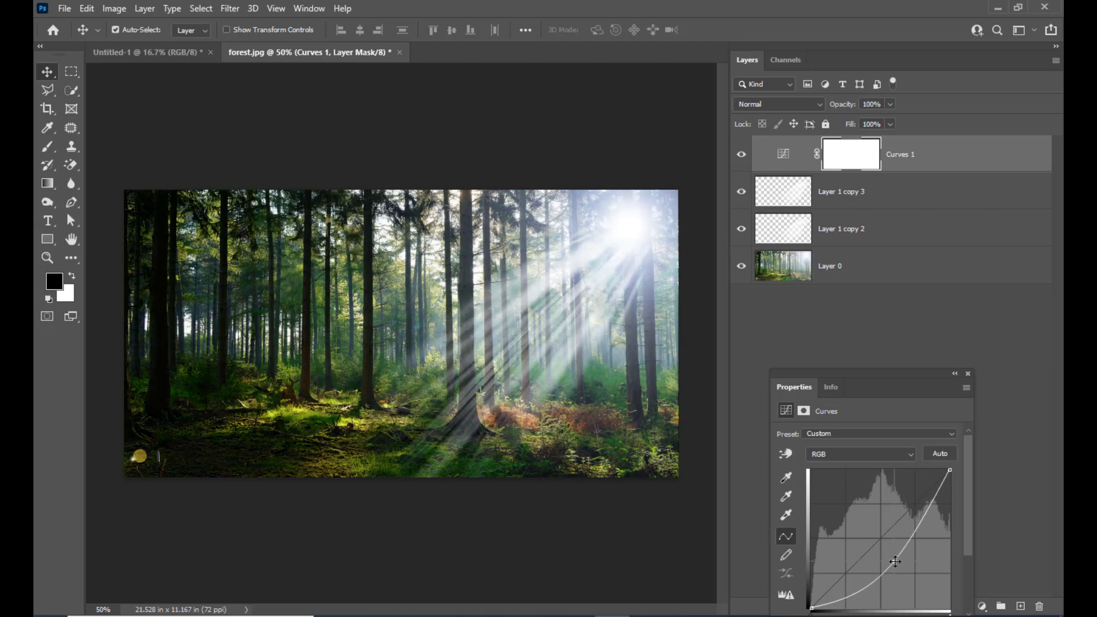
pyautogui.click(958, 190)
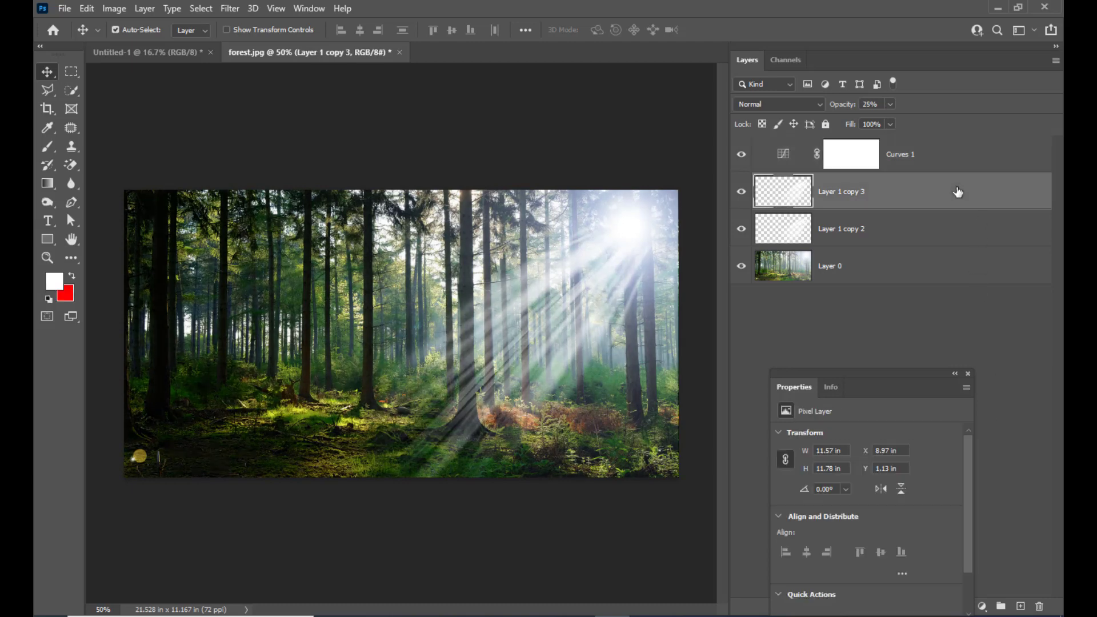
pyautogui.click(968, 374)
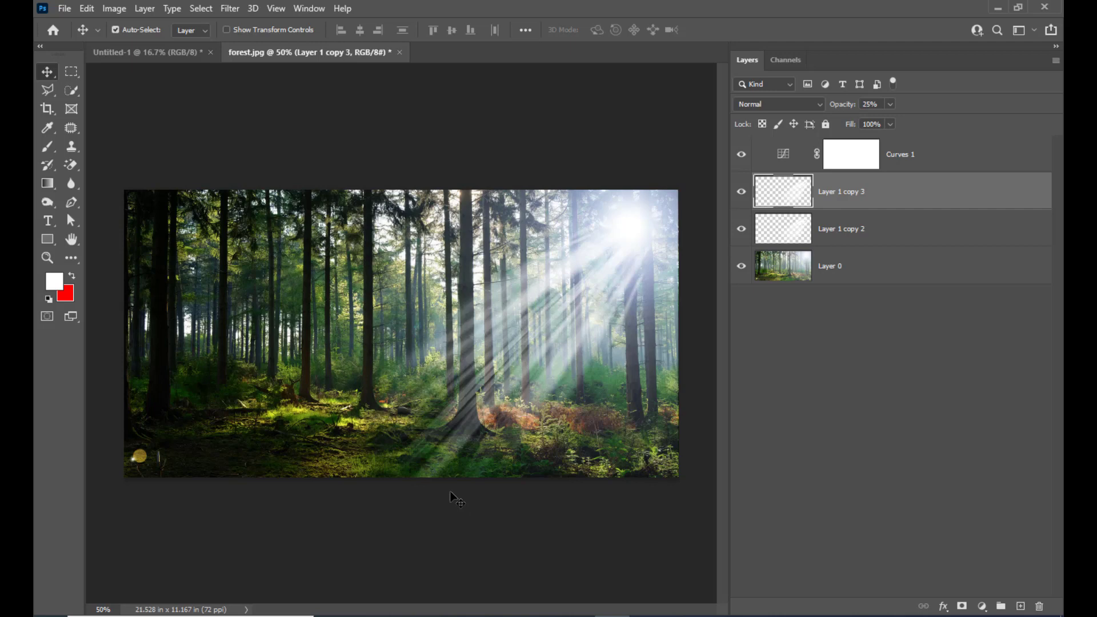
# Add a new layer above Layer 1 copy 3 and choose the Soft Round brush for painting
pyautogui.click(1020, 606)
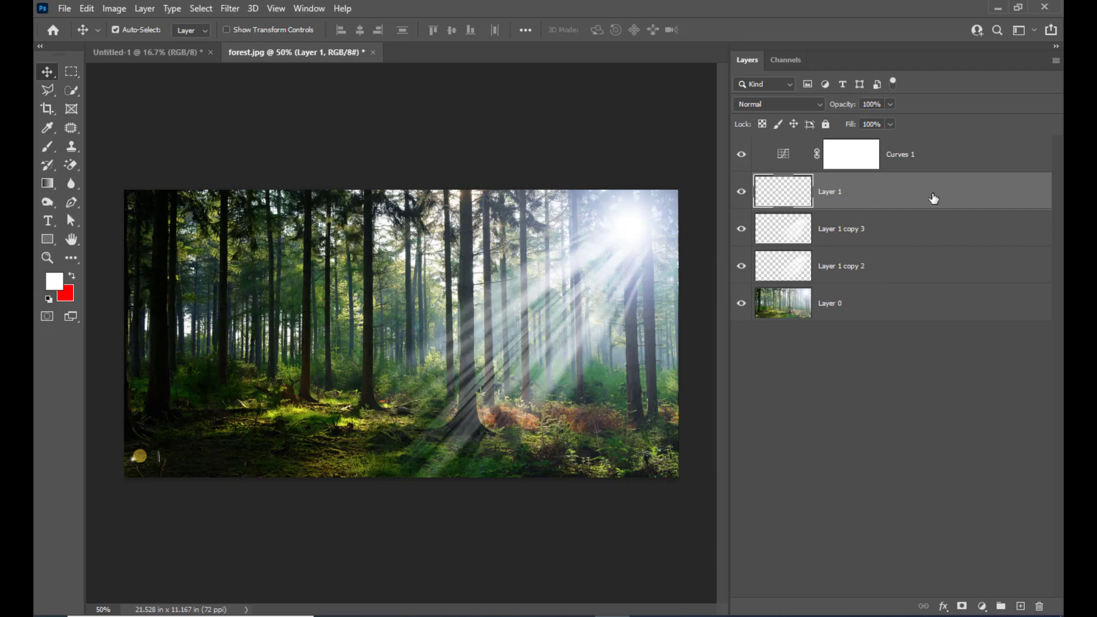
pyautogui.click(46, 150)
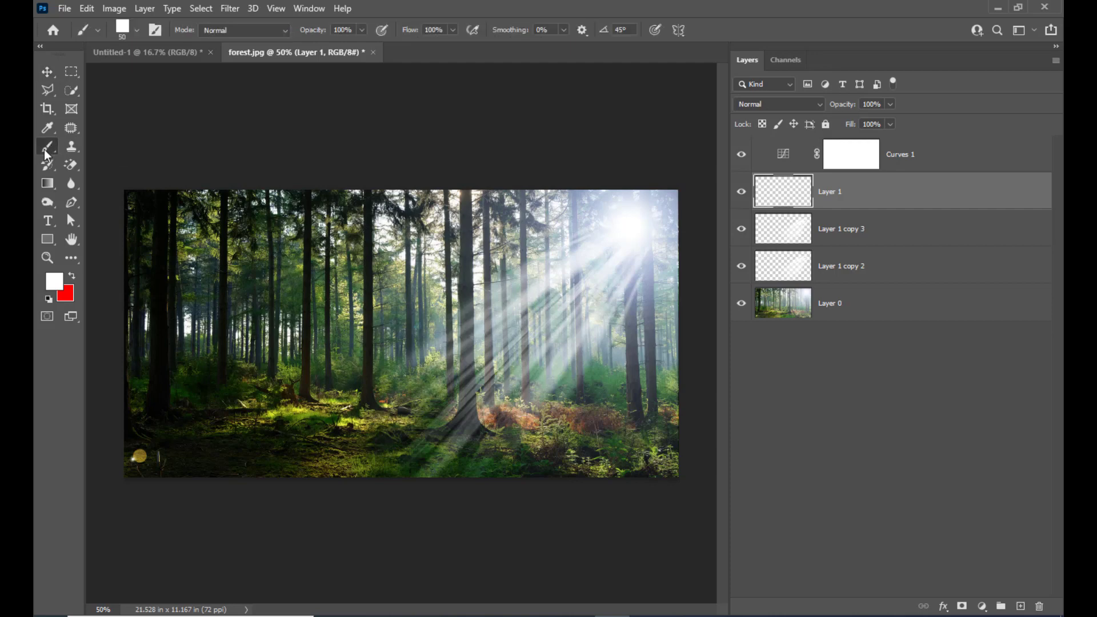
pyautogui.rightClick(43, 149)
pyautogui.click(84, 147)
pyautogui.click(120, 31)
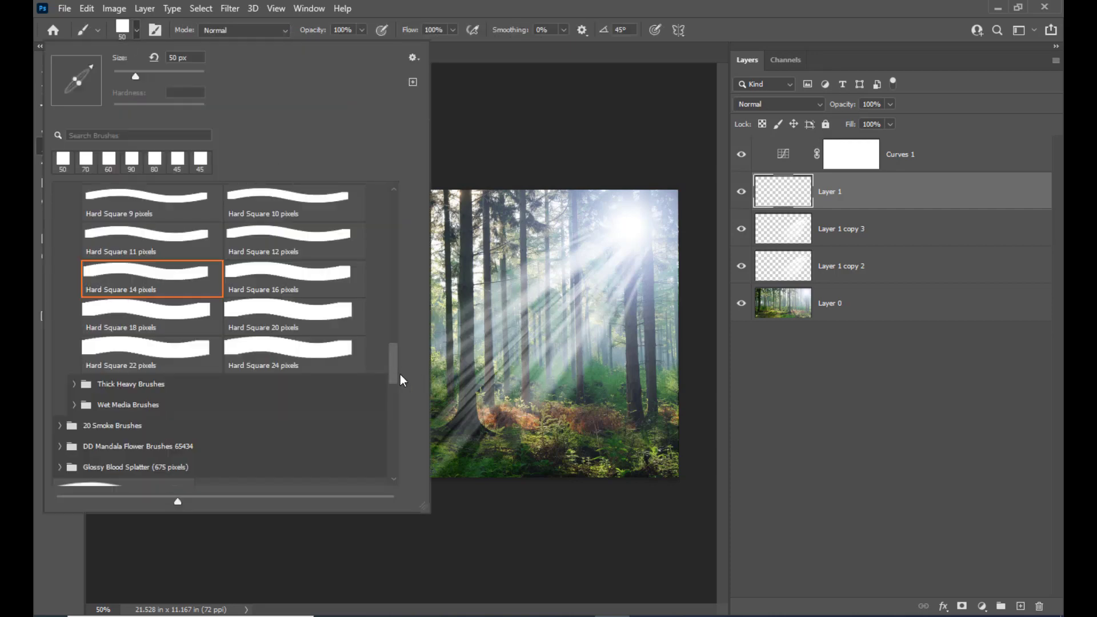
pyautogui.moveTo(394, 374); pyautogui.dragTo(392, 221)
pyautogui.click(91, 219)
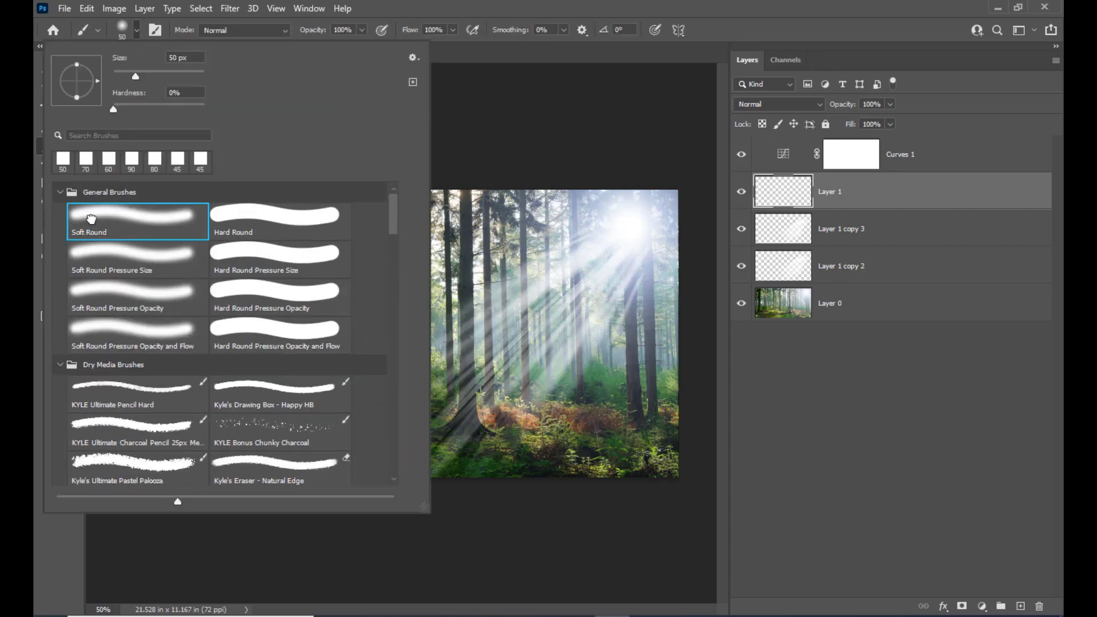
pyautogui.click(567, 10)
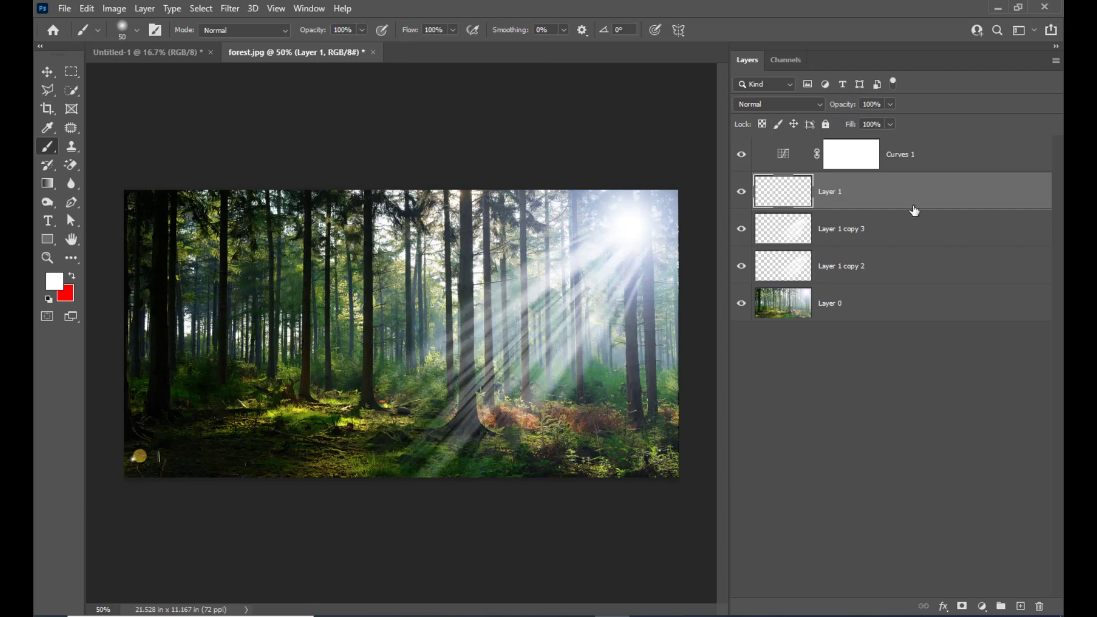
# Set Layer 1's blend mode to Color Dodge and the soft brush to 300 px with 35% flow
pyautogui.click(786, 103)
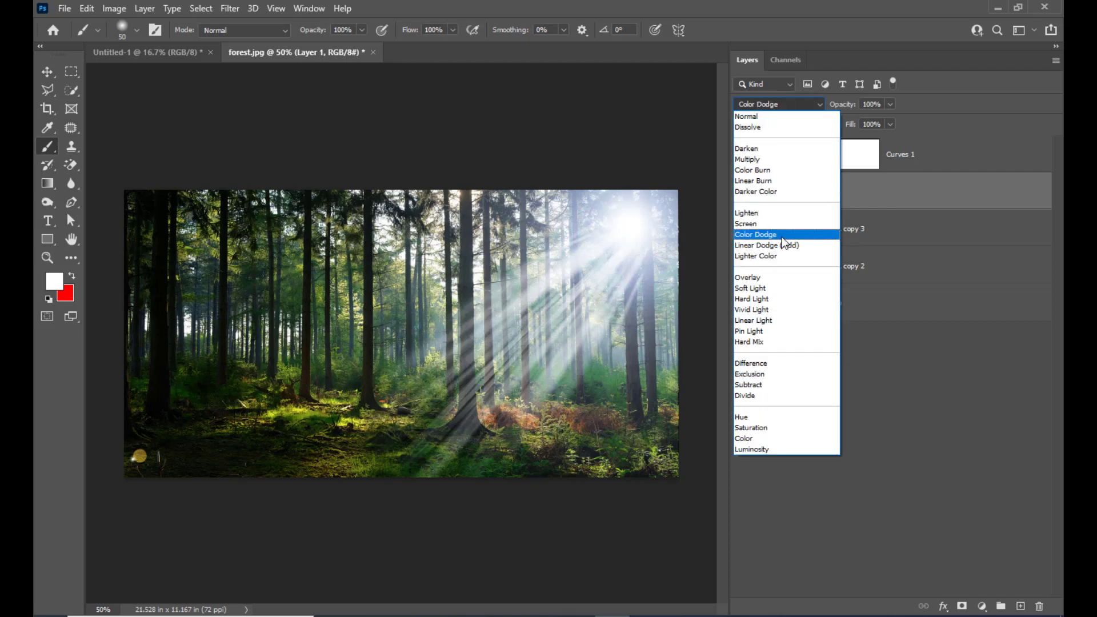
pyautogui.click(782, 237)
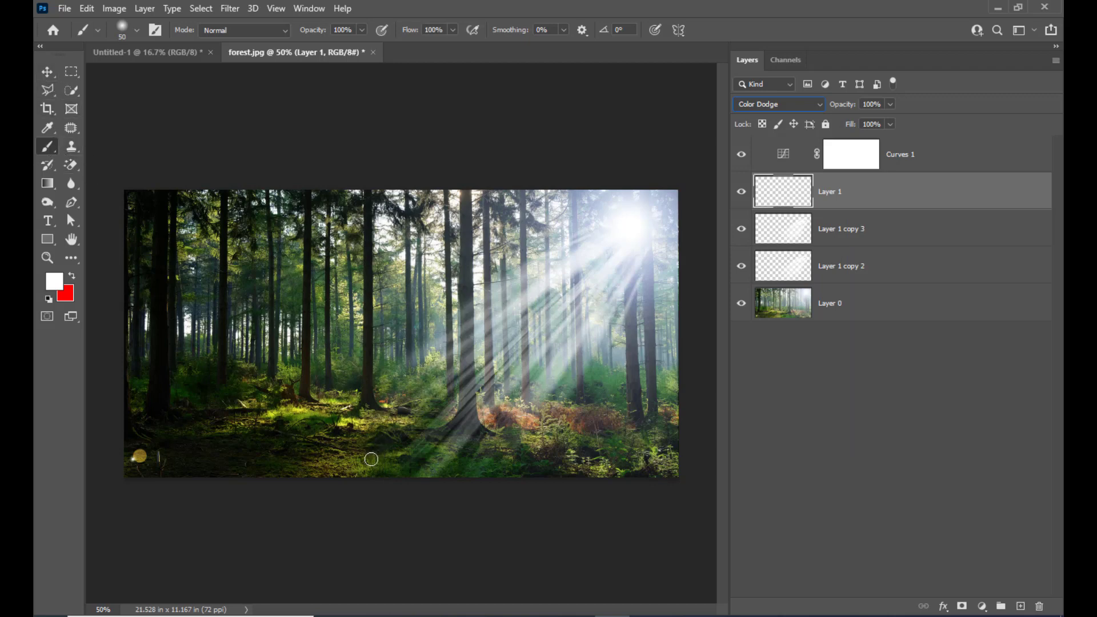
pyautogui.click(47, 73)
pyautogui.click(48, 147)
pyautogui.press(']')
pyautogui.press(']')
pyautogui.press(']')
pyautogui.press(']')
pyautogui.press(']')
pyautogui.press(']')
pyautogui.press(']')
pyautogui.press(']')
pyautogui.press(']')
pyautogui.click(452, 30)
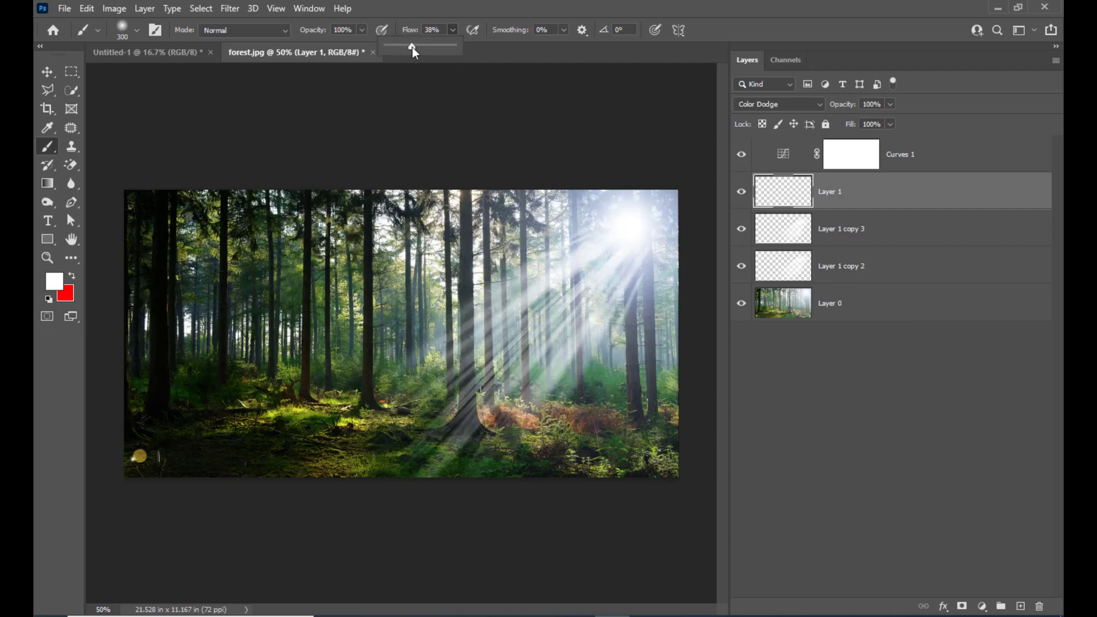
pyautogui.click(460, 5)
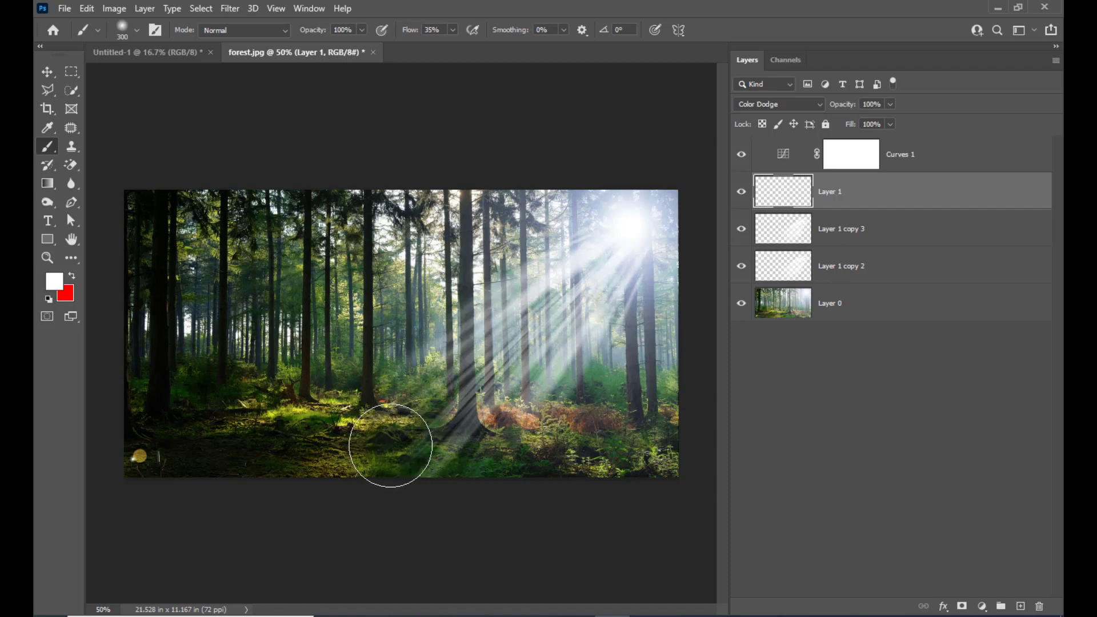
# Dab soft white light on the forest floor at the lower end of the rays, undoing the last two dabs
pyautogui.click(391, 446)
pyautogui.click(391, 445)
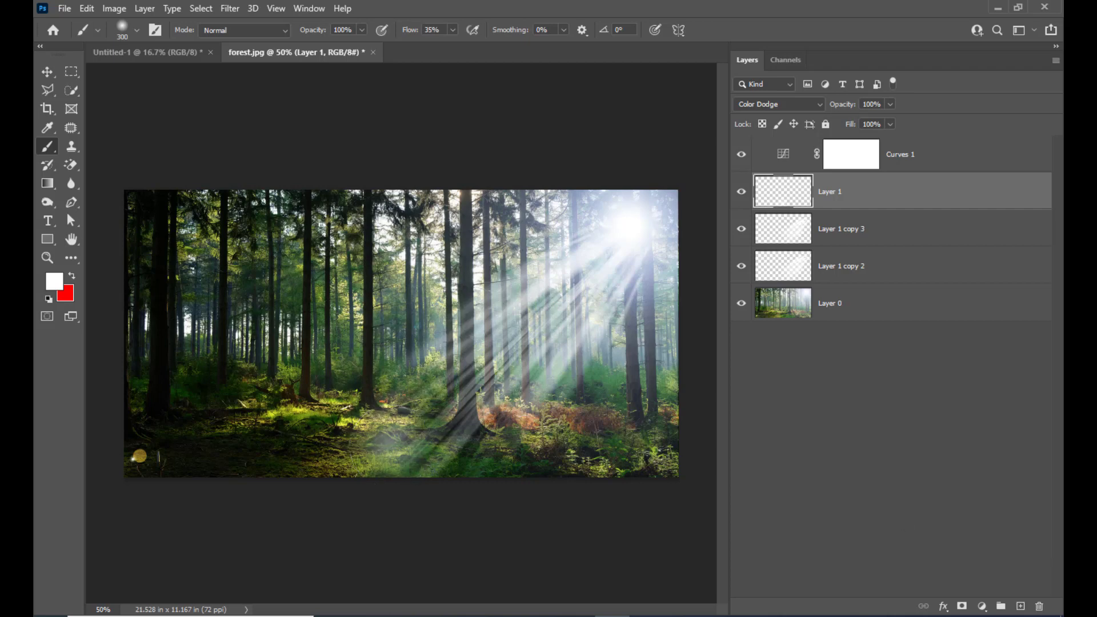
pyautogui.click(343, 453)
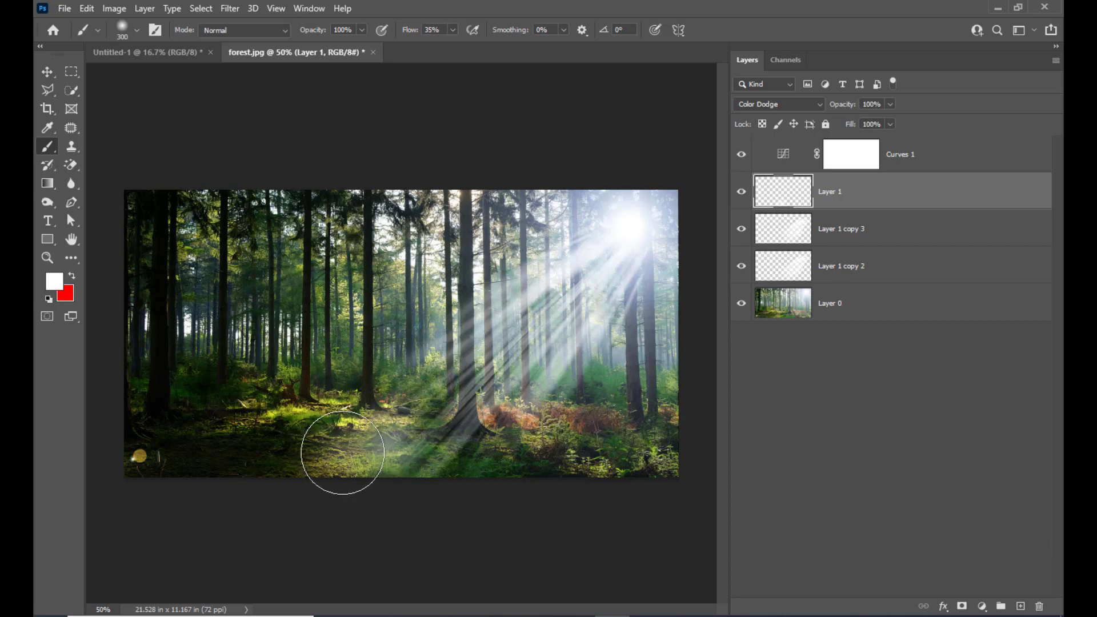
pyautogui.click(441, 461)
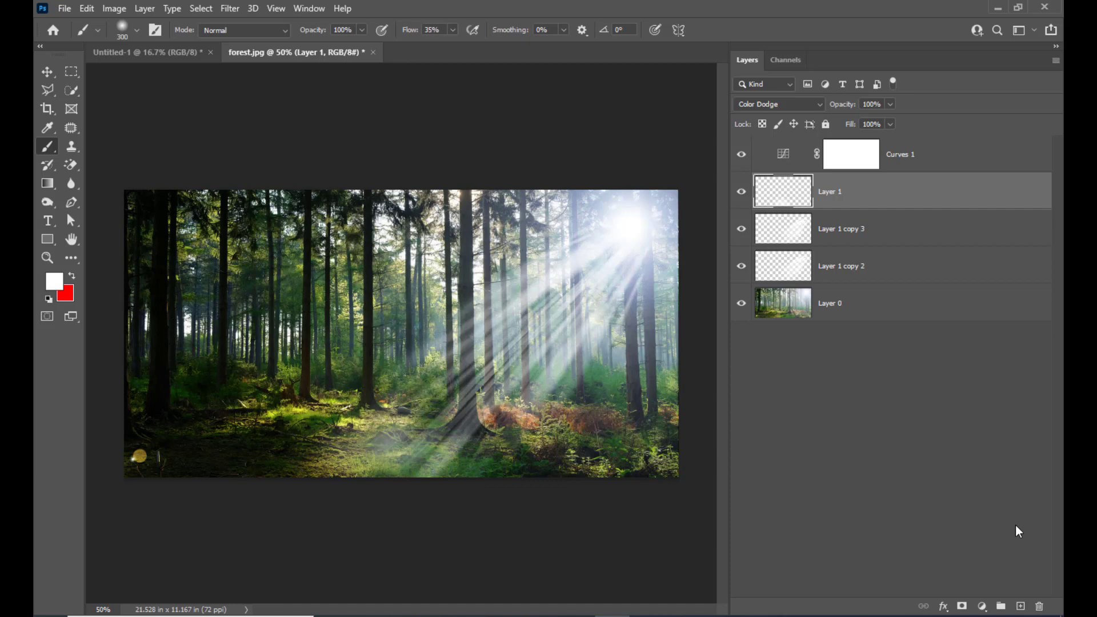
pyautogui.hotkey('ctrl', 'z')
pyautogui.hotkey('ctrl', 'z')
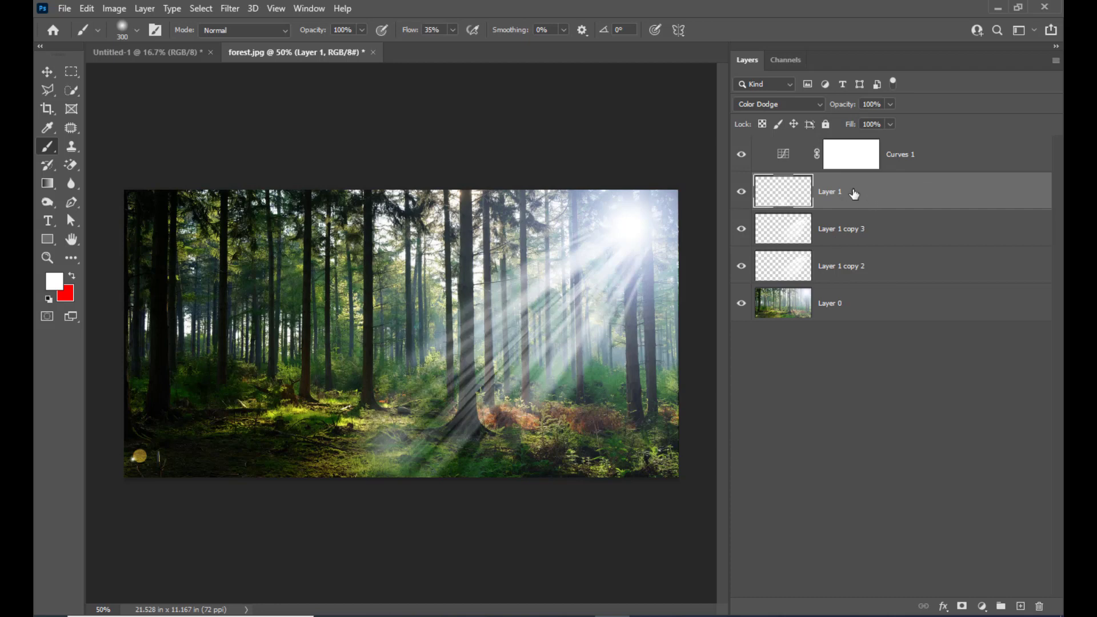
# Turn off Transparency Shapes Layer in Layer 1's blending options and apply the change
pyautogui.doubleClick(894, 192)
pyautogui.moveTo(443, 266); pyautogui.dragTo(587, 91)
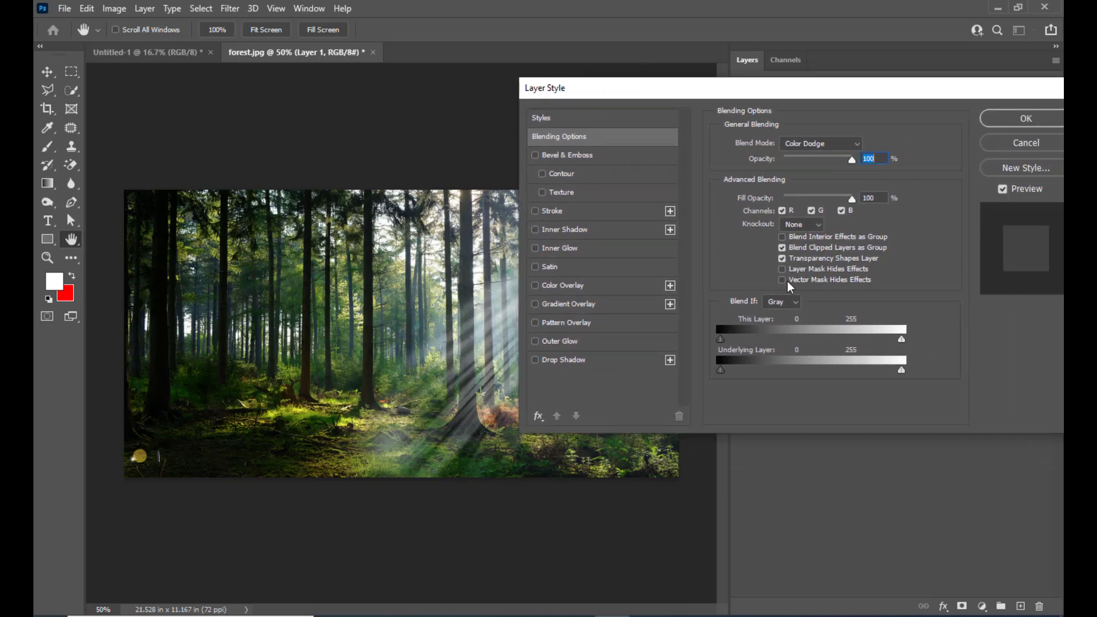
pyautogui.moveTo(771, 86); pyautogui.dragTo(692, 88)
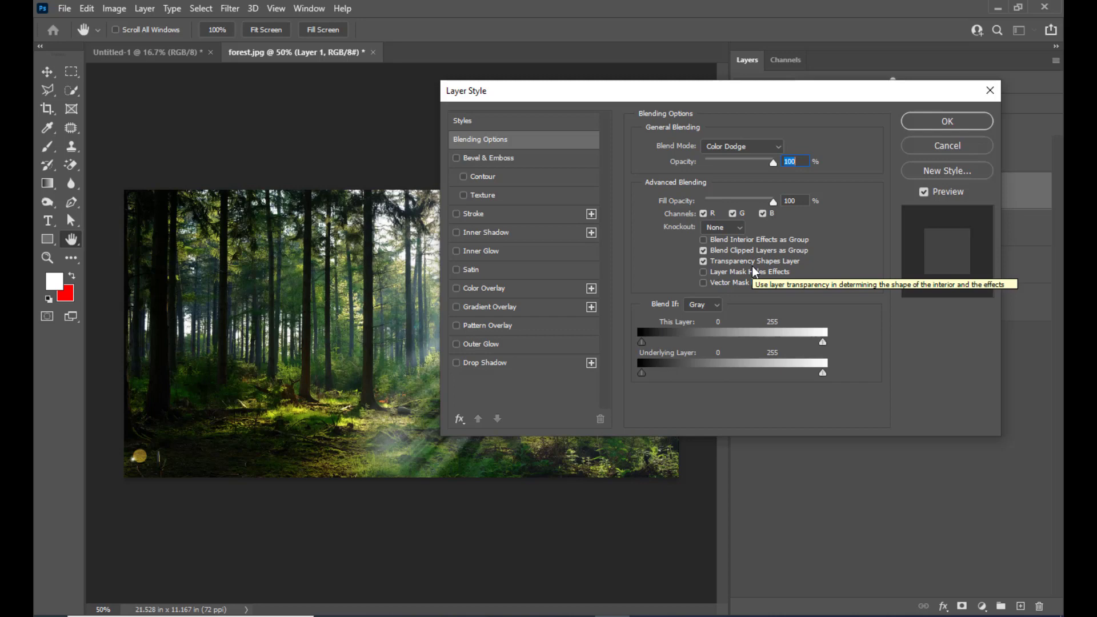
pyautogui.click(704, 262)
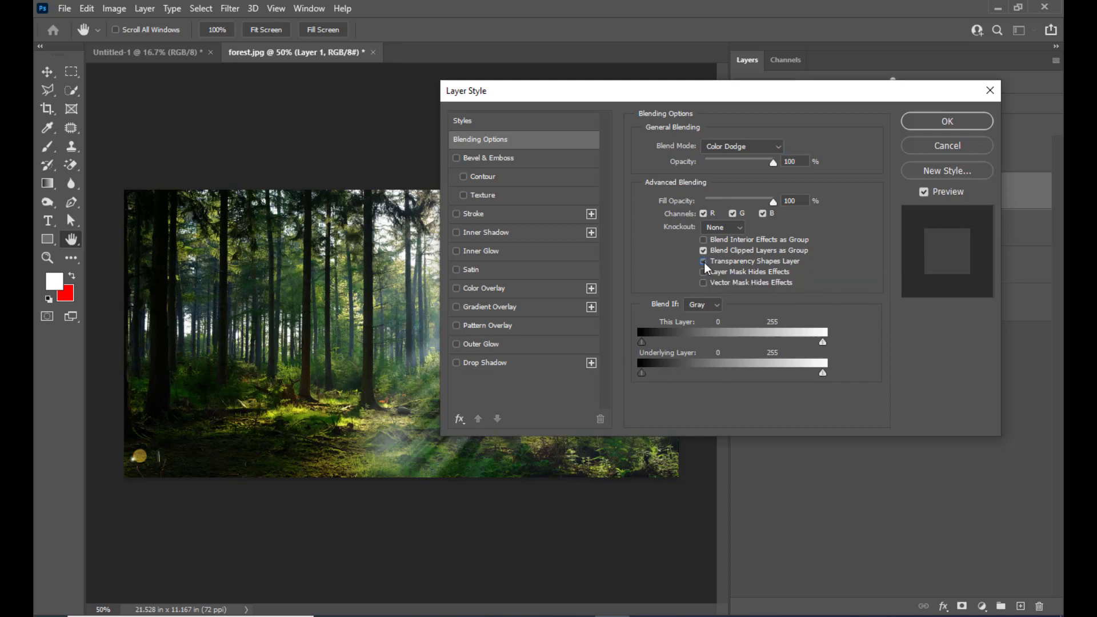
pyautogui.click(947, 125)
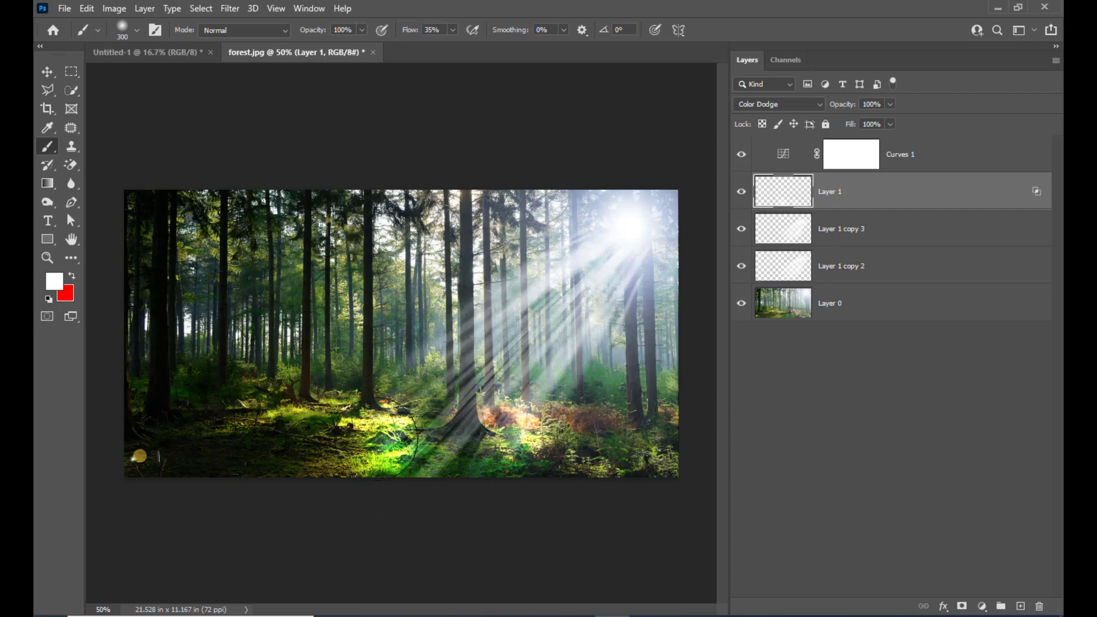
# Undo a test dab, lower the brush flow to 14% and paint gentler highlights across the forest floor beneath the rays
pyautogui.click(372, 423)
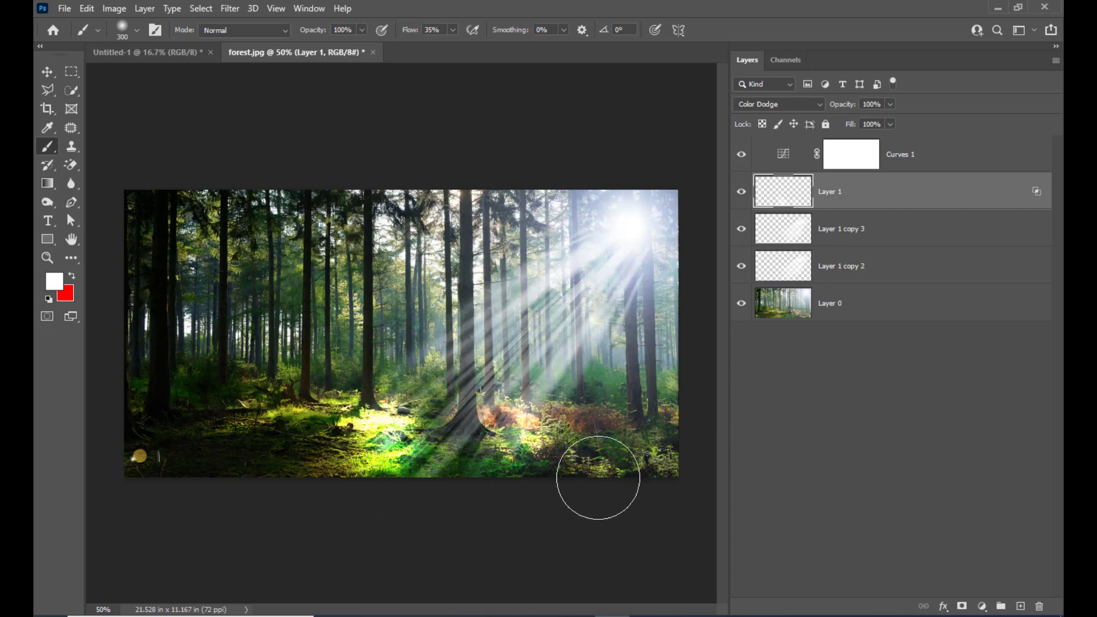
pyautogui.hotkey('ctrl', 'z')
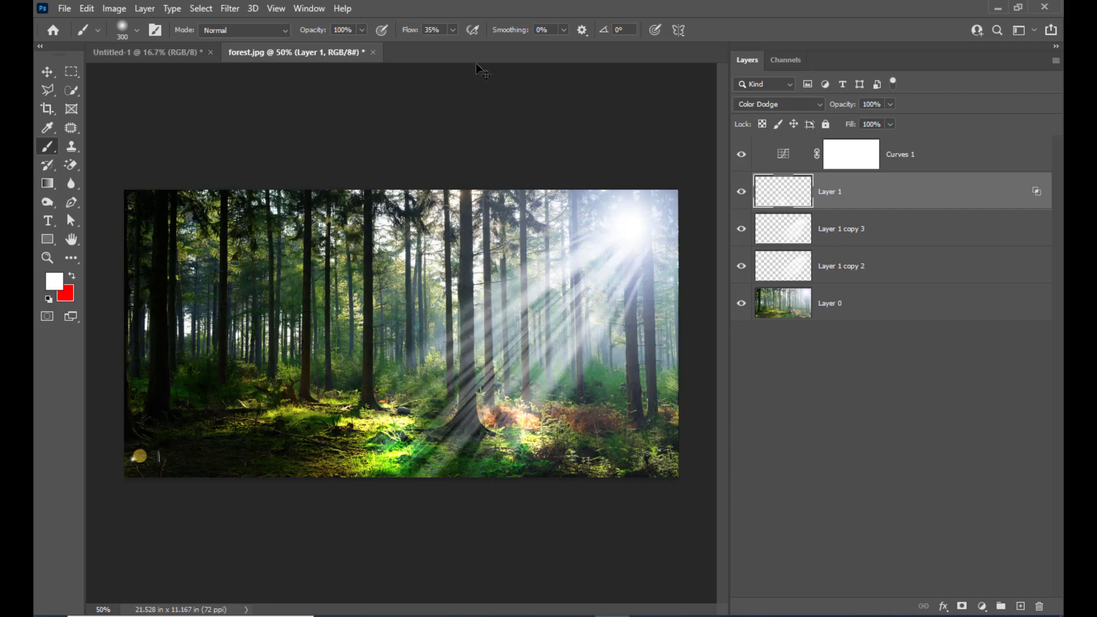
pyautogui.click(453, 31)
pyautogui.click(382, 422)
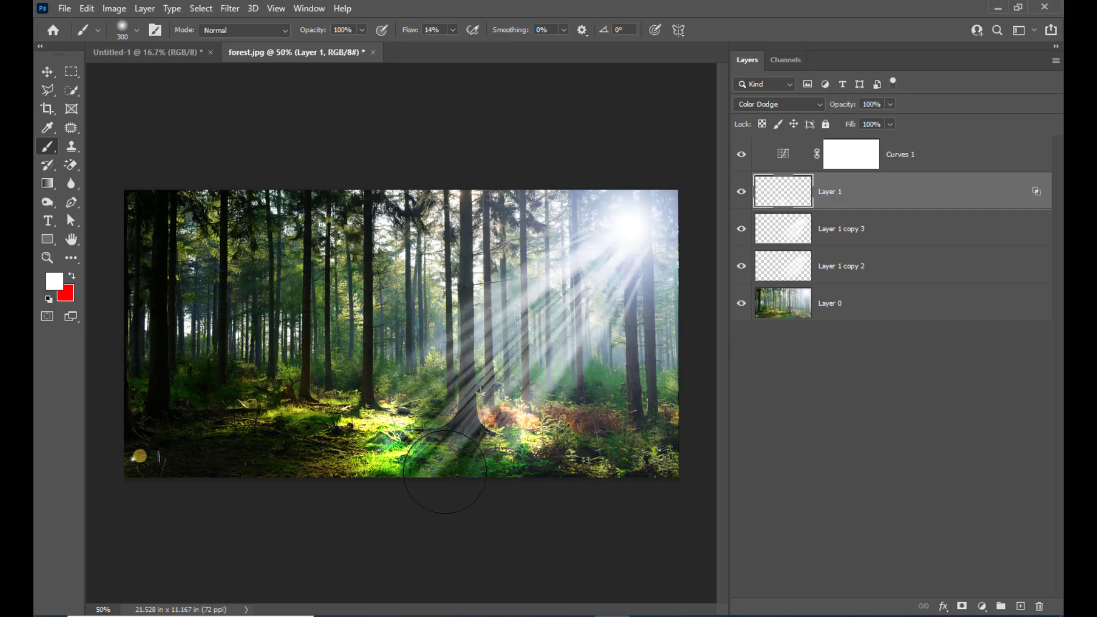
pyautogui.click(422, 462)
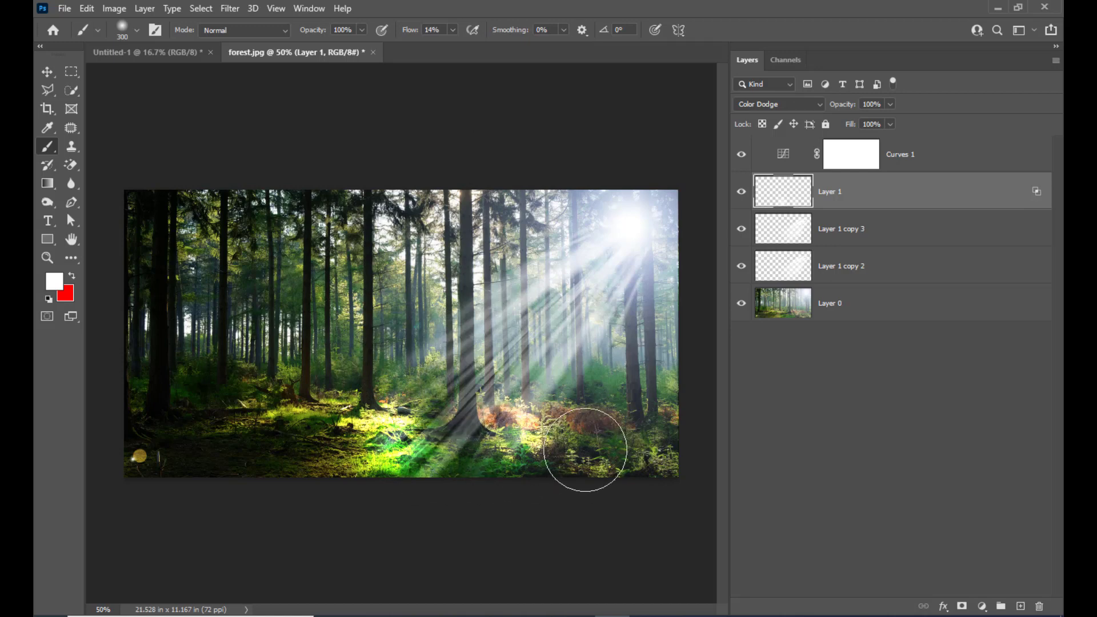
pyautogui.click(536, 443)
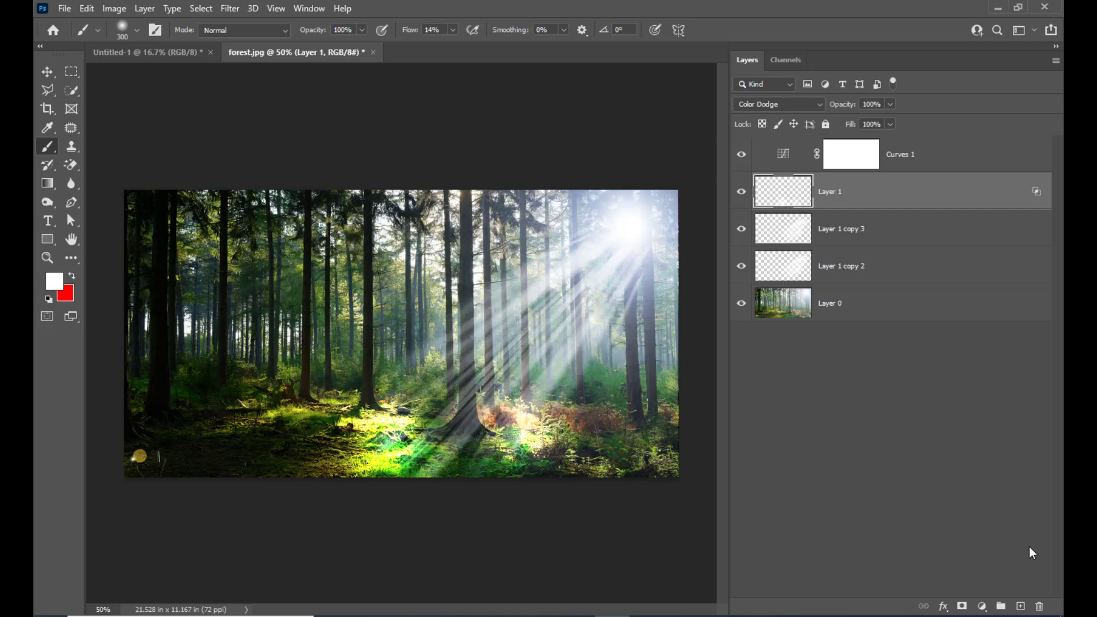
# Darken the image slightly more by lowering the midtone point on the Curves 1 adjustment's RGB curve
pyautogui.doubleClick(783, 154)
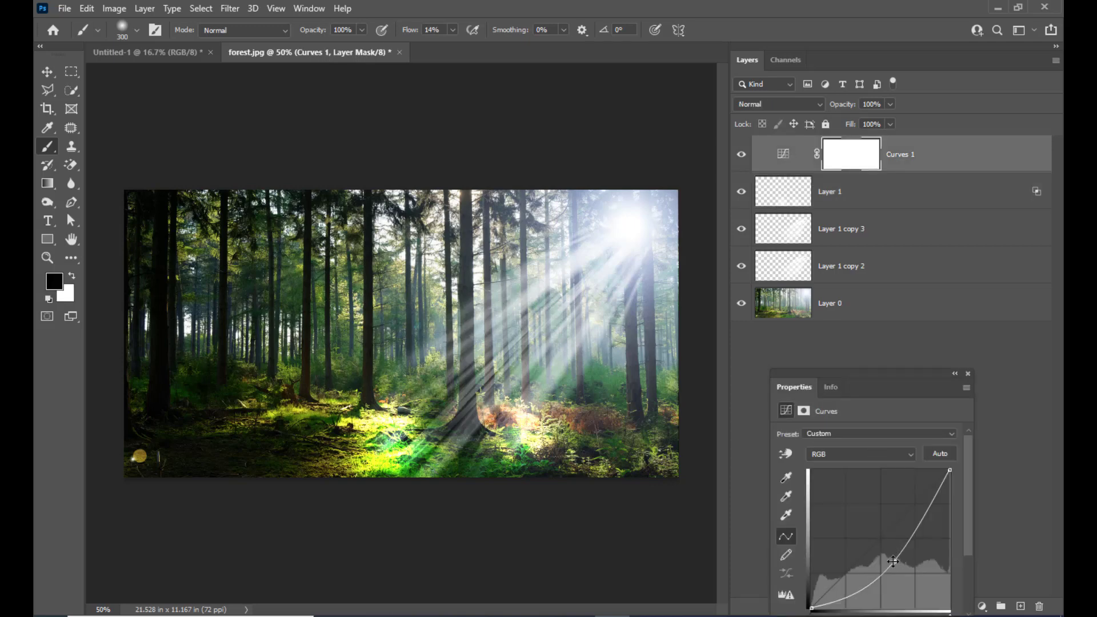
pyautogui.moveTo(894, 561); pyautogui.dragTo(897, 564)
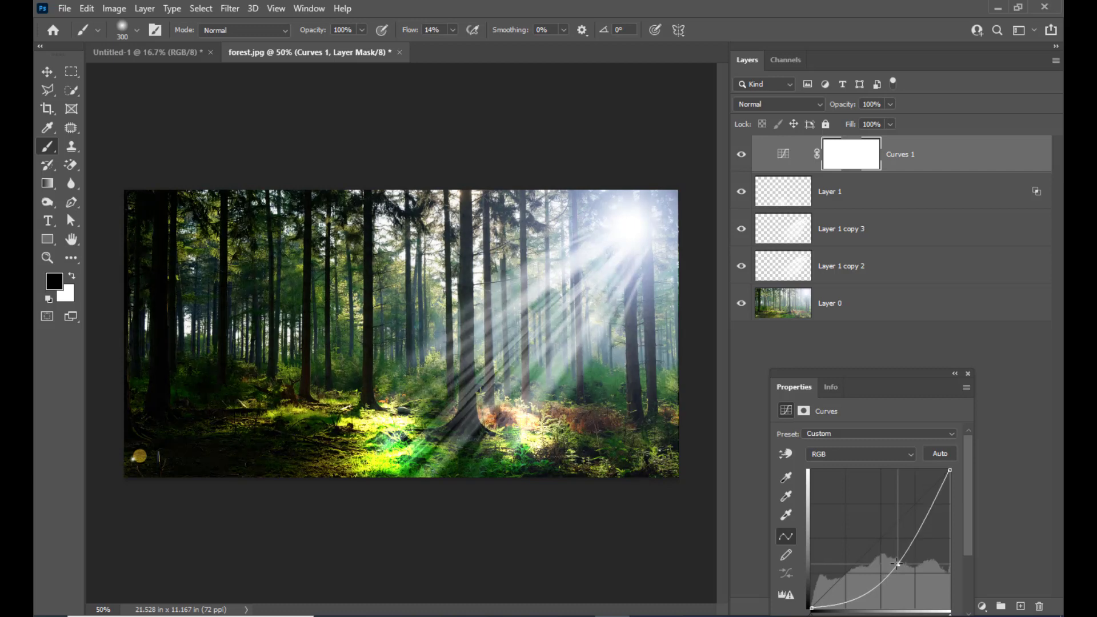
pyautogui.moveTo(897, 564); pyautogui.dragTo(898, 564)
pyautogui.click(968, 373)
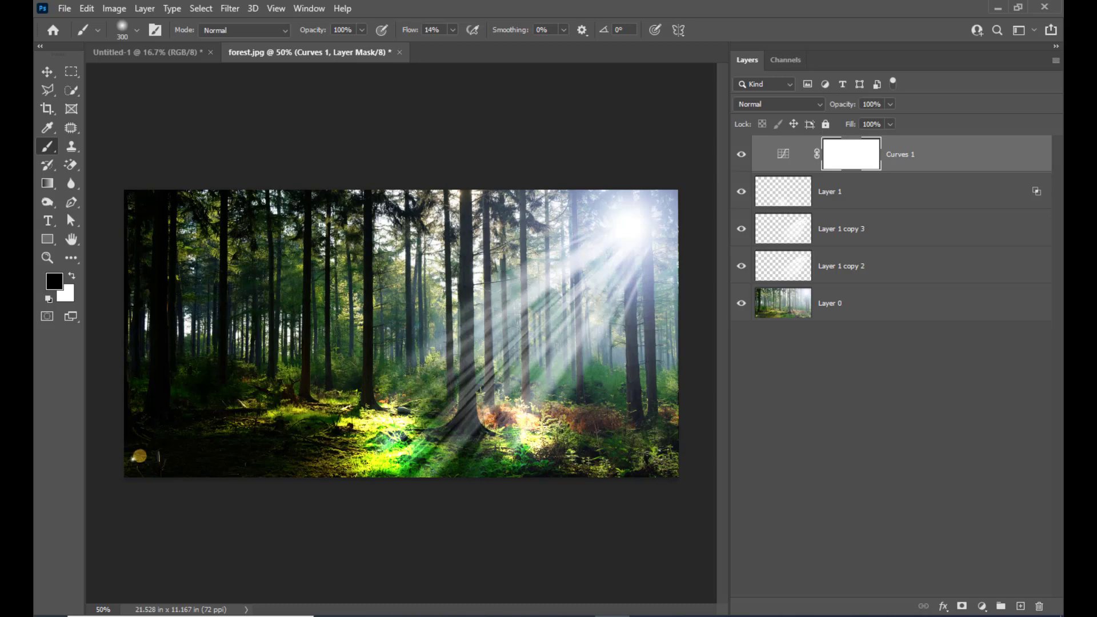
# Group Layer 1 copy 3 and Layer 1 copy 2 and name the group "rays"
pyautogui.click(897, 229)
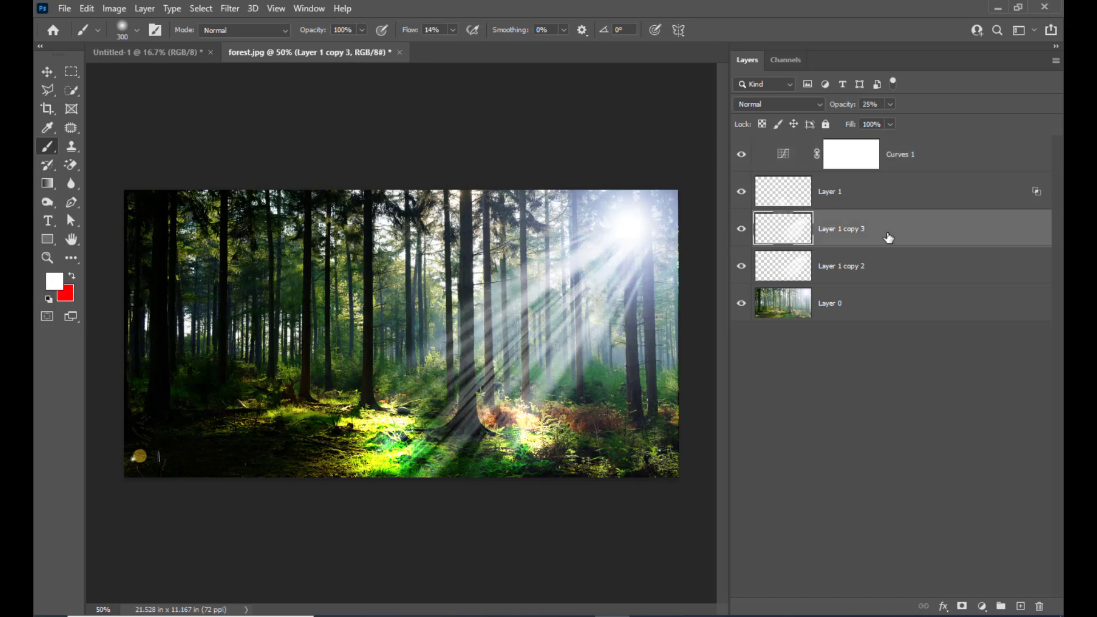
pyautogui.keyDown('shift'); pyautogui.click(879, 267); pyautogui.keyUp('shift')
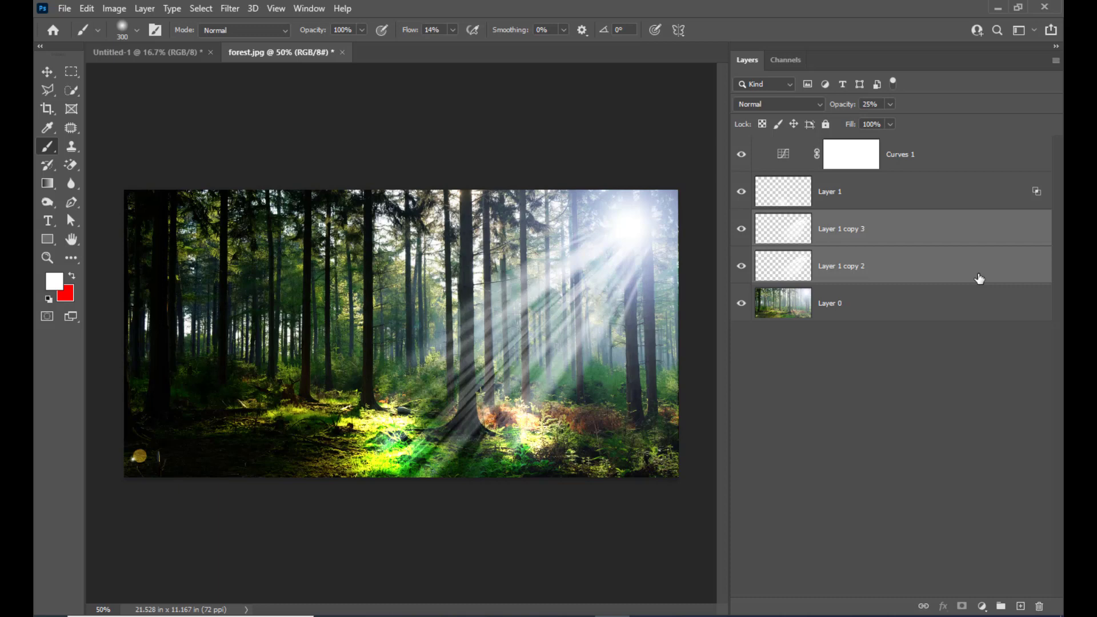
pyautogui.hotkey('ctrl', 'g')
pyautogui.doubleClick(806, 218)
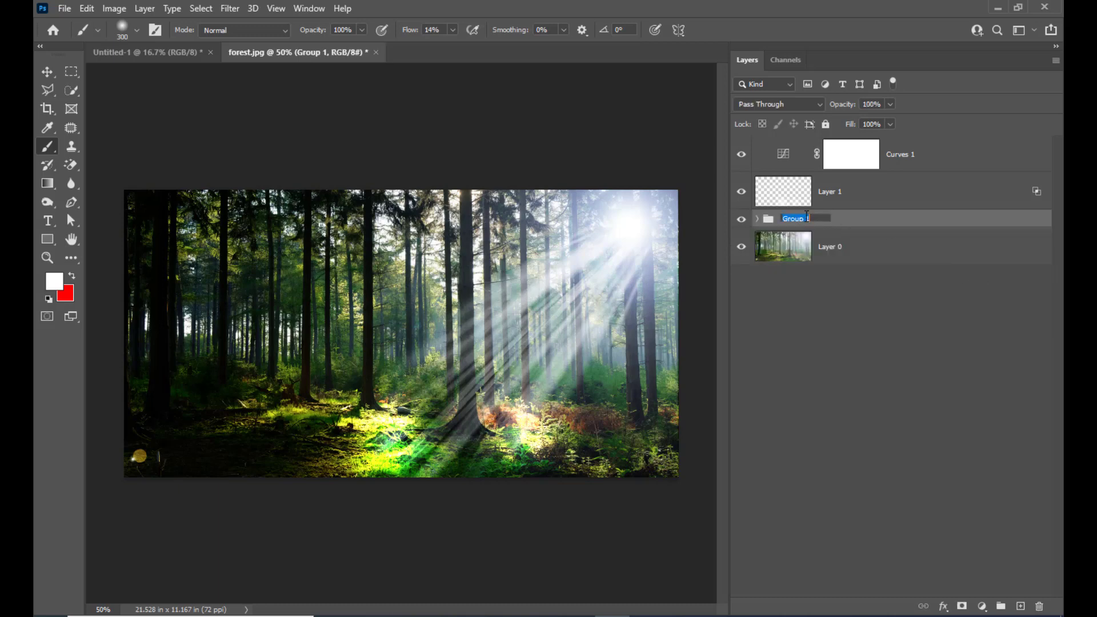
pyautogui.write('rays')
pyautogui.press('Return')
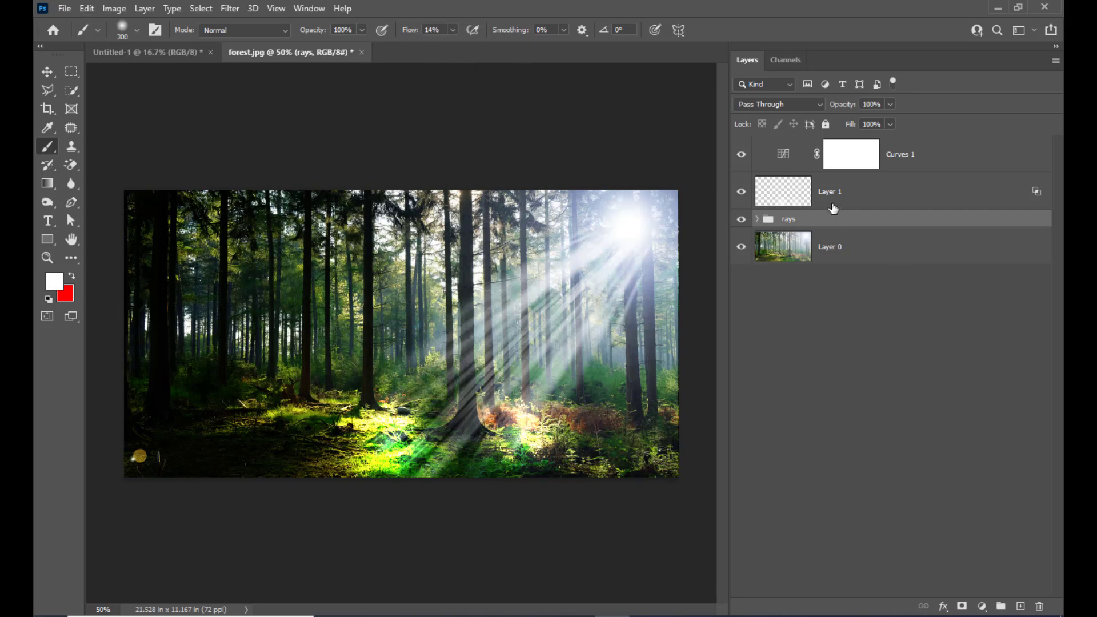
# Switch to the recent 50 px flat rectangular brush, enlarge it to 125 px and rotate it to about 30°
pyautogui.click(129, 30)
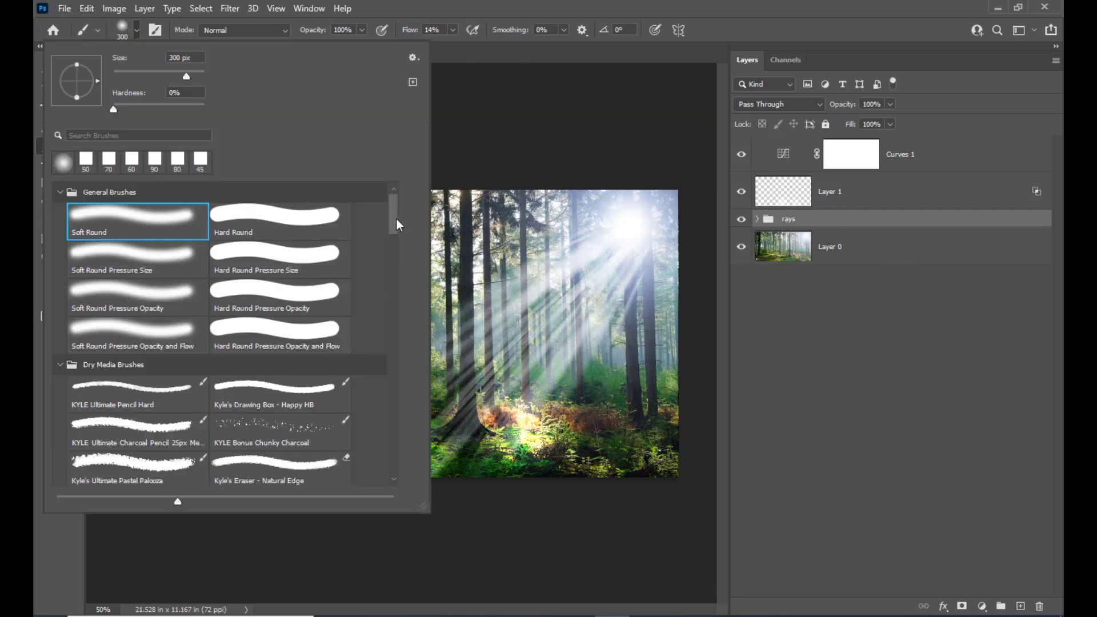
pyautogui.moveTo(394, 219)
pyautogui.mouseDown()
pyautogui.moveTo(389, 268)
pyautogui.moveTo(387, 178)
pyautogui.mouseUp()
pyautogui.click(85, 161)
pyautogui.click(654, 7)
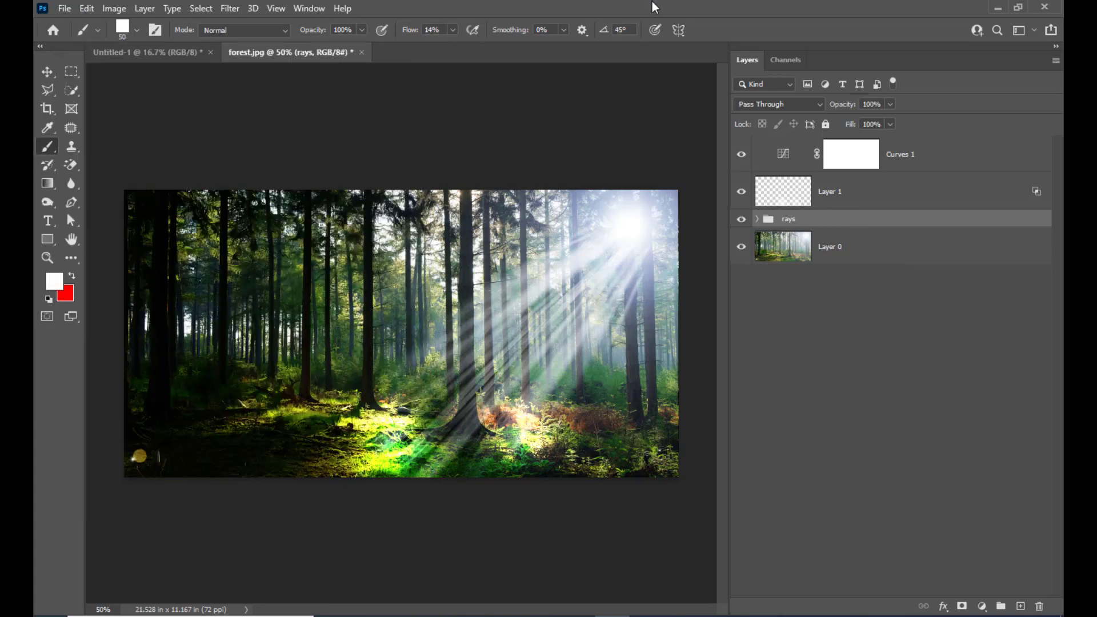
pyautogui.click(125, 35)
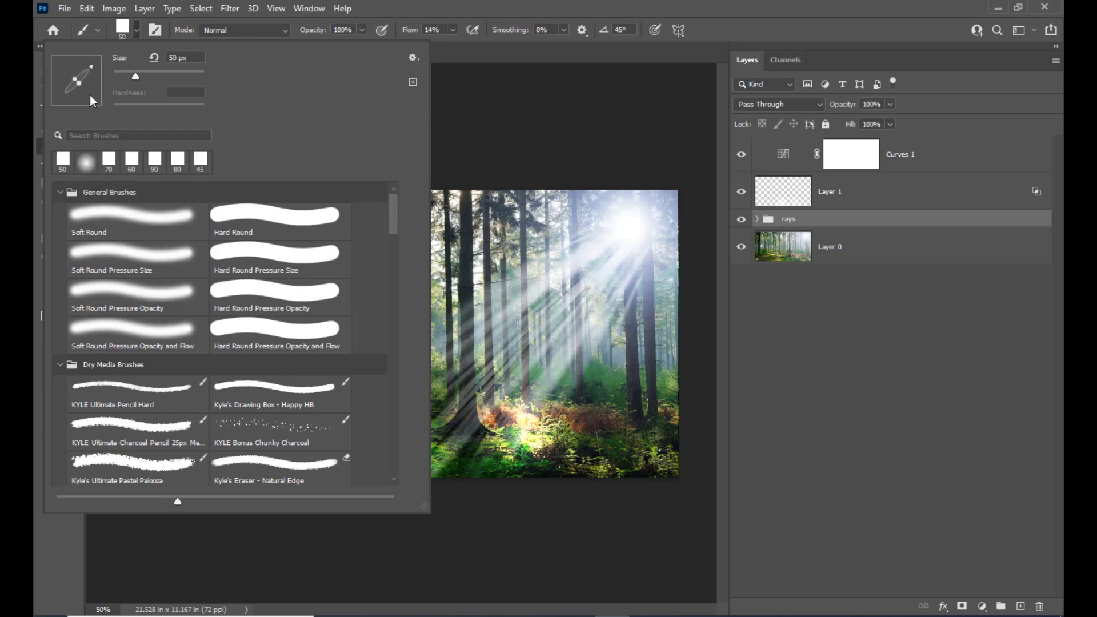
pyautogui.click(558, 3)
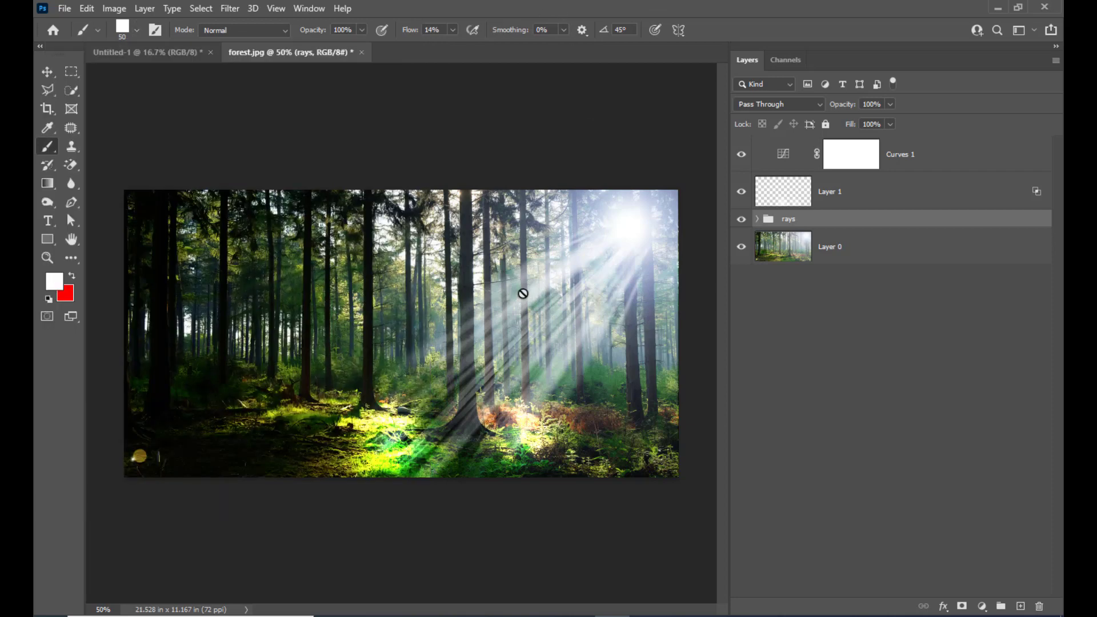
pyautogui.click(865, 191)
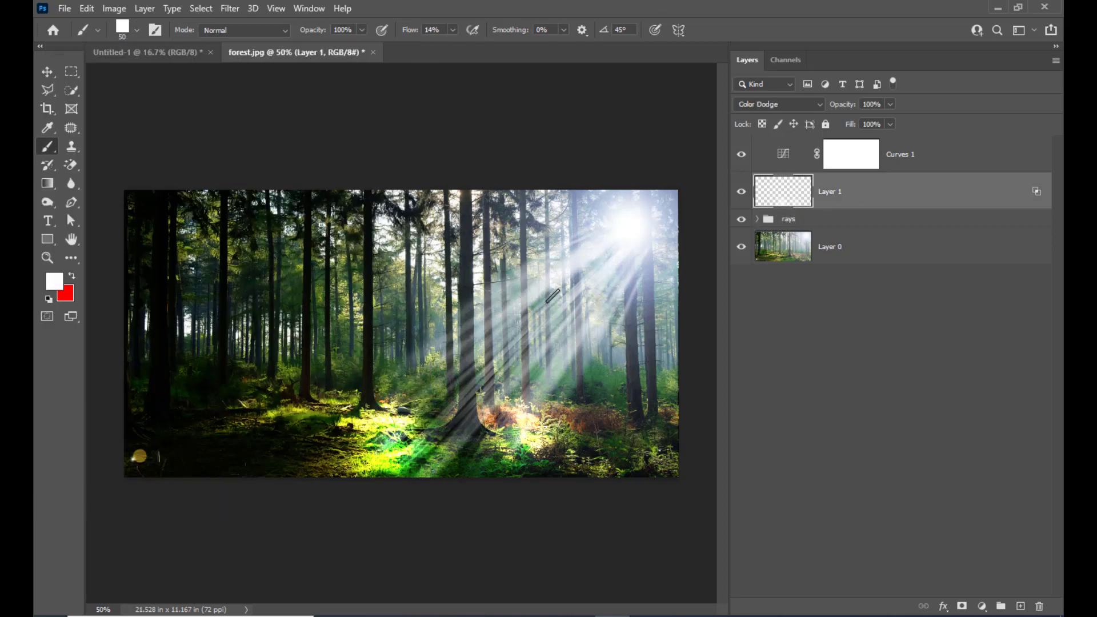
pyautogui.press(']')
pyautogui.press(']')
# Add a white layer mask to the rays group and make black the foreground color
pyautogui.click(828, 222)
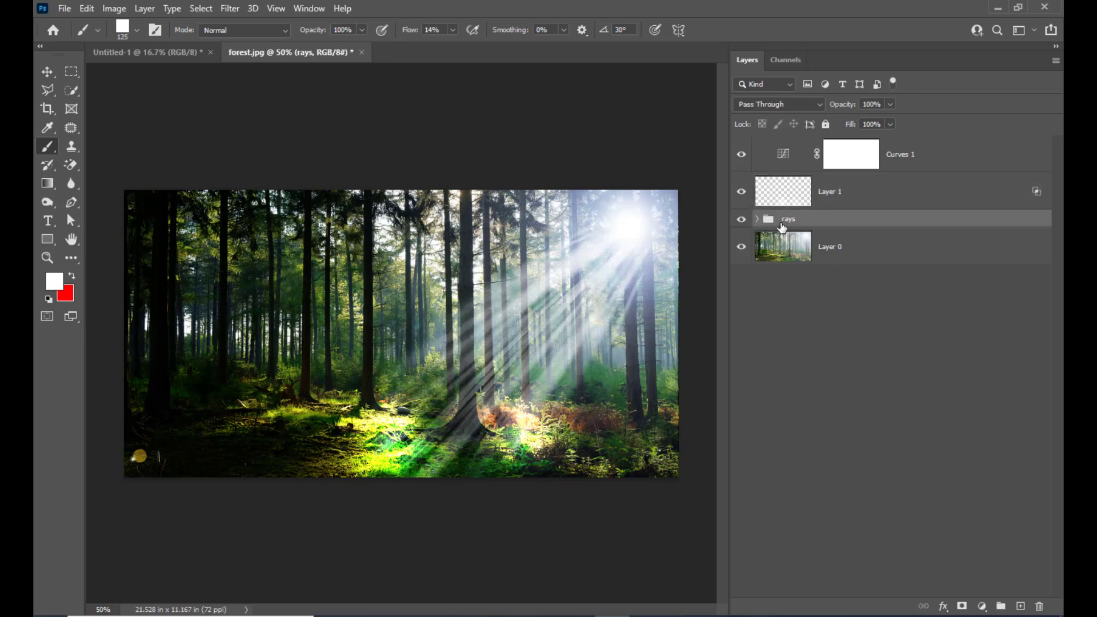
pyautogui.click(962, 607)
pyautogui.press('x')
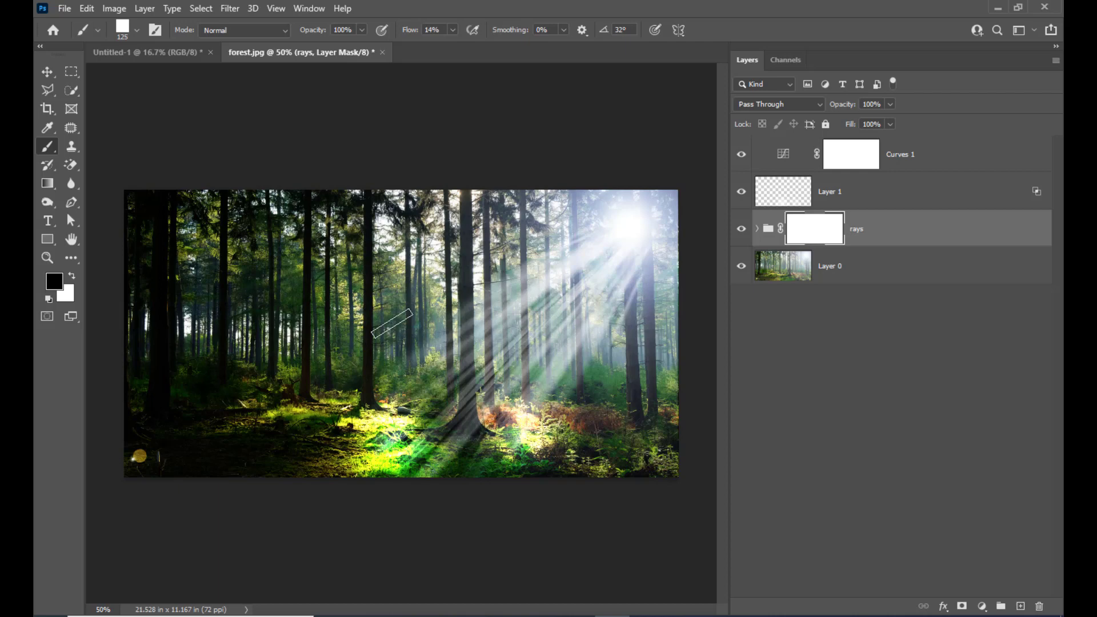
# Mask soft streaks out of the middle rays with black dabs of the flat brush at 46°, first at 400 px, then 300 px
pyautogui.press(']')
pyautogui.press(']')
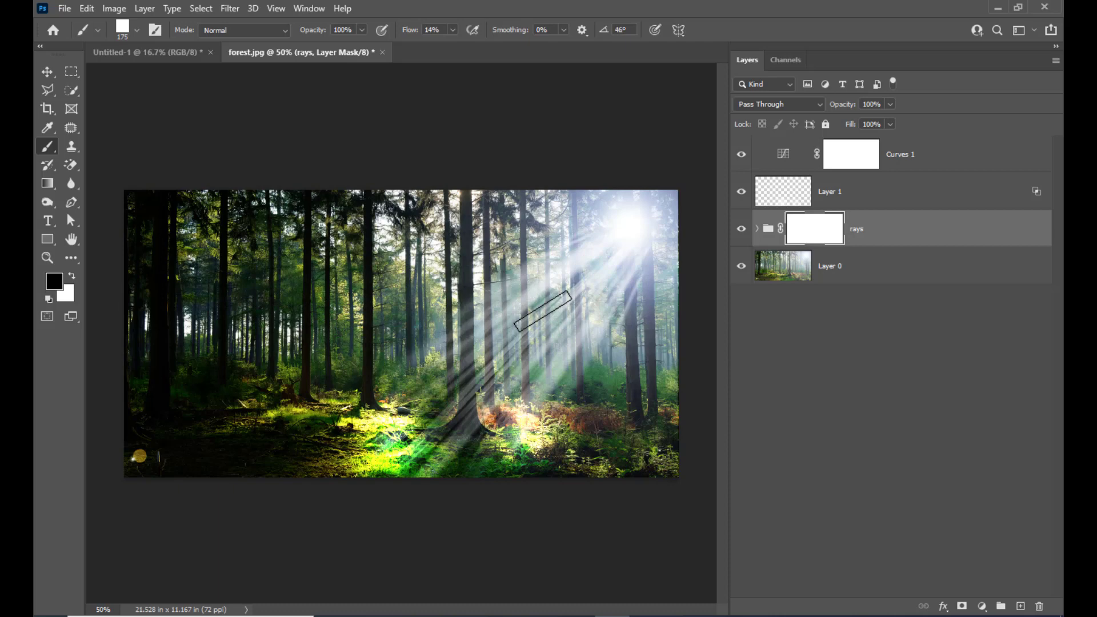
pyautogui.press(']')
pyautogui.press(']')
pyautogui.press(']')
pyautogui.press(']')
pyautogui.press(']')
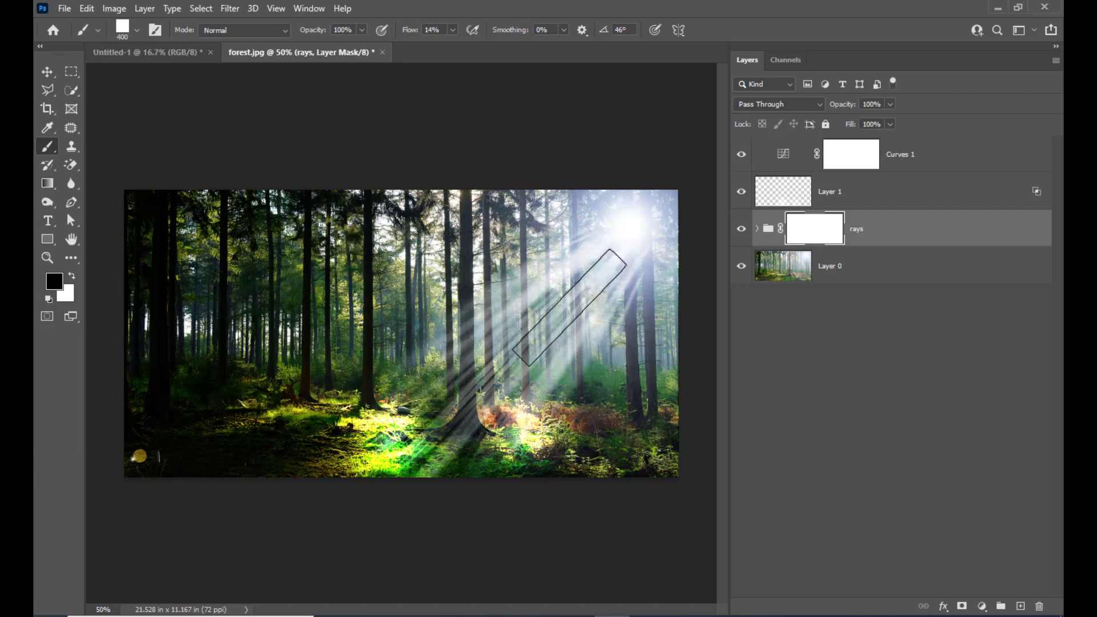
pyautogui.click(569, 307)
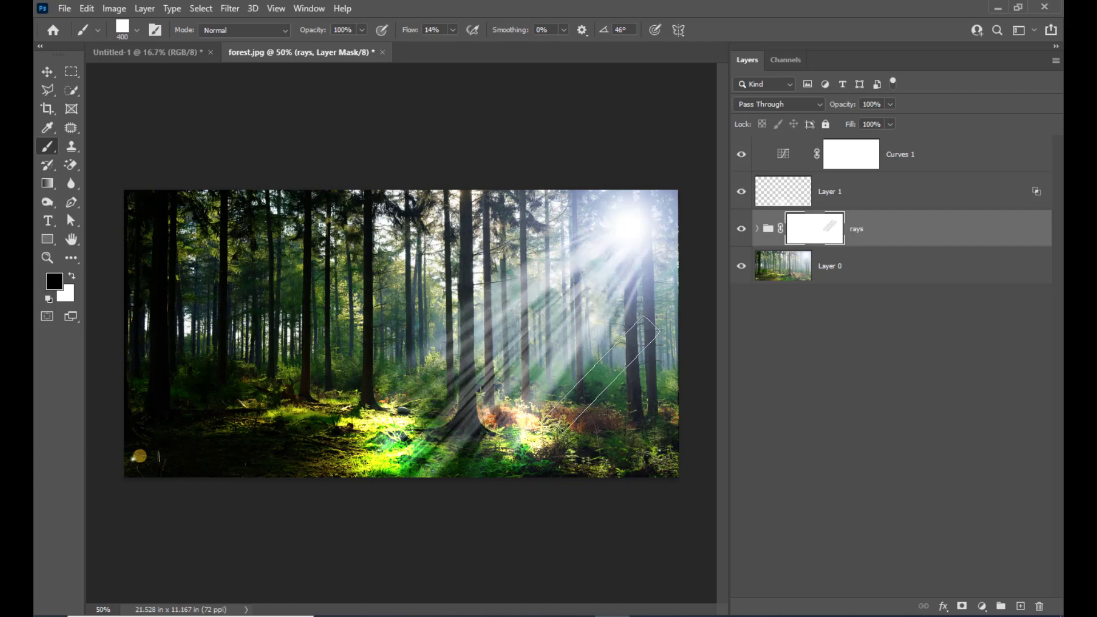
pyautogui.press('[')
pyautogui.click(574, 333)
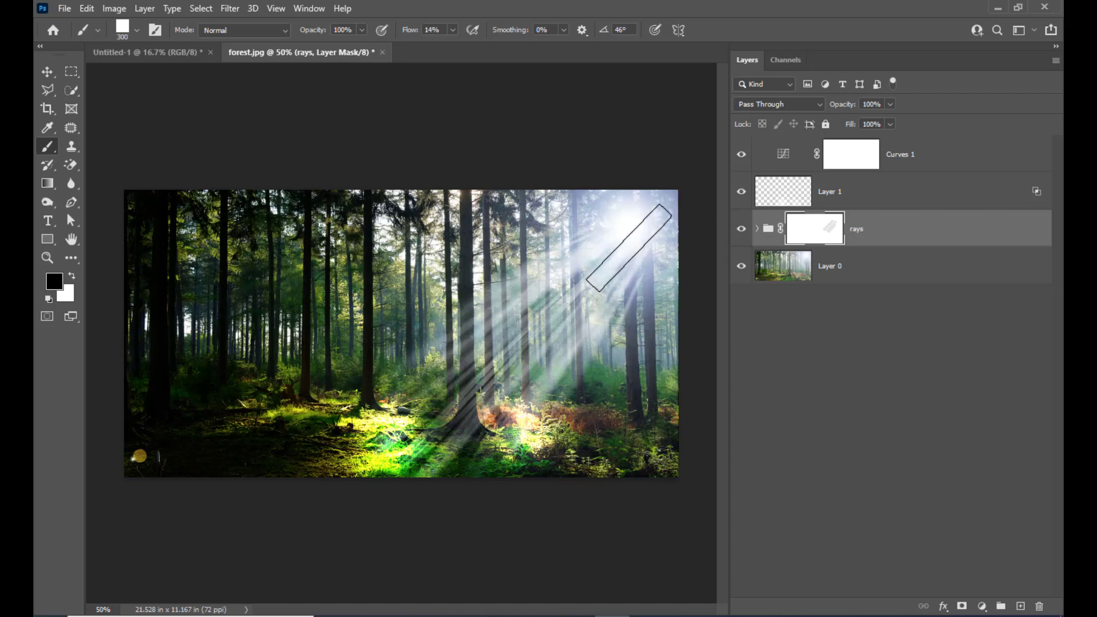
# Angle the flat brush to 31° and mask further streaks between the upper rays, varying its size between 200 and 300 px
pyautogui.press('[')
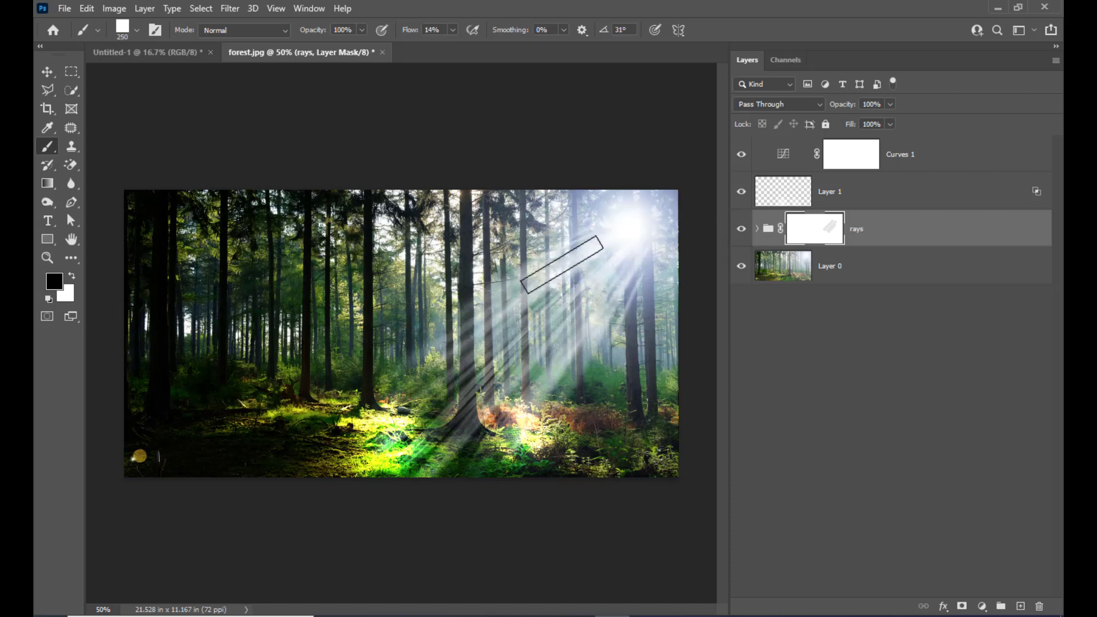
pyautogui.press(']')
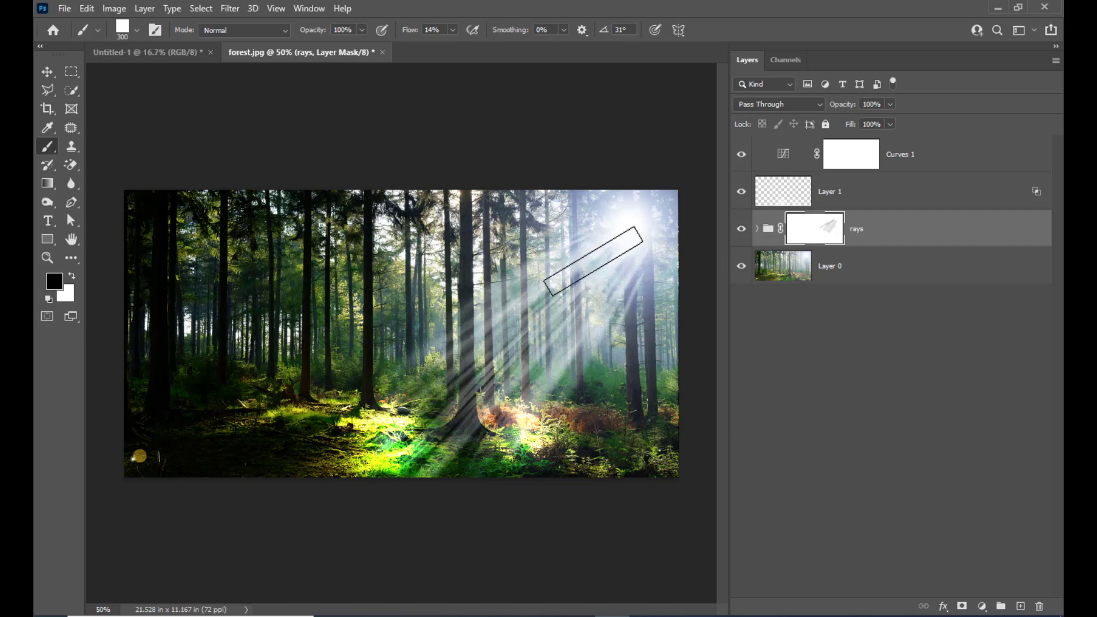
pyautogui.press('[')
pyautogui.press('[')
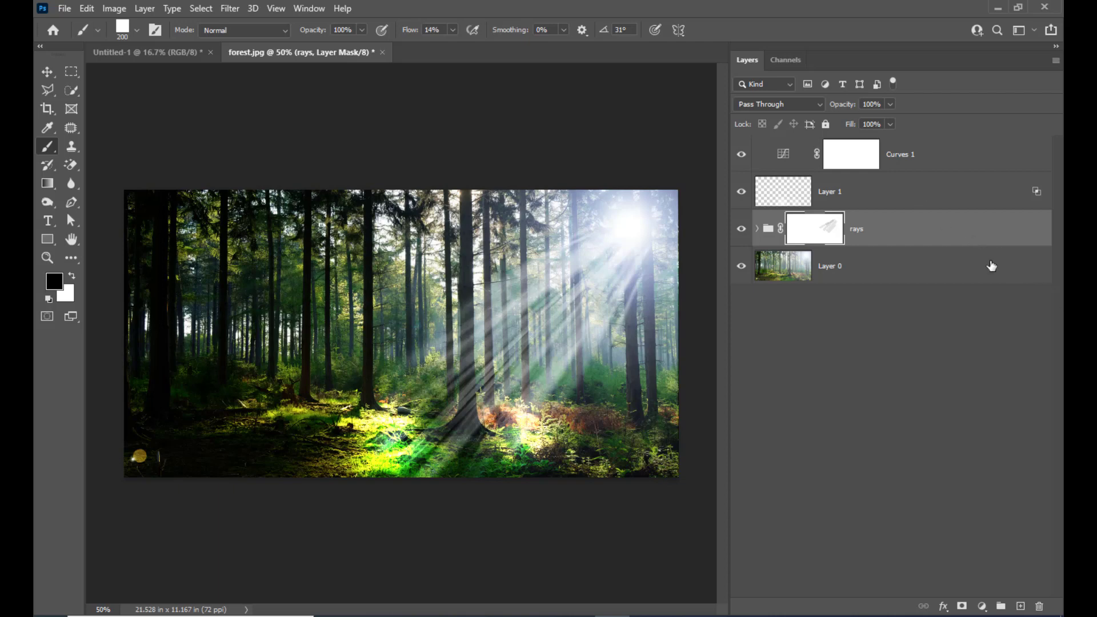
# Try duplicating the rays group to strengthen the light, and undo the duplicate
pyautogui.hotkey('ctrl', 'j')
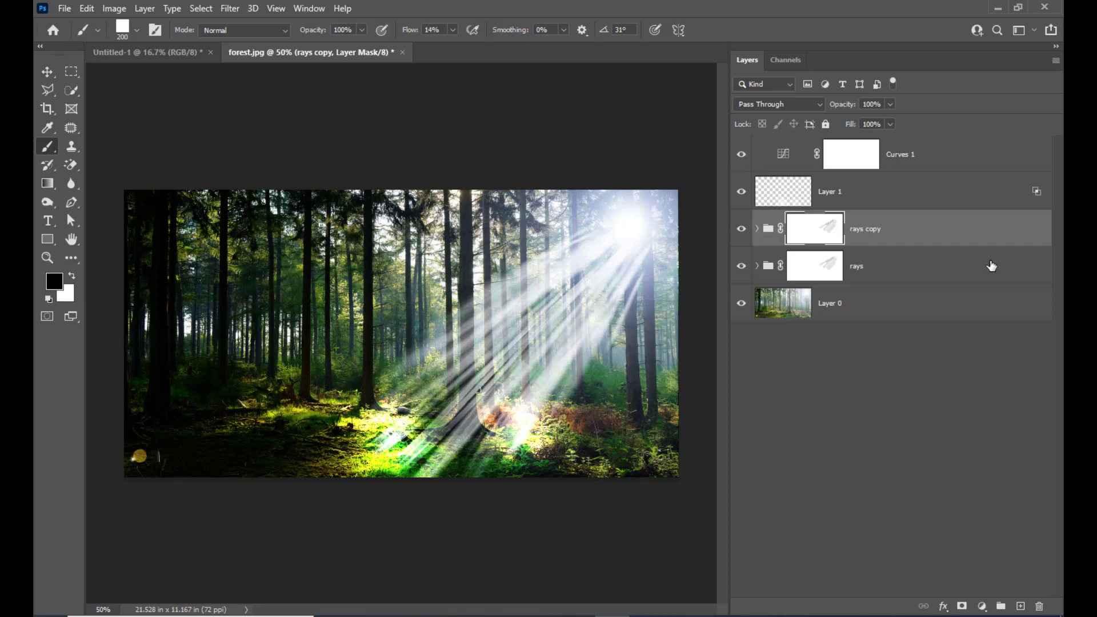
pyautogui.hotkey('ctrl', 'z')
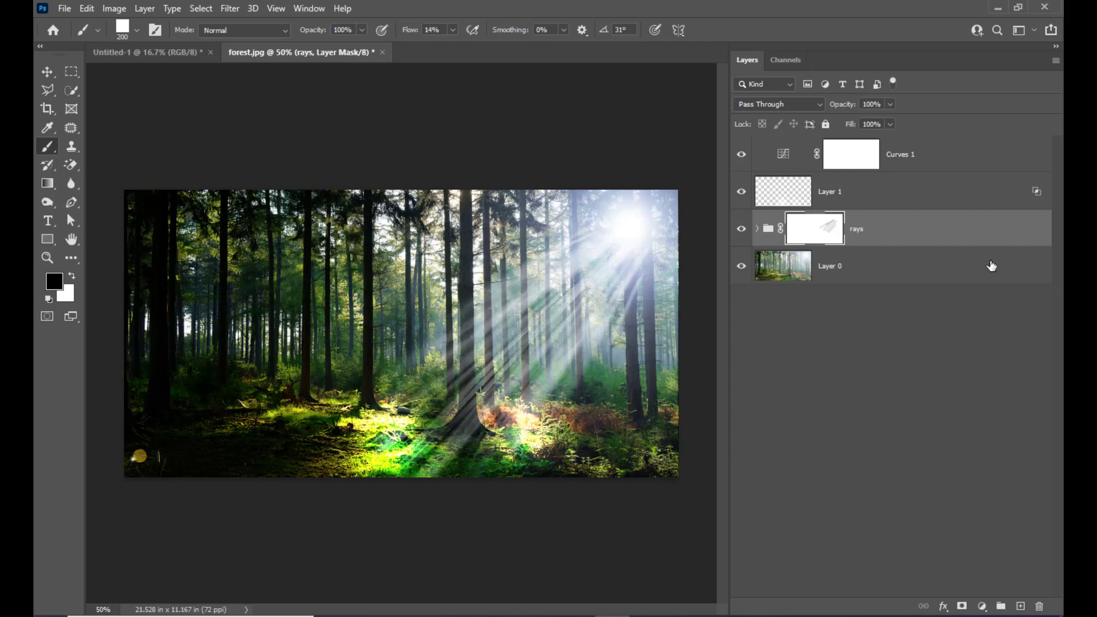
# Widen the rays group horizontally towards both sides with Free Transform, undoing the first two stretches, and apply the transform
pyautogui.hotkey('ctrl', 't')
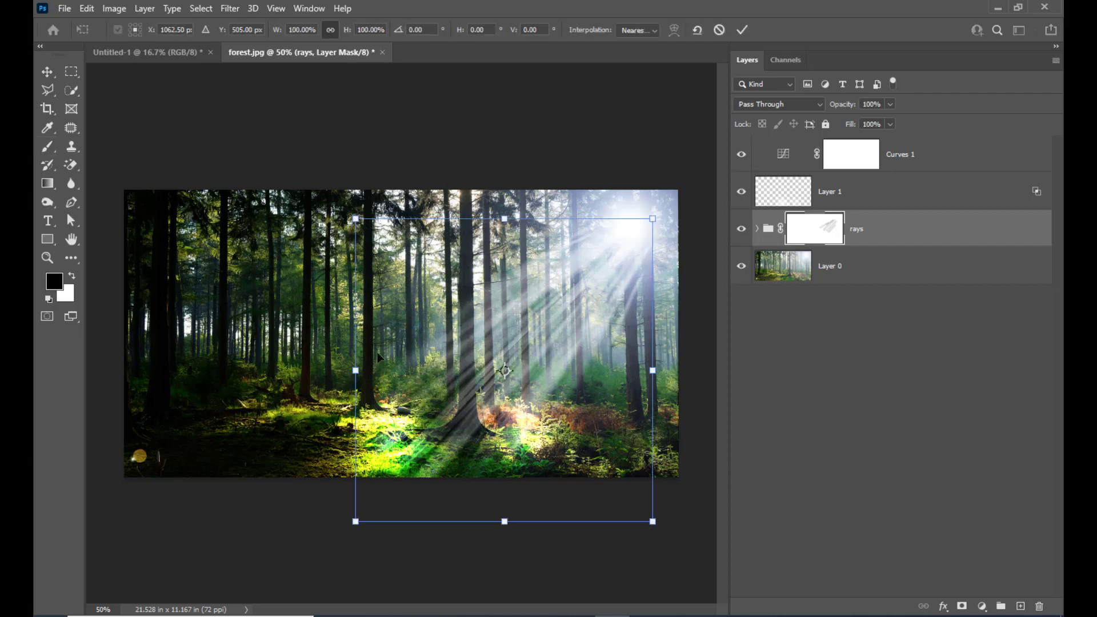
pyautogui.moveTo(356, 370); pyautogui.dragTo(327, 370)
pyautogui.hotkey('ctrl', 'z')
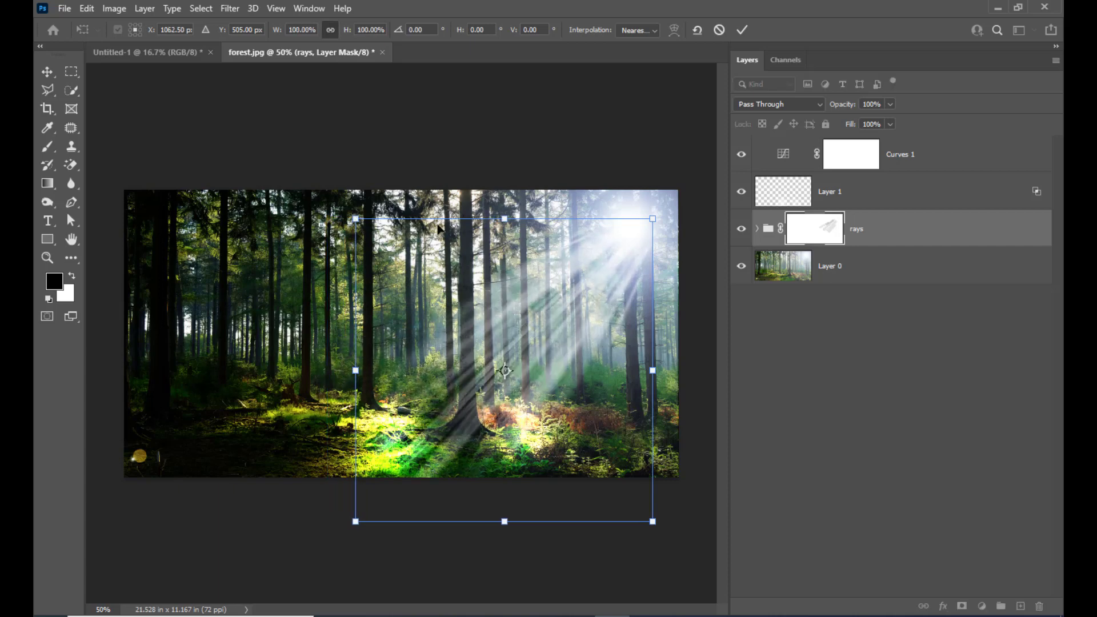
pyautogui.moveTo(356, 219); pyautogui.dragTo(350, 210)
pyautogui.hotkey('ctrl', 'z')
pyautogui.moveTo(355, 370); pyautogui.dragTo(342, 370)
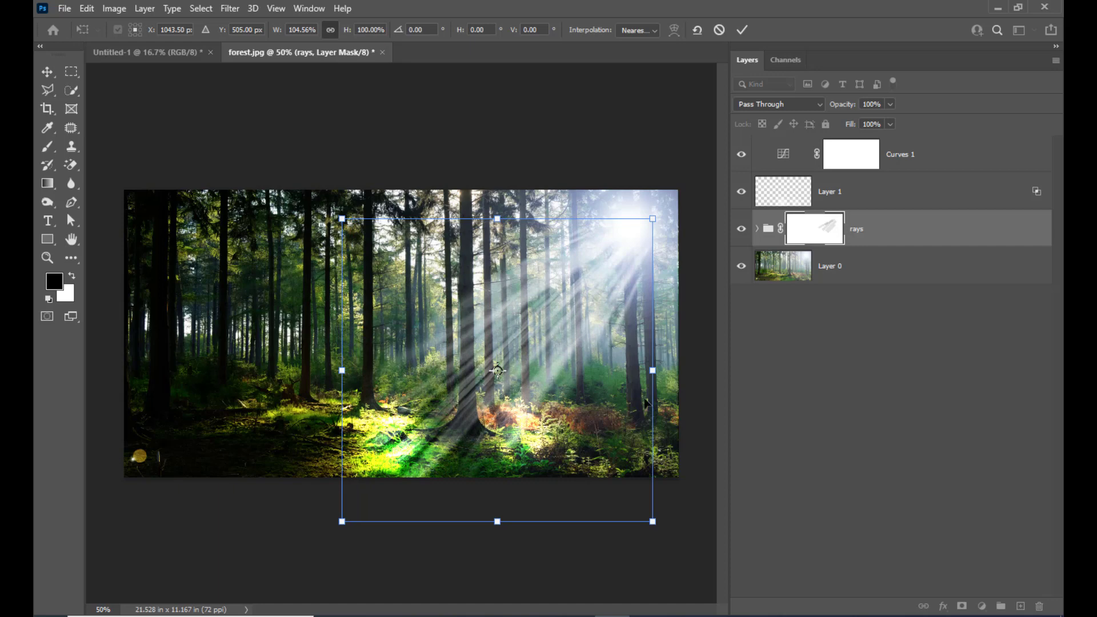
pyautogui.moveTo(652, 370); pyautogui.dragTo(665, 370)
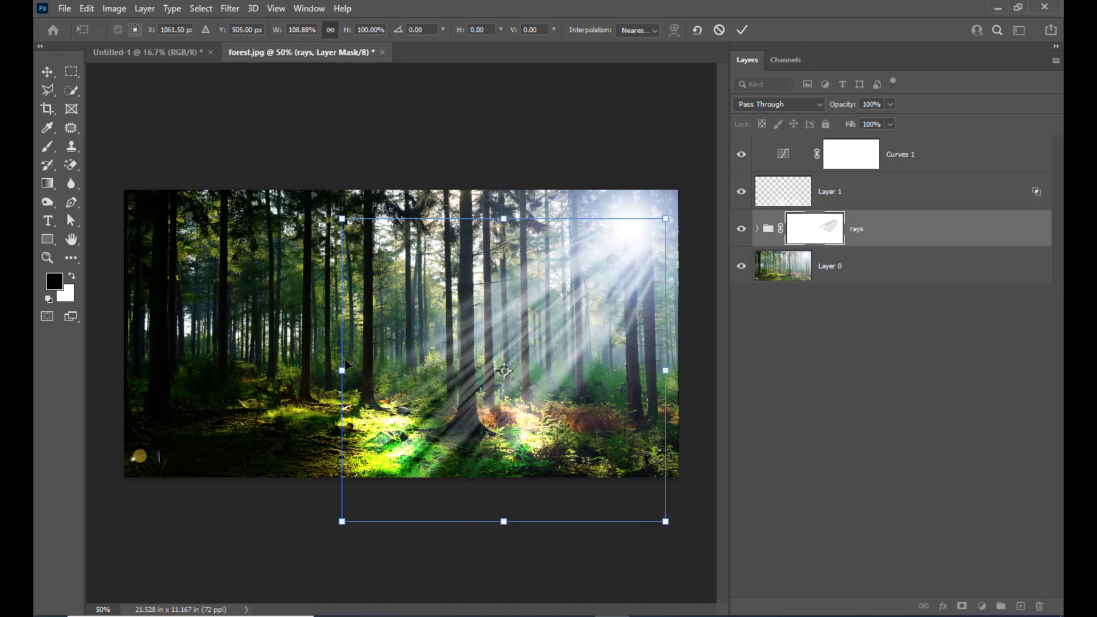
pyautogui.moveTo(341, 370); pyautogui.dragTo(329, 370)
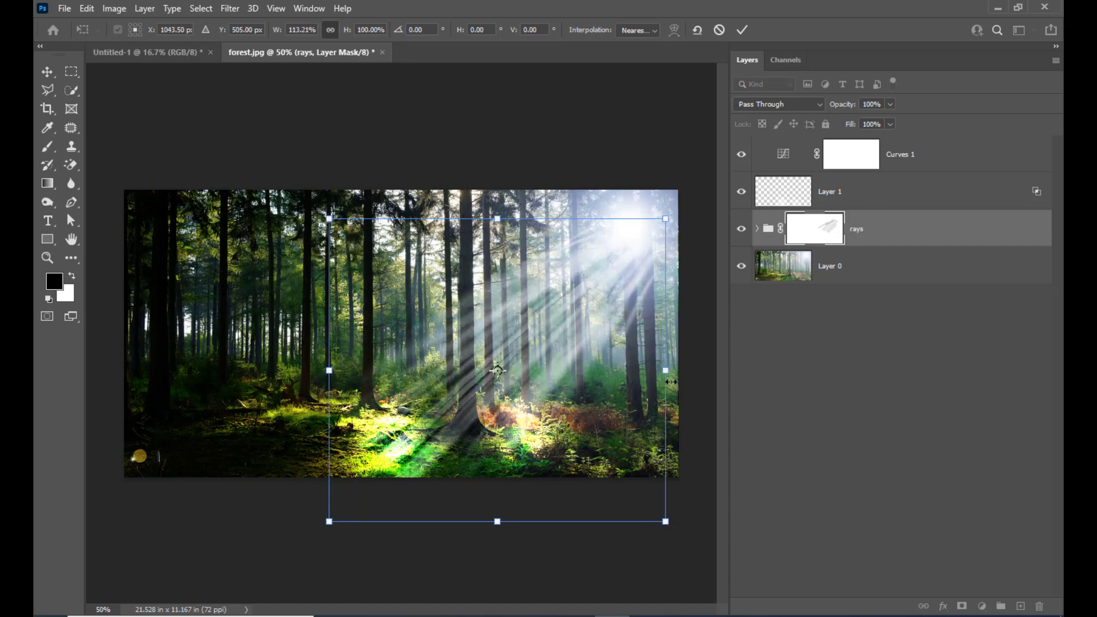
pyautogui.moveTo(665, 370); pyautogui.dragTo(674, 371)
pyautogui.press('Return')
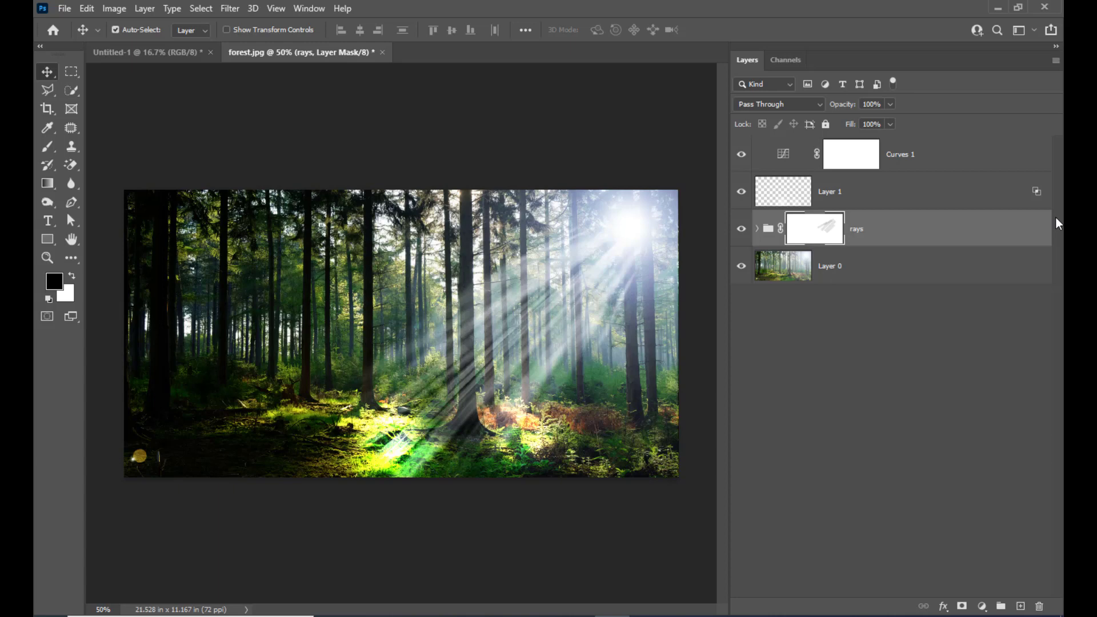
# Add a white-to-transparent linear gradient fill layer above the Curves layer and set its angle to -89.2° so the white fades downward
pyautogui.click(925, 161)
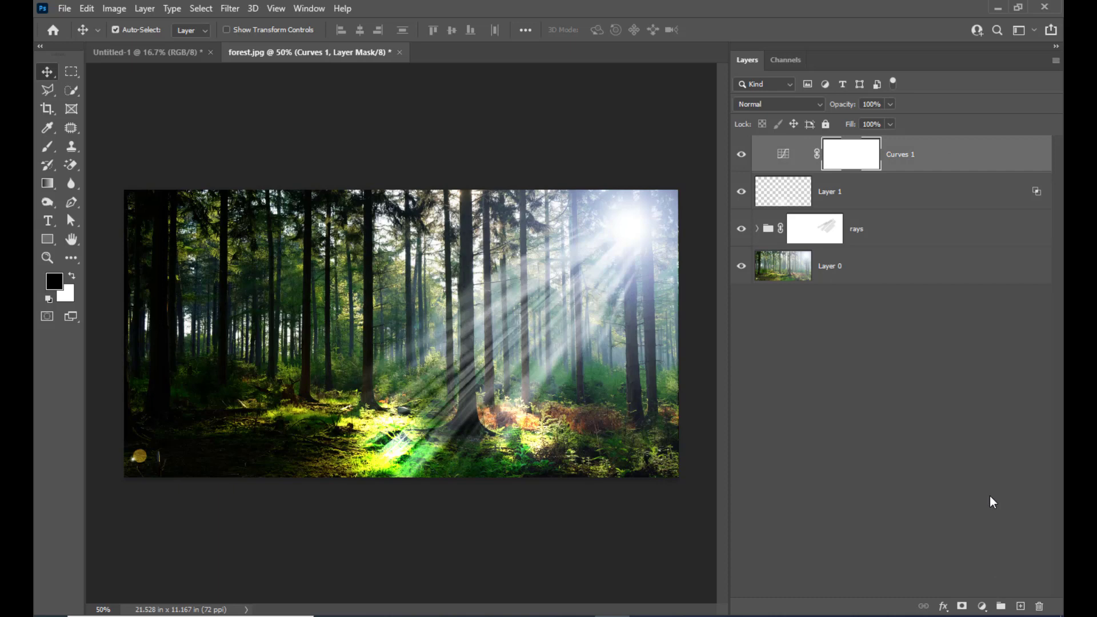
pyautogui.click(981, 605)
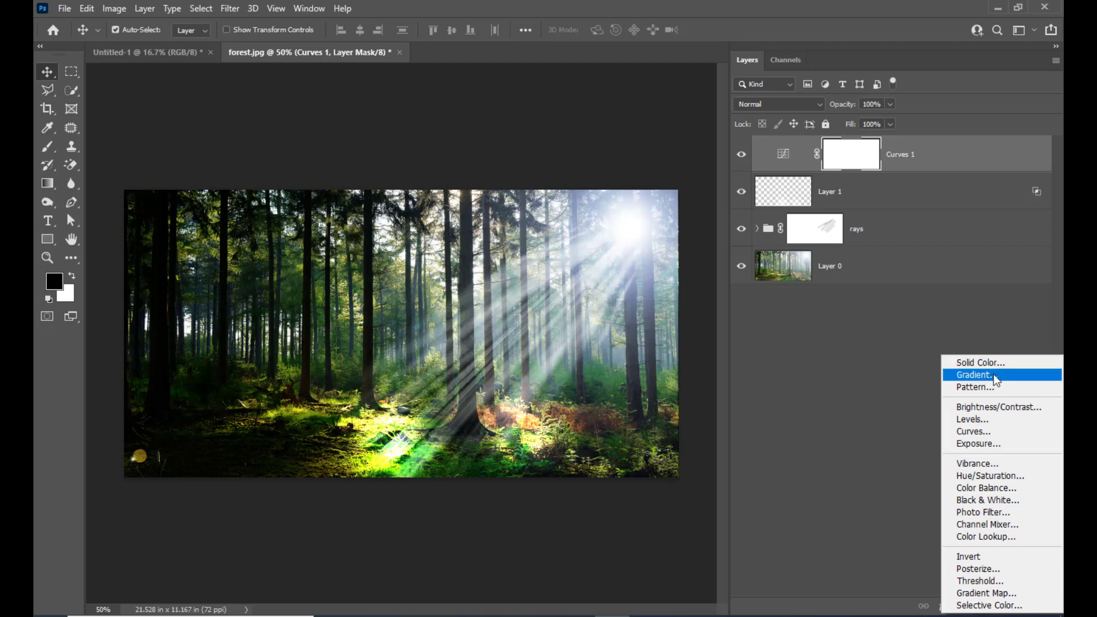
pyautogui.click(989, 373)
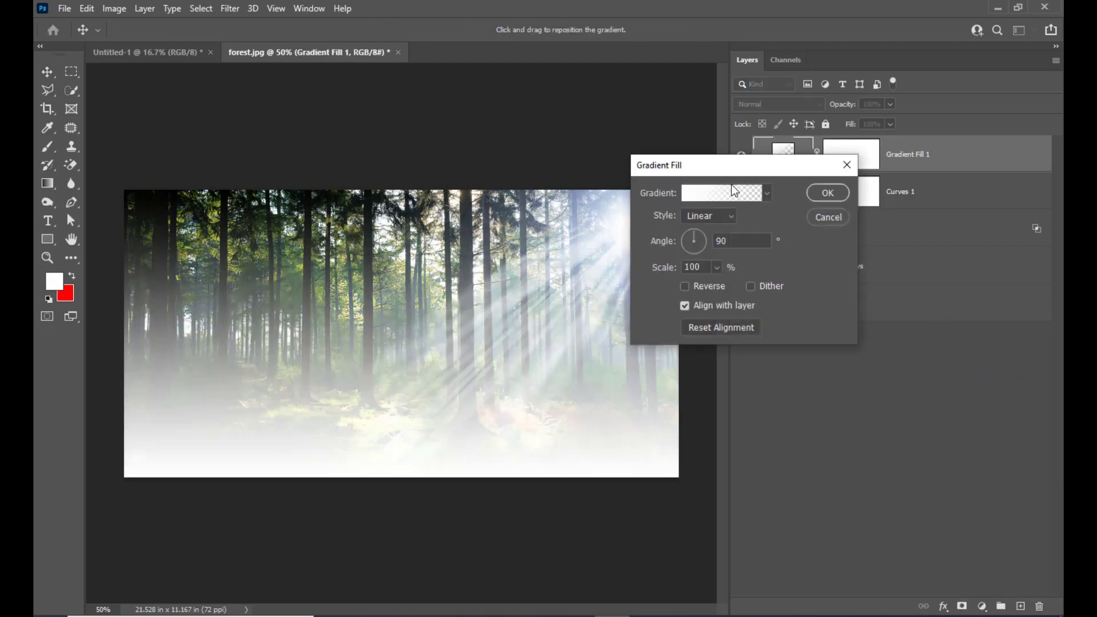
pyautogui.moveTo(697, 167); pyautogui.dragTo(759, 153)
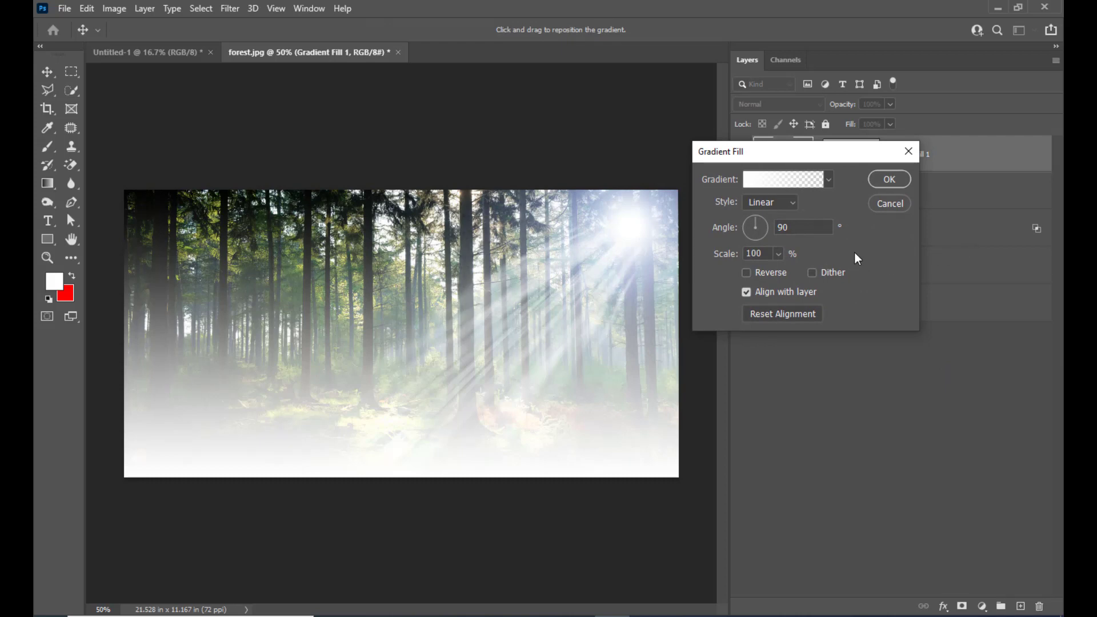
pyautogui.moveTo(754, 224); pyautogui.dragTo(756, 241)
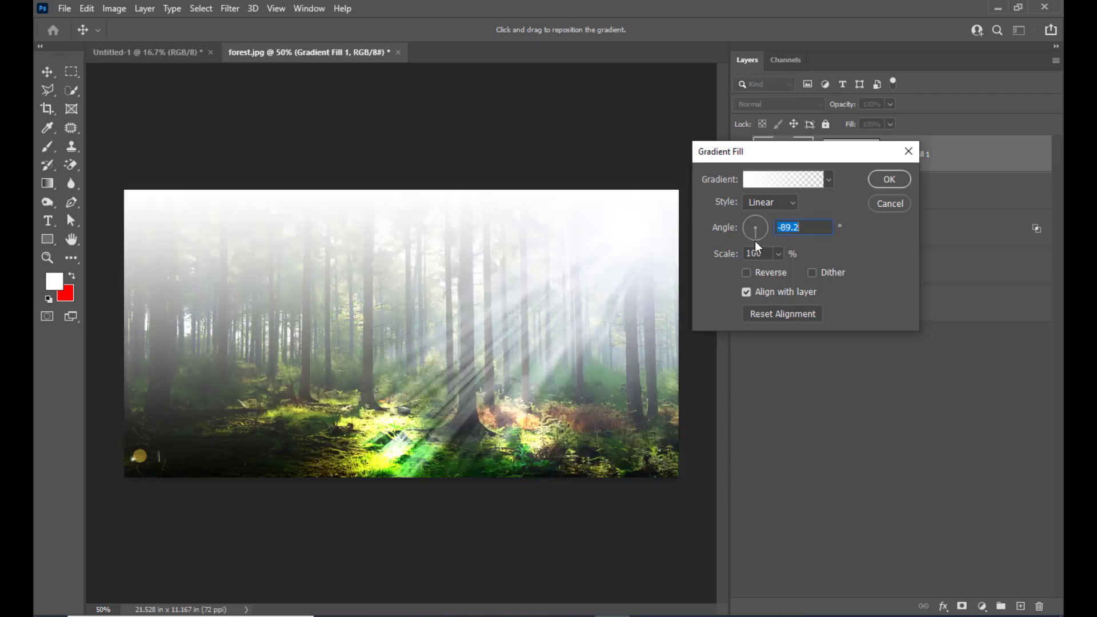
pyautogui.moveTo(790, 147); pyautogui.dragTo(788, 154)
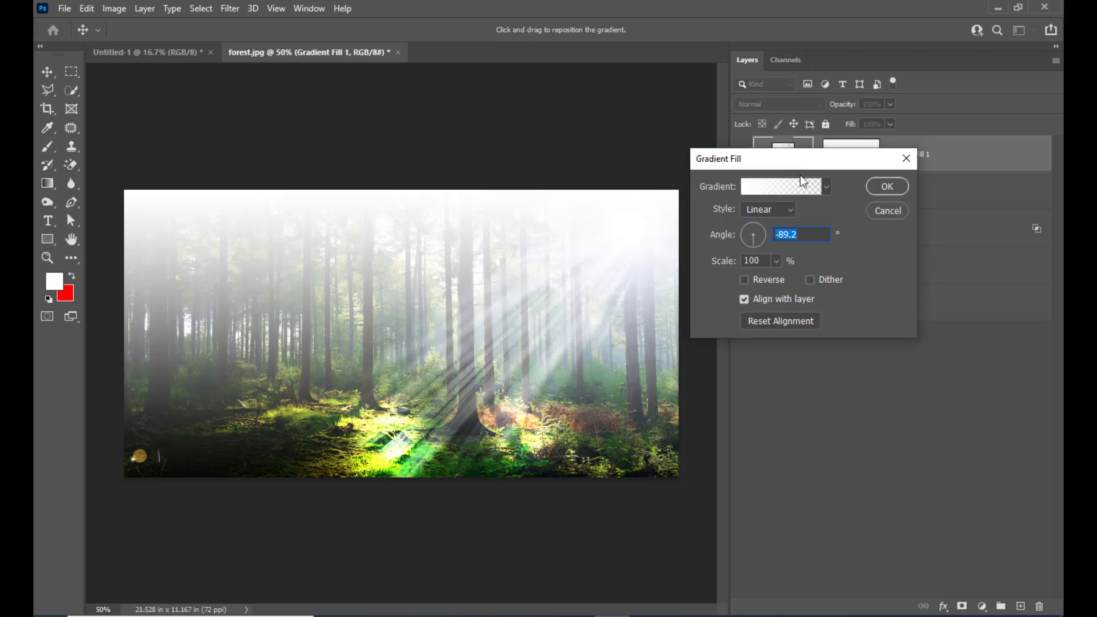
# Lower the opacity of the gradient's starting stop to about 93% and accept the gradient fill
pyautogui.click(749, 183)
pyautogui.click(680, 392)
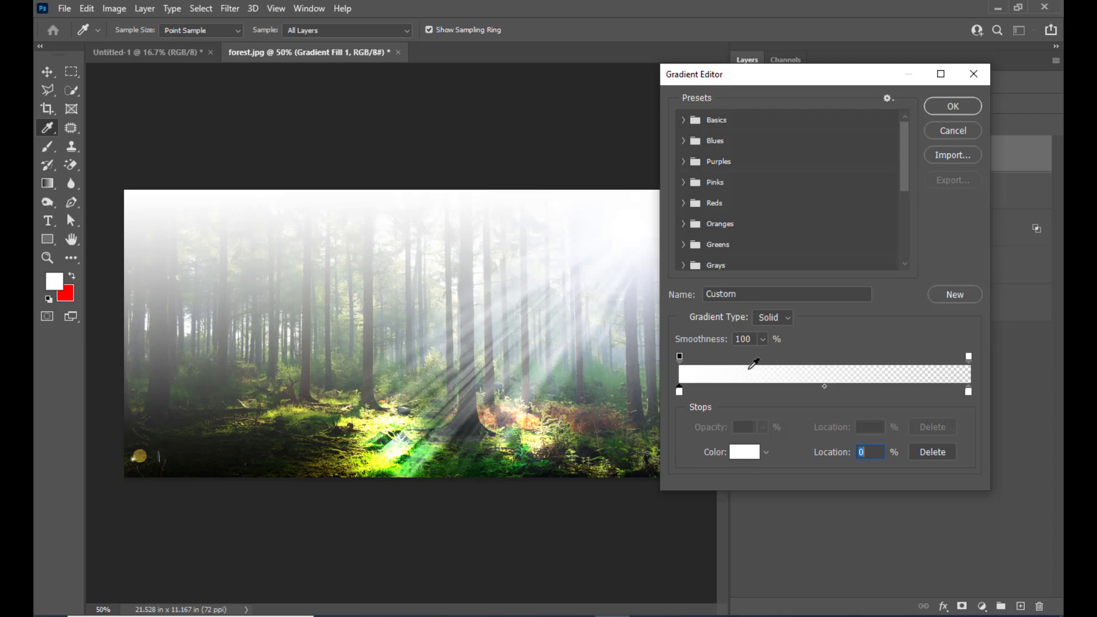
pyautogui.click(679, 357)
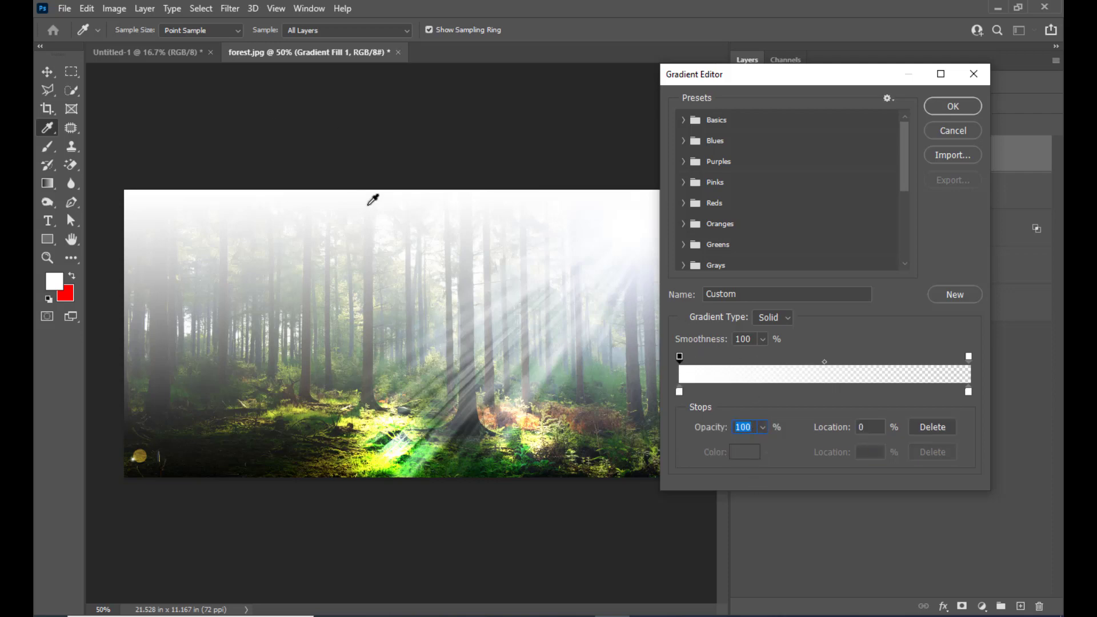
pyautogui.click(763, 427)
pyautogui.moveTo(760, 443); pyautogui.dragTo(751, 447)
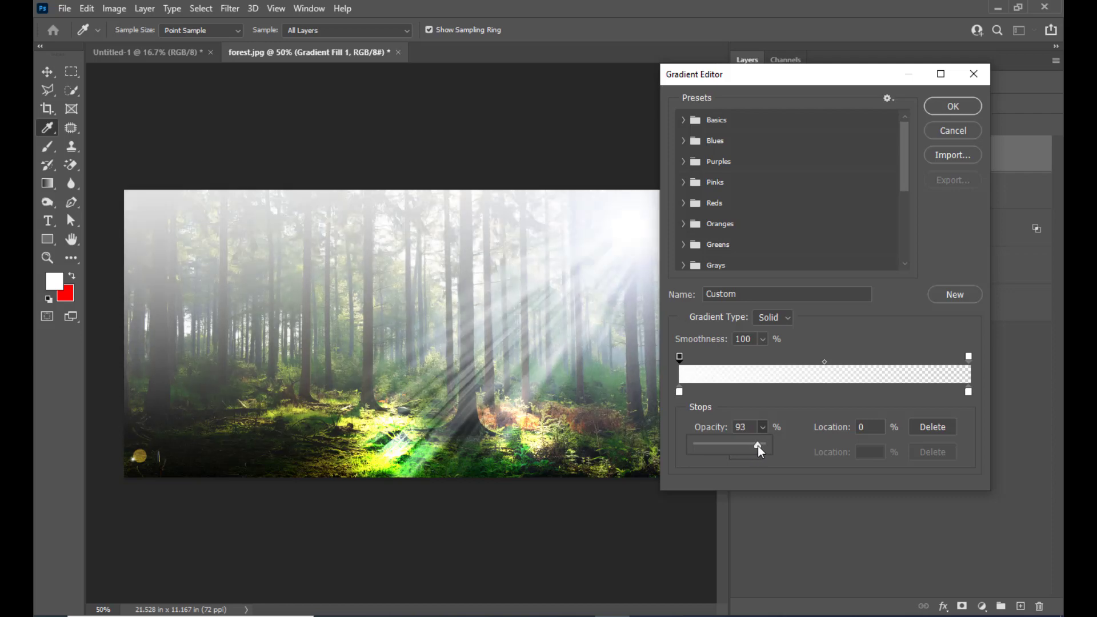
pyautogui.click(964, 108)
pyautogui.click(876, 179)
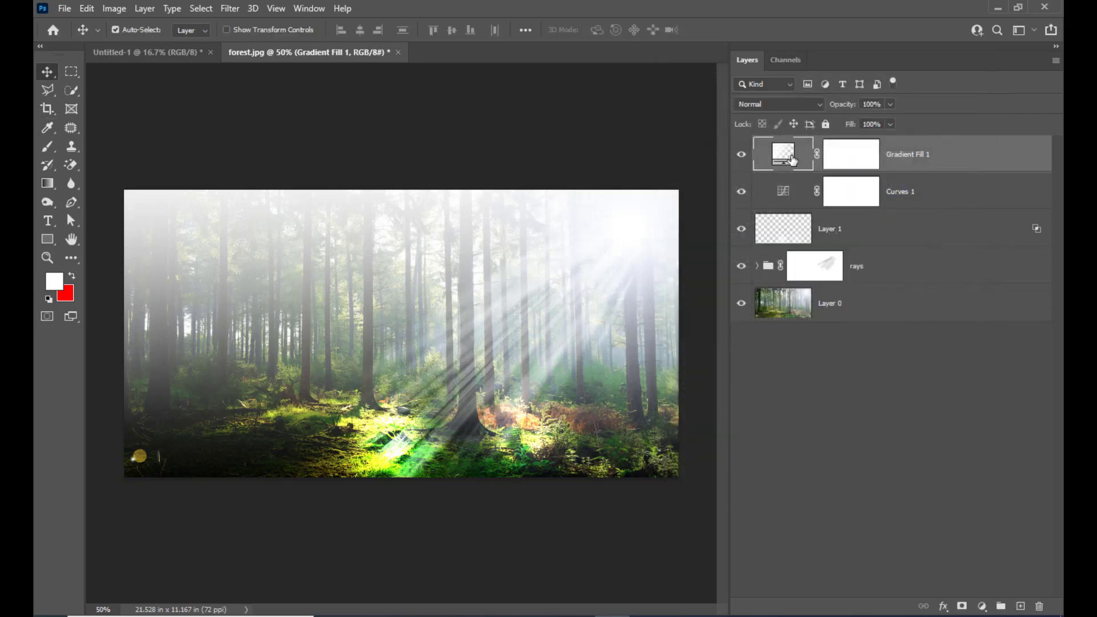
# Darken the image slightly more by pulling the midpoint of the Curves 1 adjustment a little lower
pyautogui.click(786, 193)
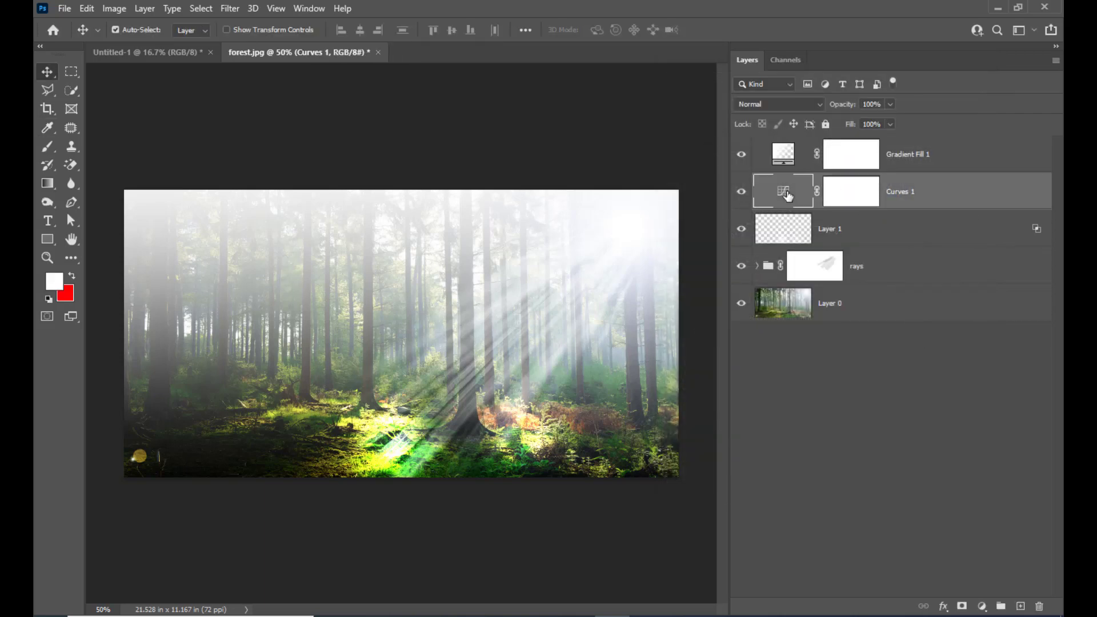
pyautogui.doubleClick(786, 193)
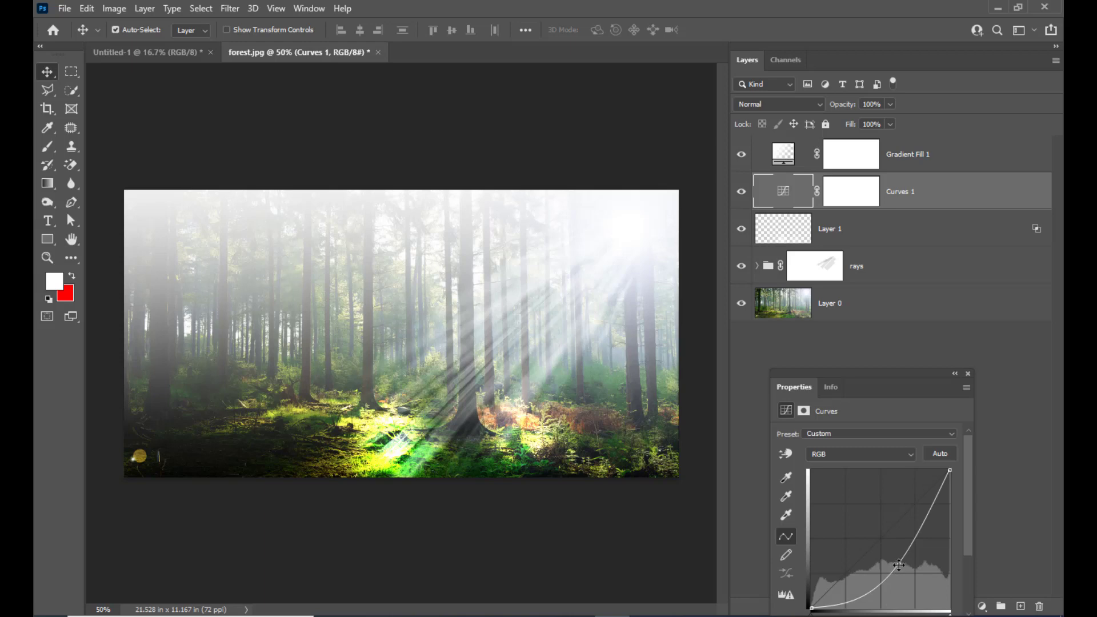
pyautogui.moveTo(899, 565); pyautogui.dragTo(901, 569)
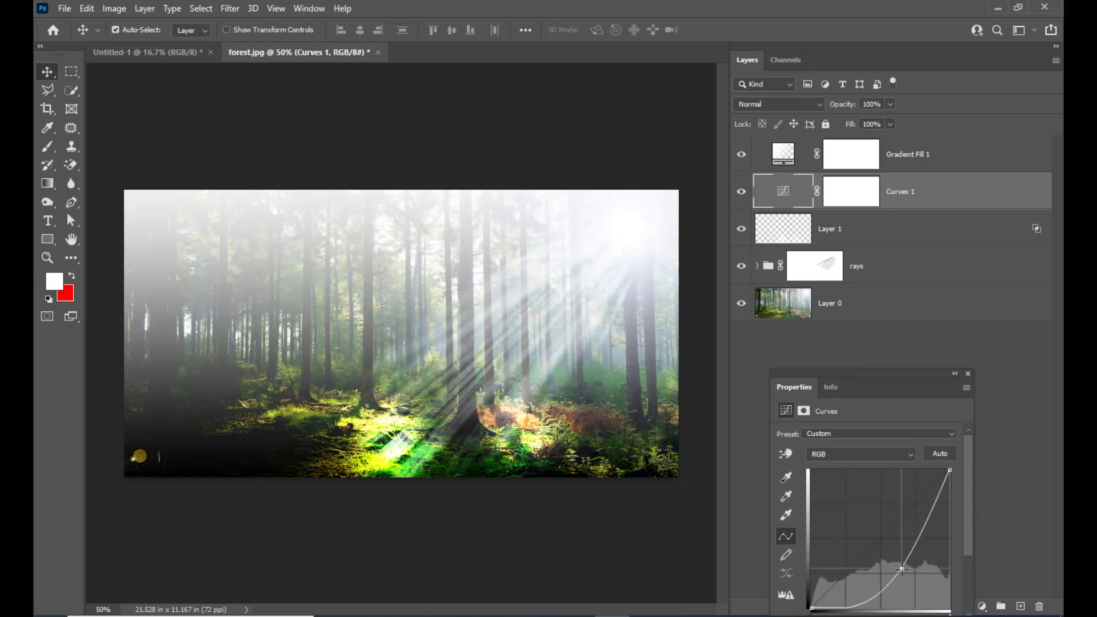
pyautogui.click(968, 373)
# Reduce the opacity of the Color Dodge layer to 78% and select the gradient fill layer
pyautogui.click(874, 228)
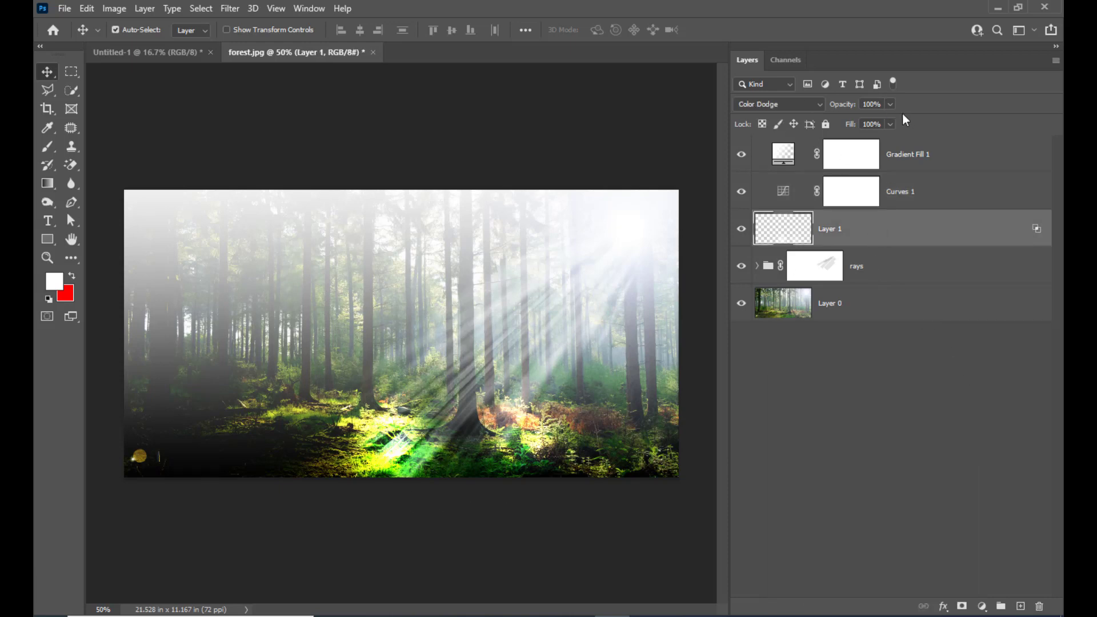
pyautogui.click(889, 103)
pyautogui.moveTo(882, 121); pyautogui.dragTo(878, 121)
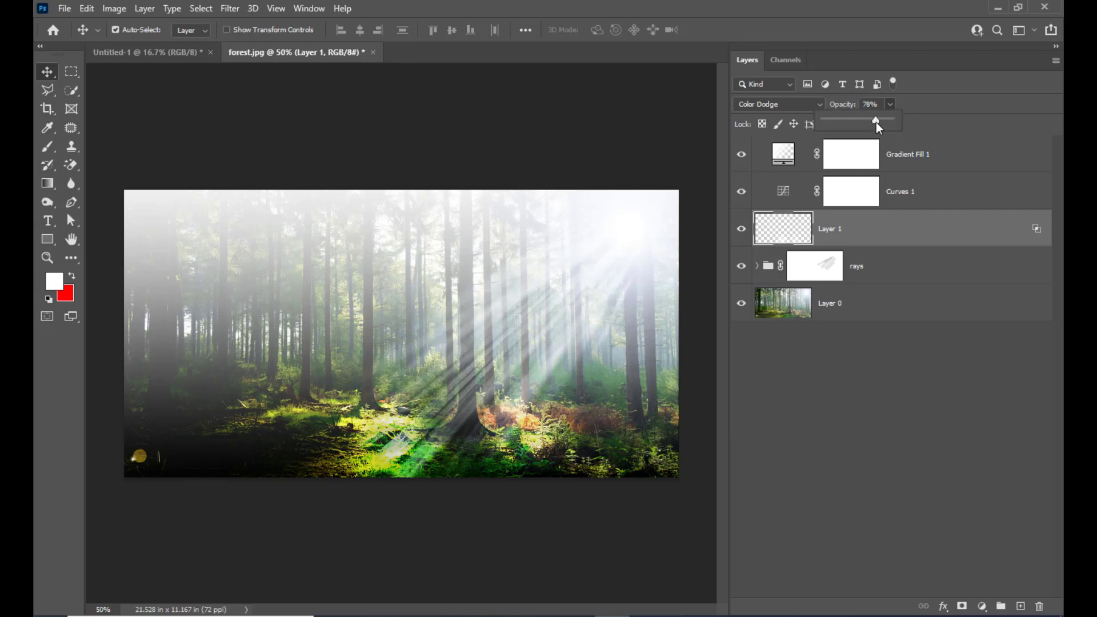
pyautogui.click(973, 145)
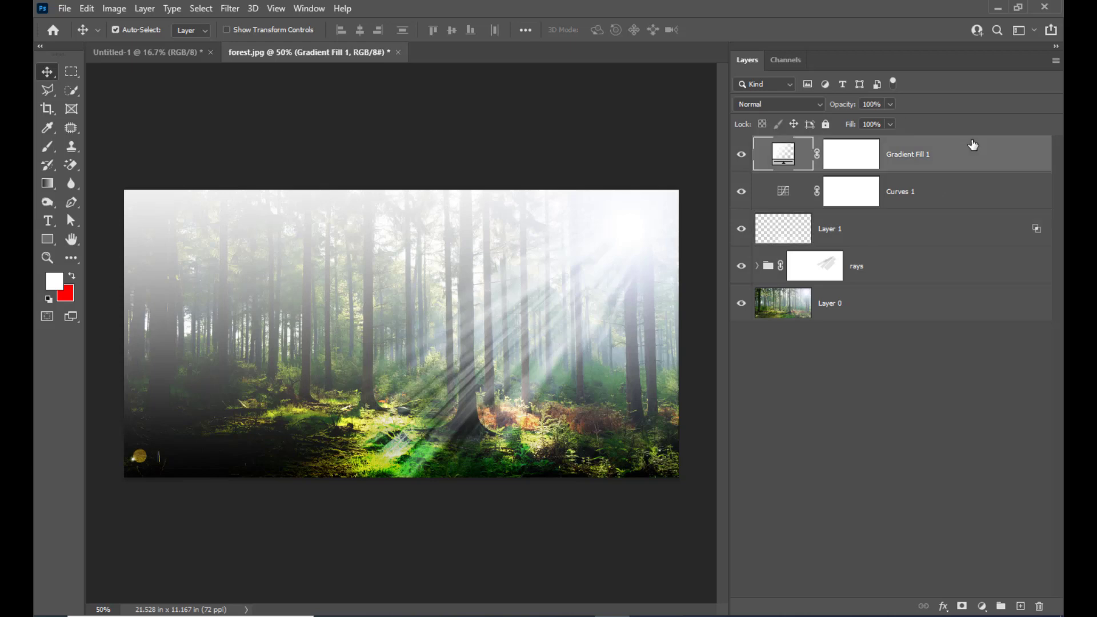